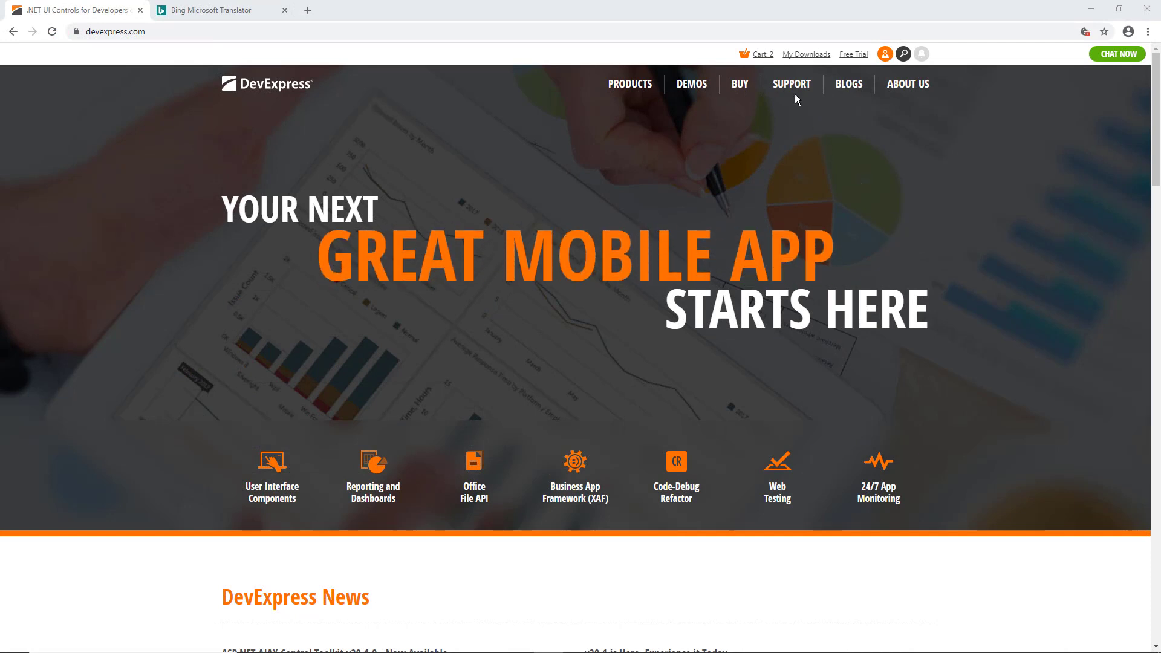
# In Localization Service, add a version 2020.1 translation with Italian (it) as preferred language
pyautogui.moveTo(790, 88)
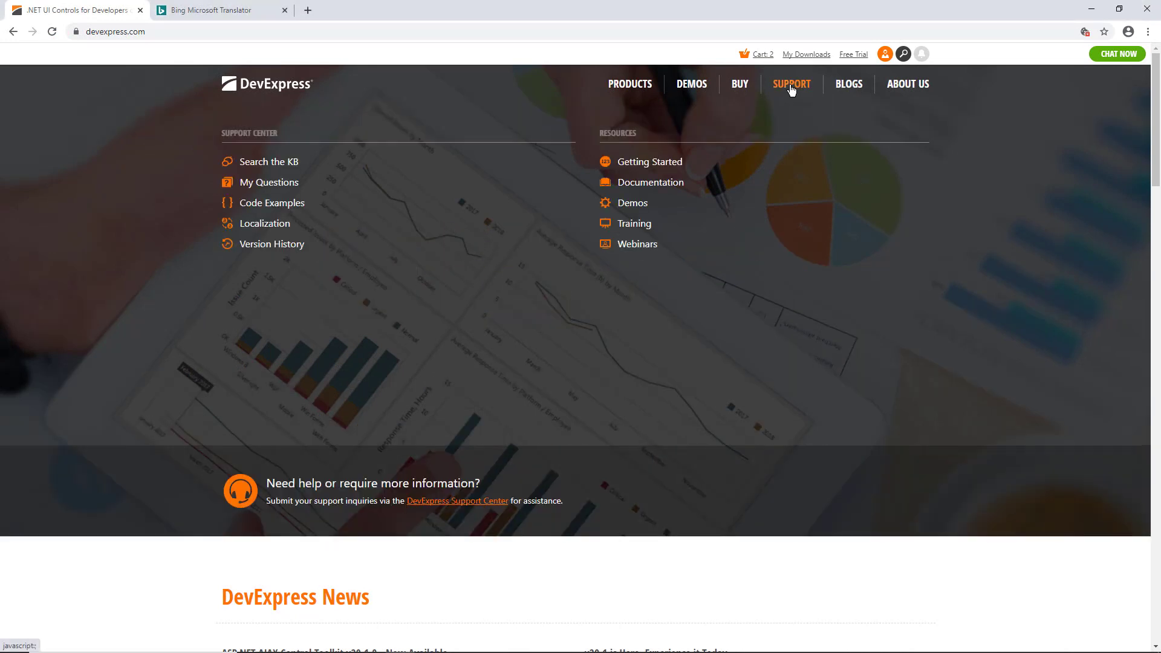
pyautogui.click(249, 229)
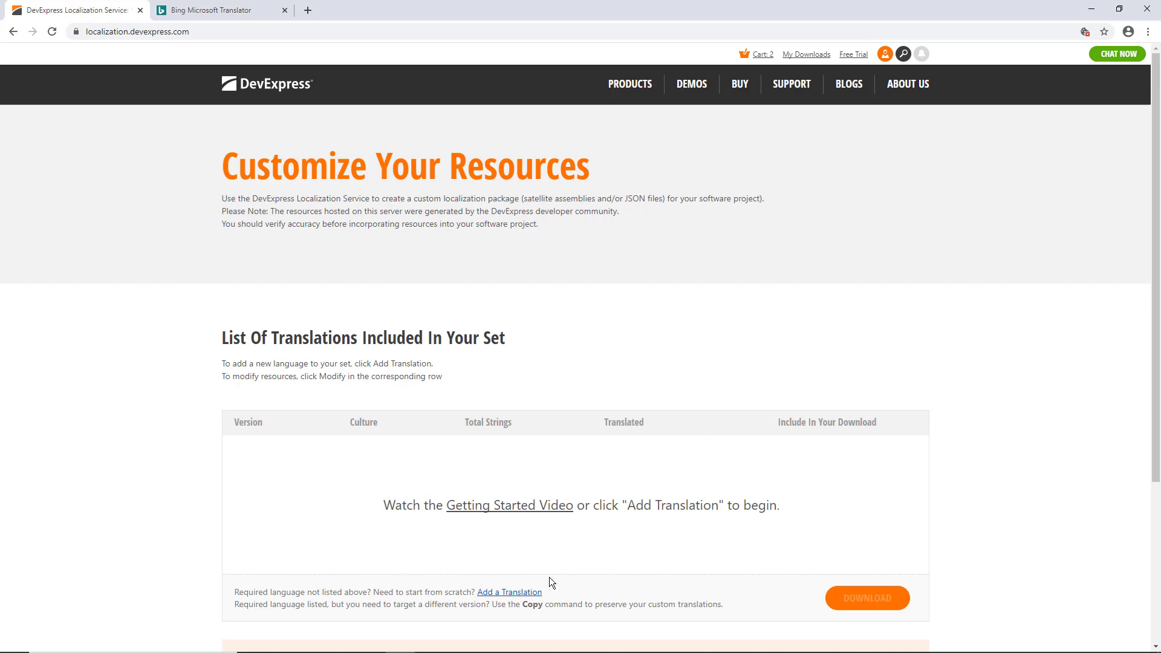
pyautogui.click(534, 594)
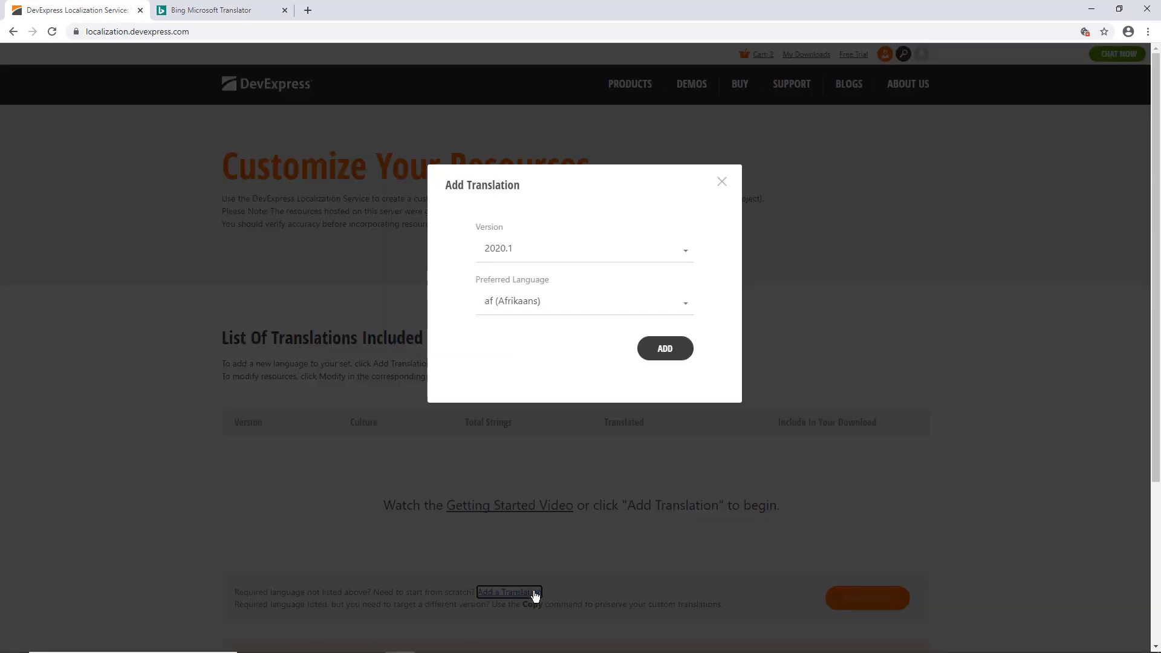
pyautogui.click(557, 306)
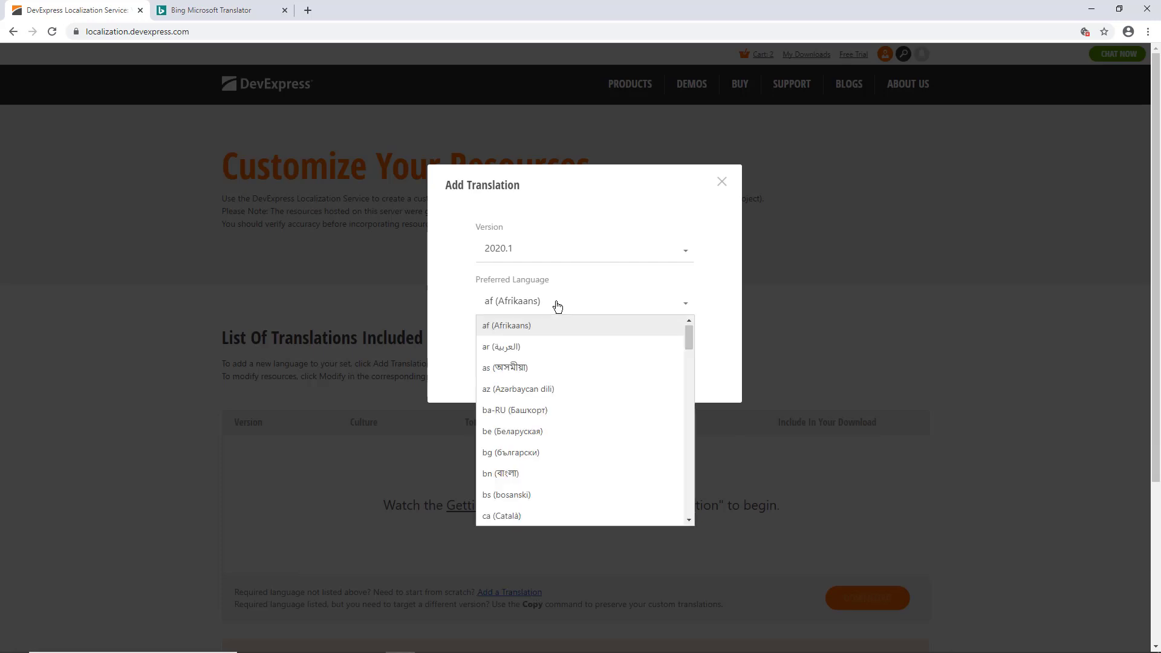
pyautogui.press('i')
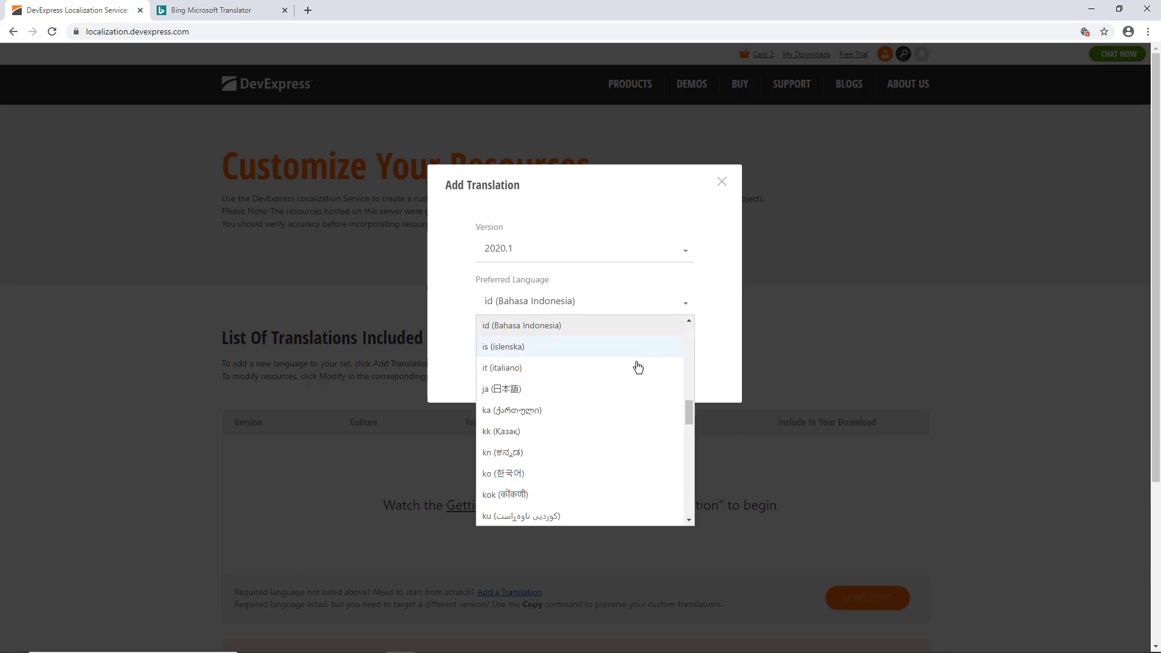
pyautogui.click(588, 375)
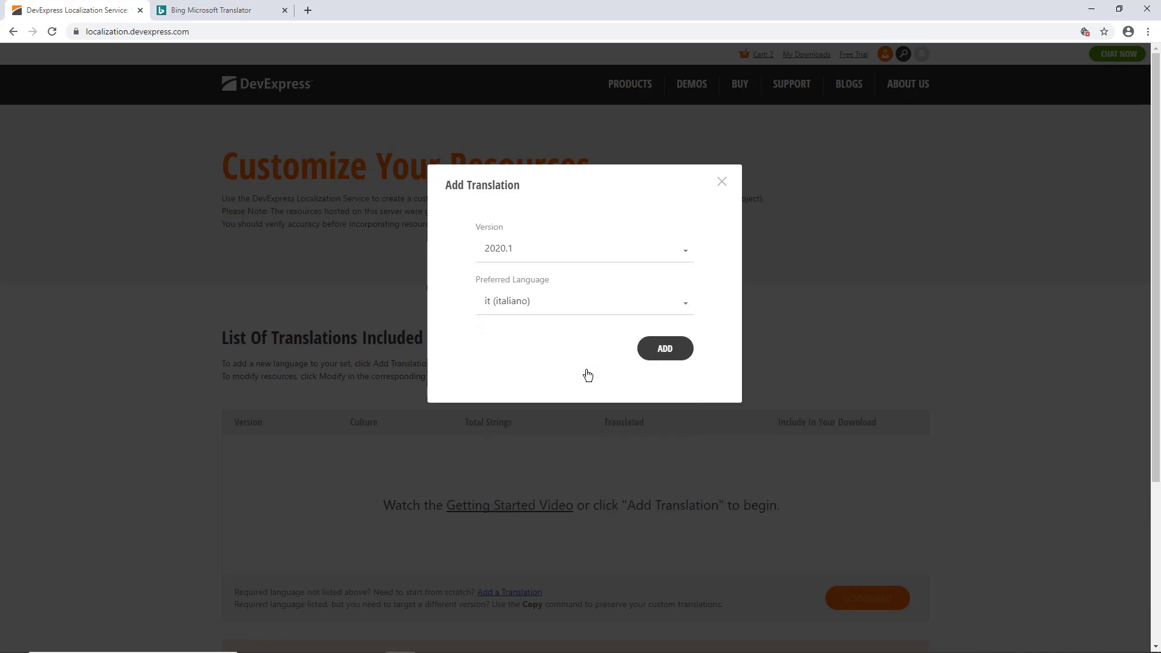
pyautogui.click(663, 356)
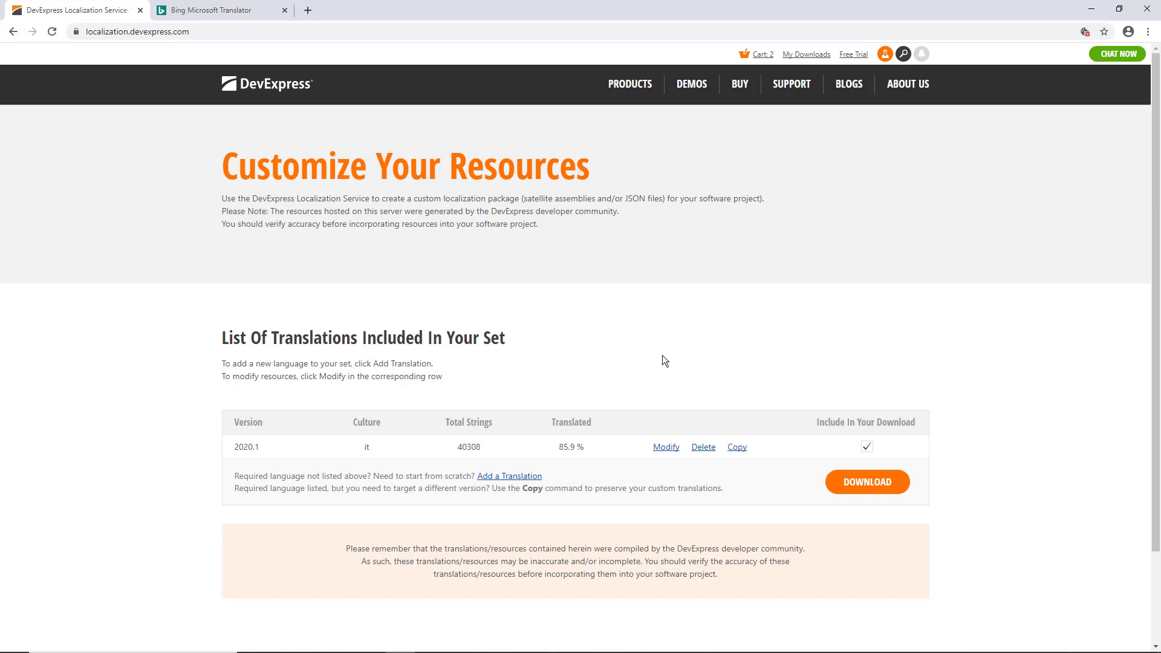
# Open the Italian set for editing, search 'Drag a column header' and display All strings
pyautogui.click(665, 448)
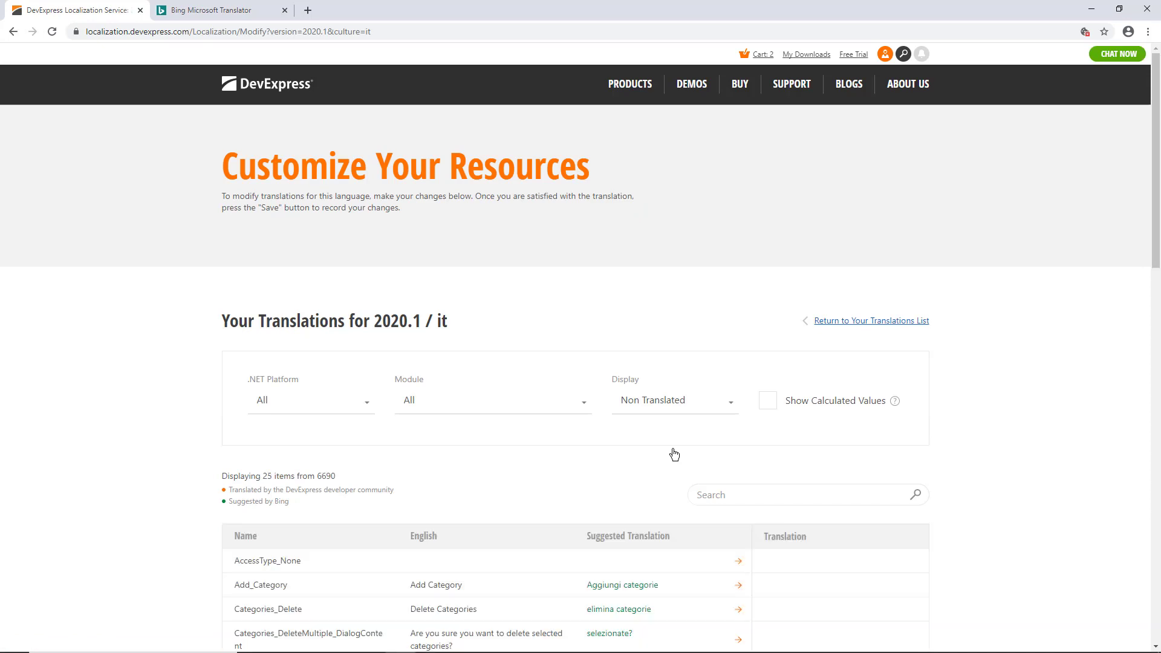
pyautogui.click(731, 494)
pyautogui.write('Drag a column header')
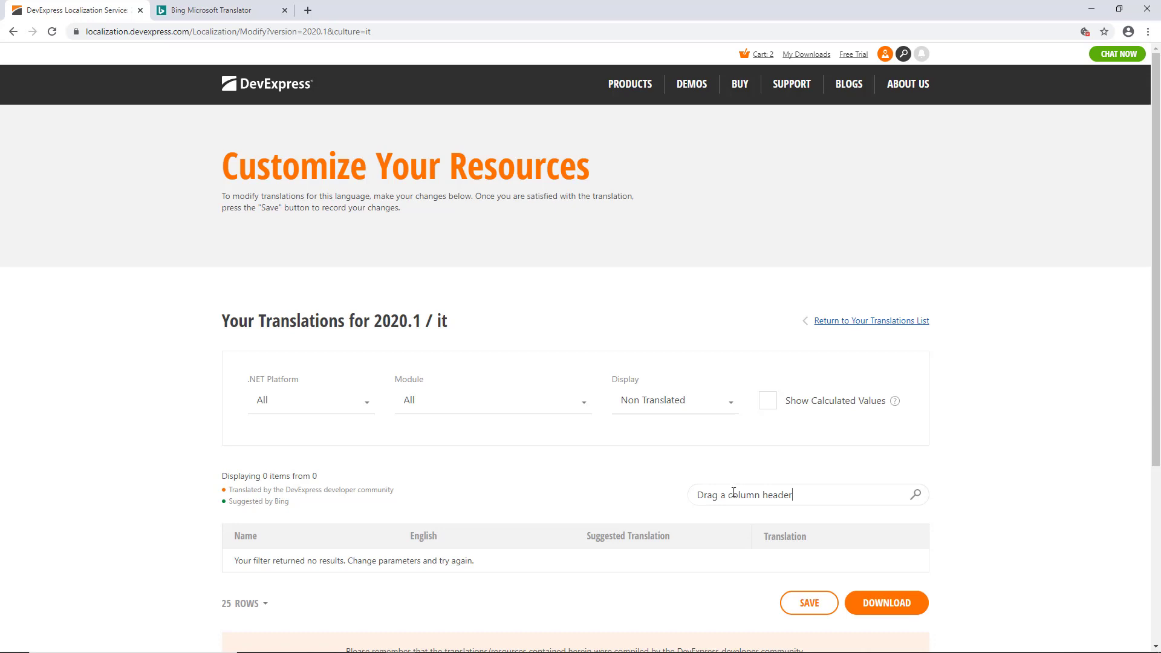
pyautogui.click(731, 409)
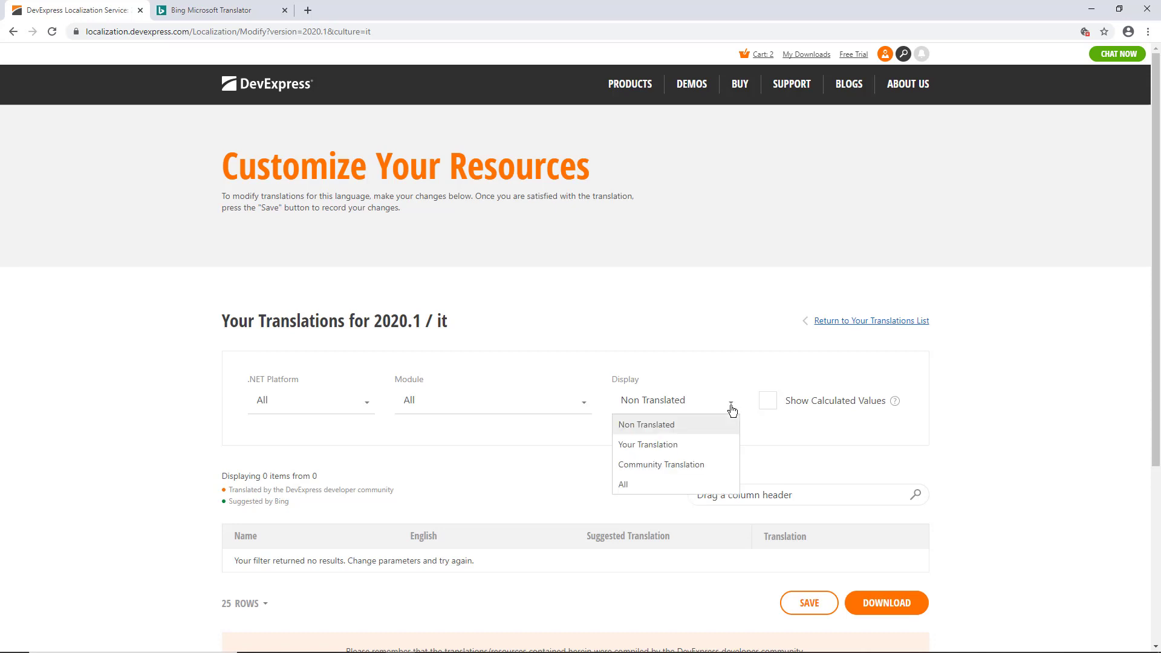
pyautogui.click(687, 483)
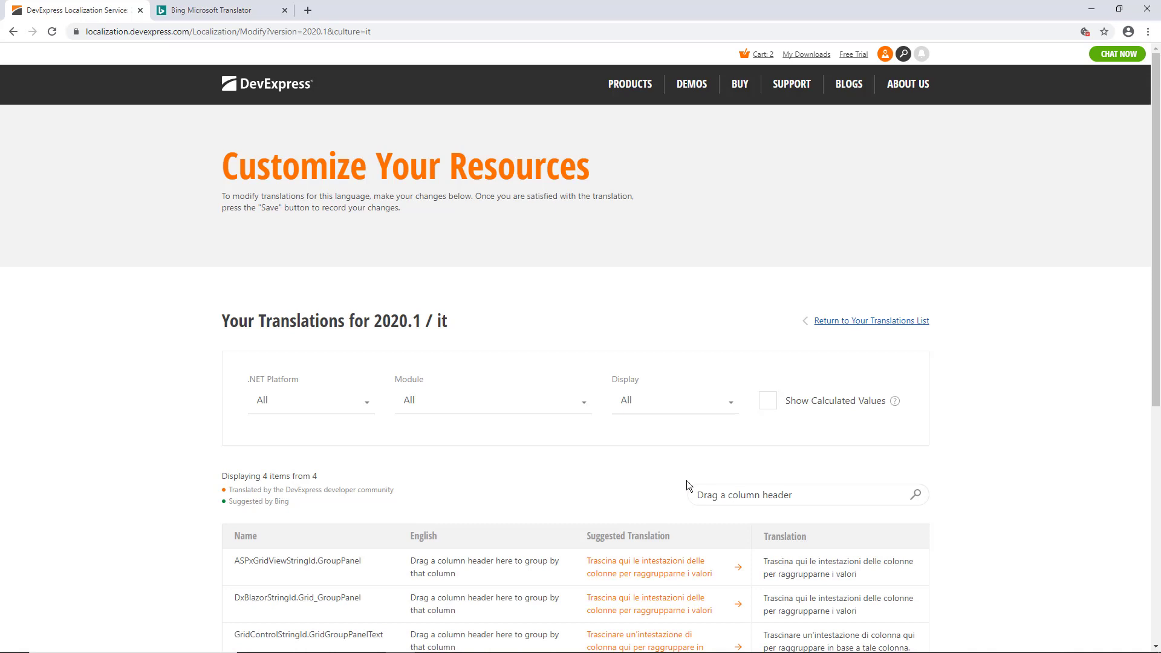
pyautogui.scroll(-2, 674, 484)
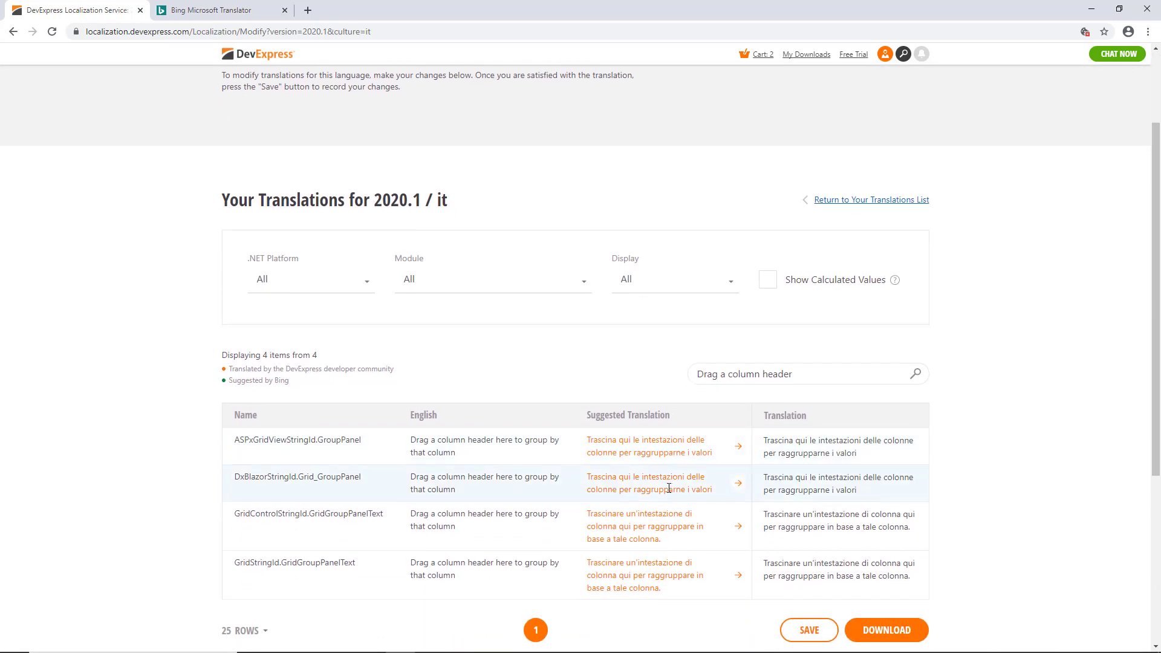
pyautogui.scroll(-2, 668, 487)
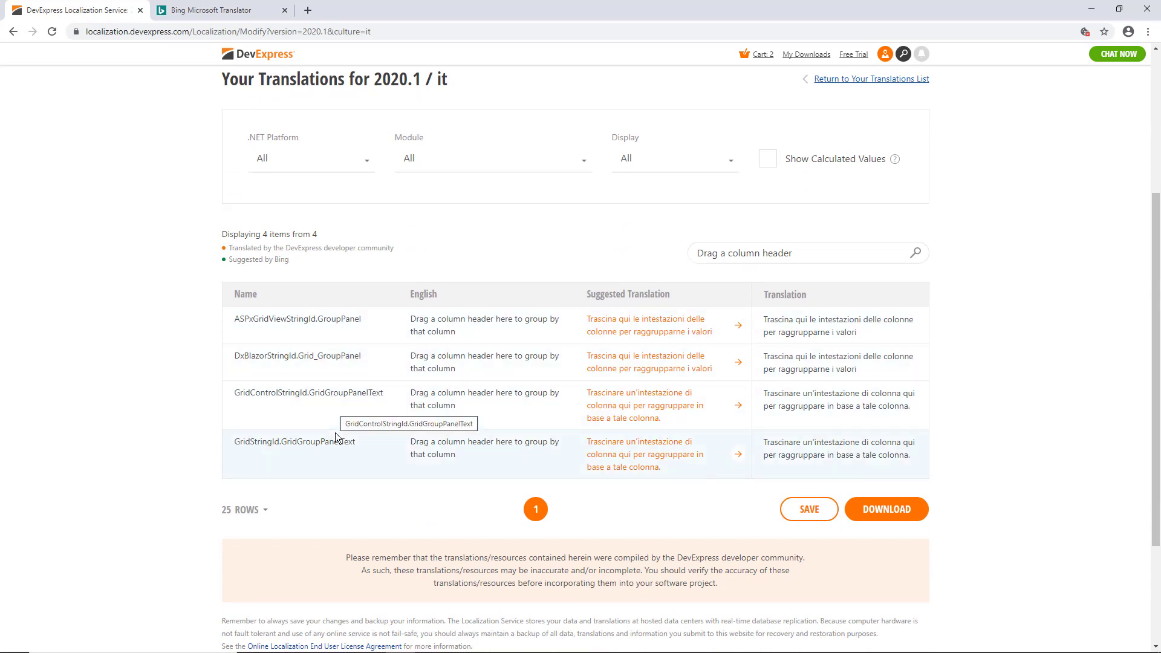
pyautogui.click(369, 172)
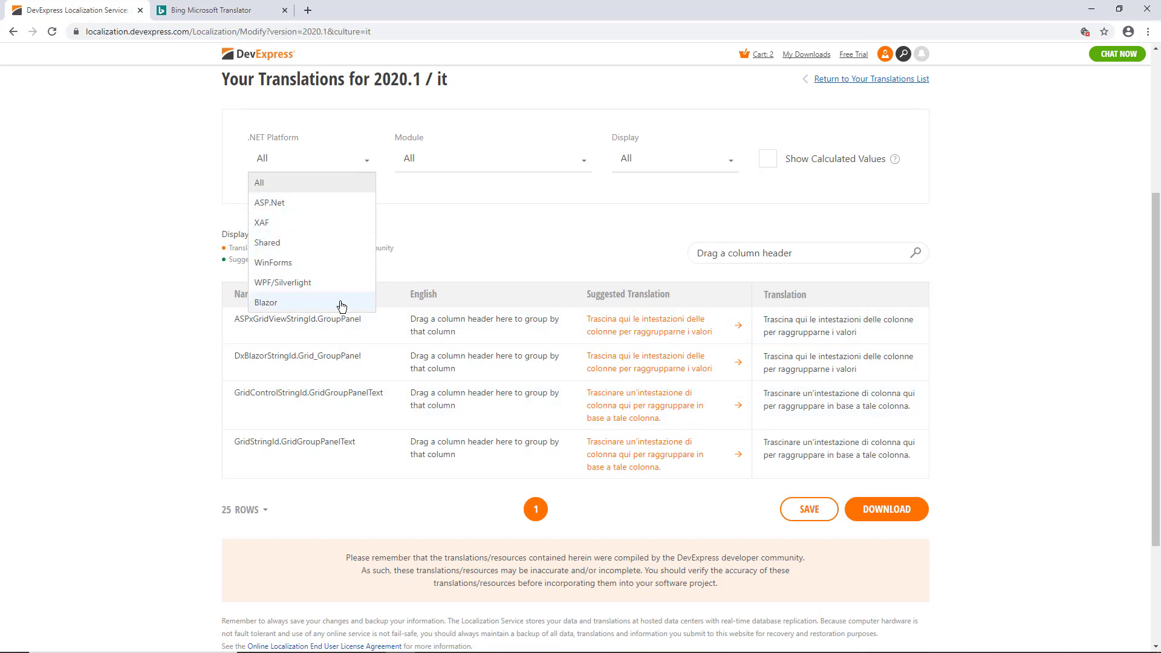
pyautogui.click(407, 491)
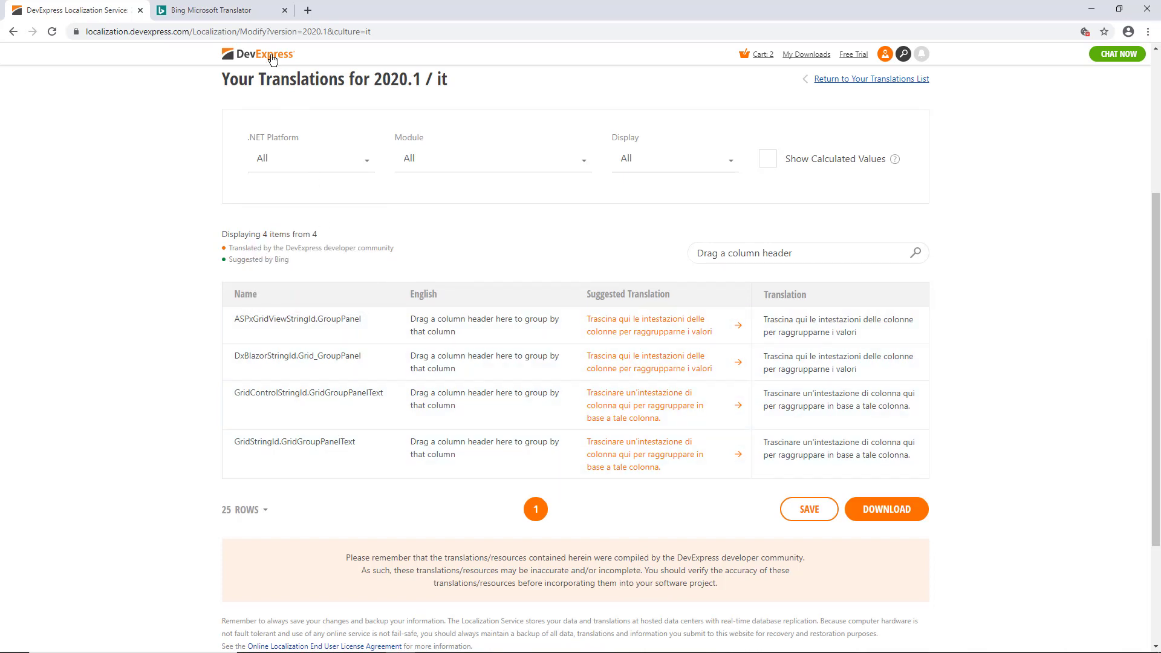
# Copy Bing Translator's Italian output 'Trascinare una colonna qui' for the DevExpress editor
pyautogui.click(242, 13)
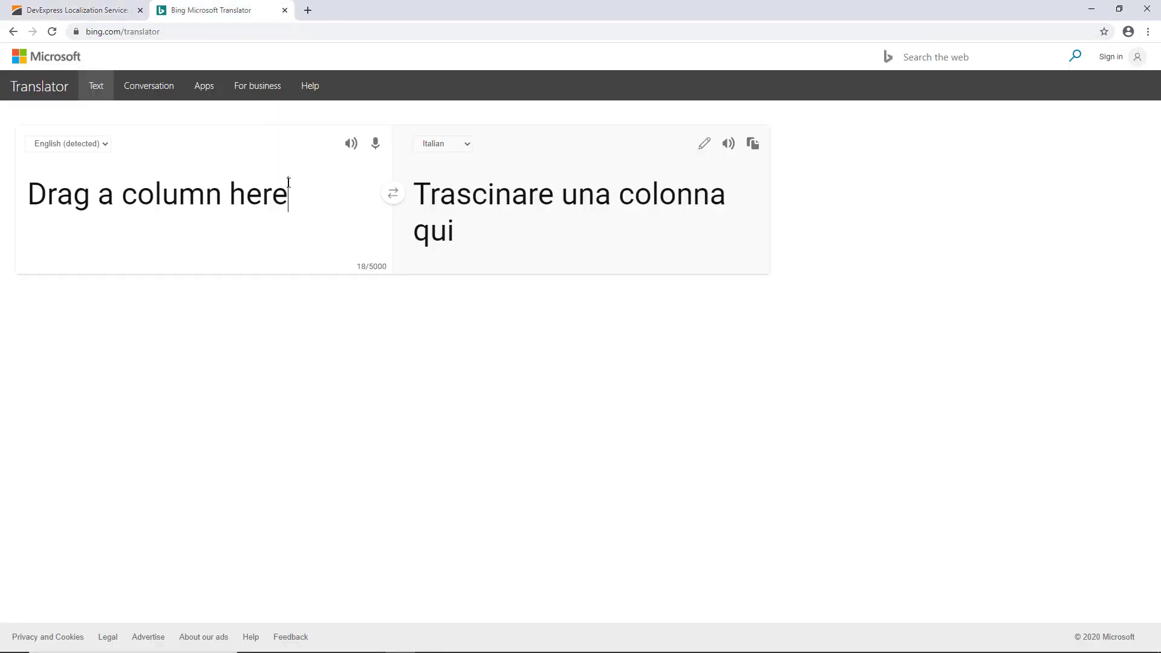
pyautogui.moveTo(288, 194); pyautogui.dragTo(27, 194)
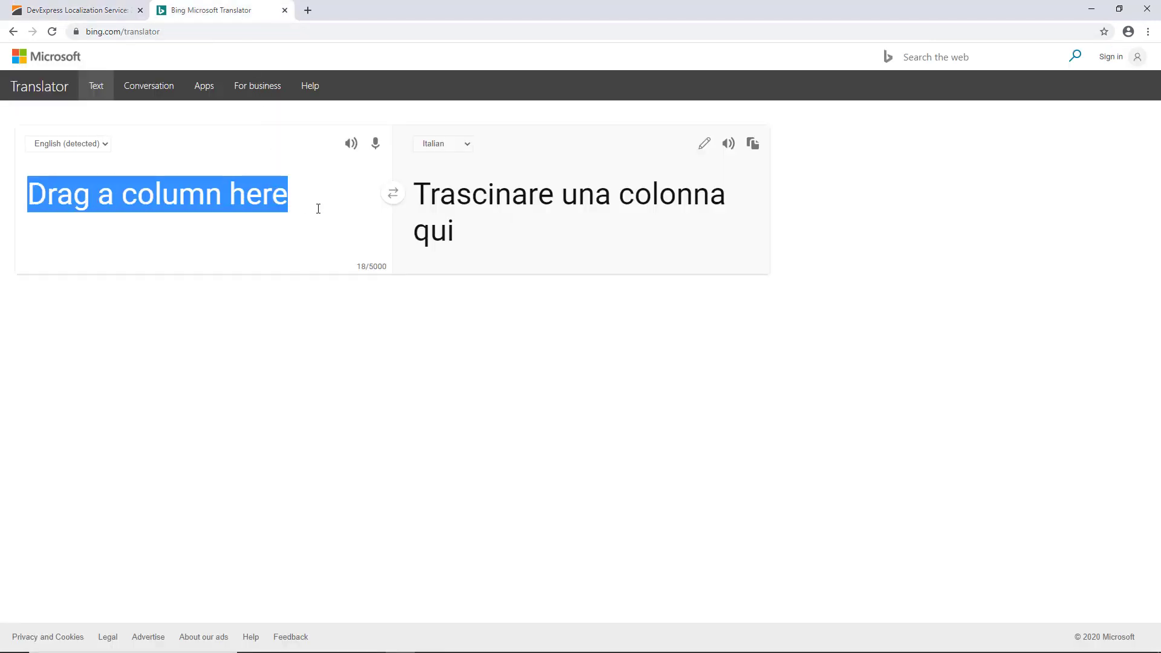
pyautogui.click(310, 197)
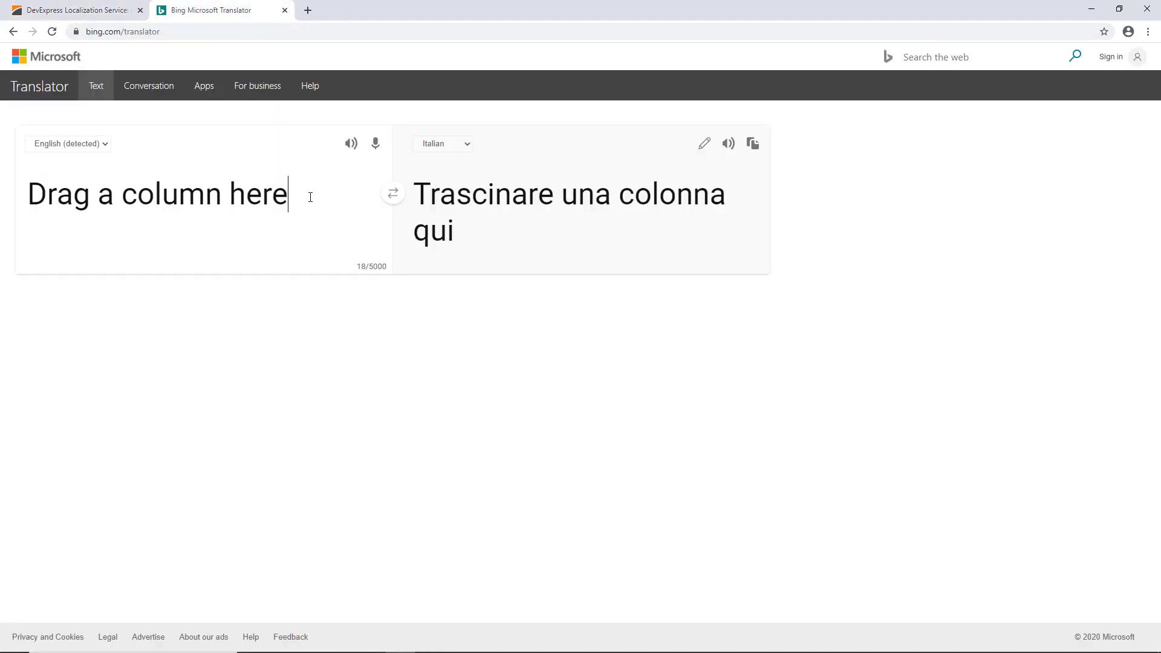
pyautogui.click(753, 145)
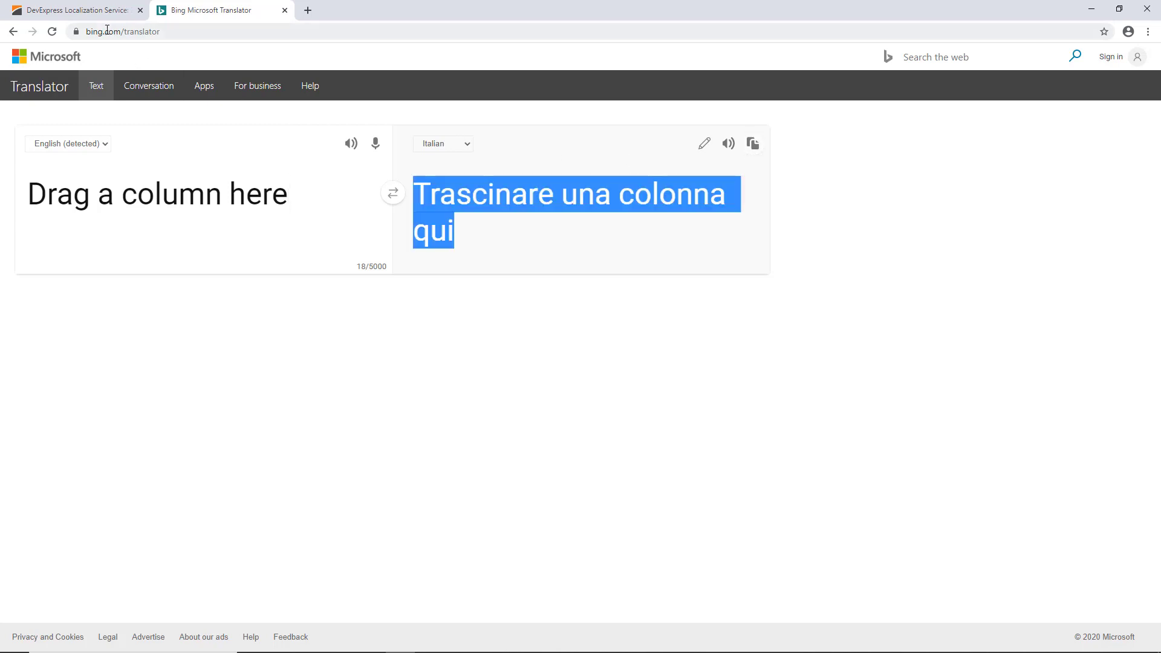
pyautogui.click(95, 12)
# Replace all four group-panel translations with 'Trascinare una colonna qui' and save
pyautogui.moveTo(857, 332); pyautogui.dragTo(754, 320)
pyautogui.hotkey('ctrl', 'v')
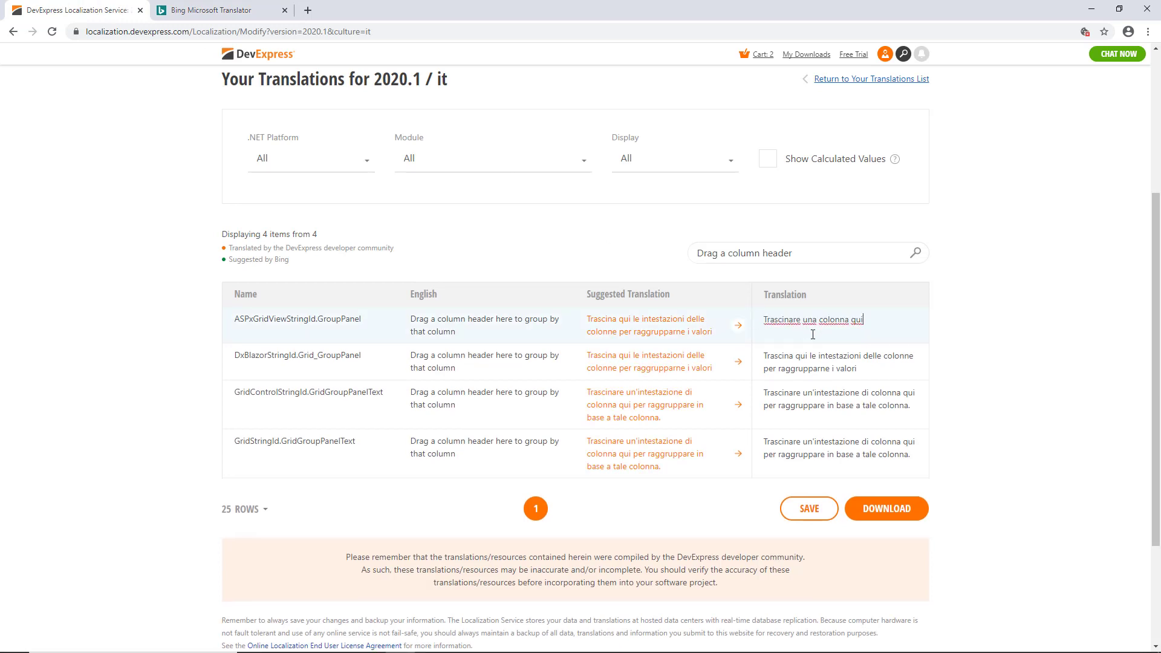
pyautogui.moveTo(887, 367); pyautogui.dragTo(762, 356)
pyautogui.hotkey('ctrl', 'v')
pyautogui.moveTo(911, 406); pyautogui.dragTo(759, 391)
pyautogui.hotkey('ctrl', 'v')
pyautogui.moveTo(910, 454); pyautogui.dragTo(755, 437)
pyautogui.hotkey('ctrl', 'v')
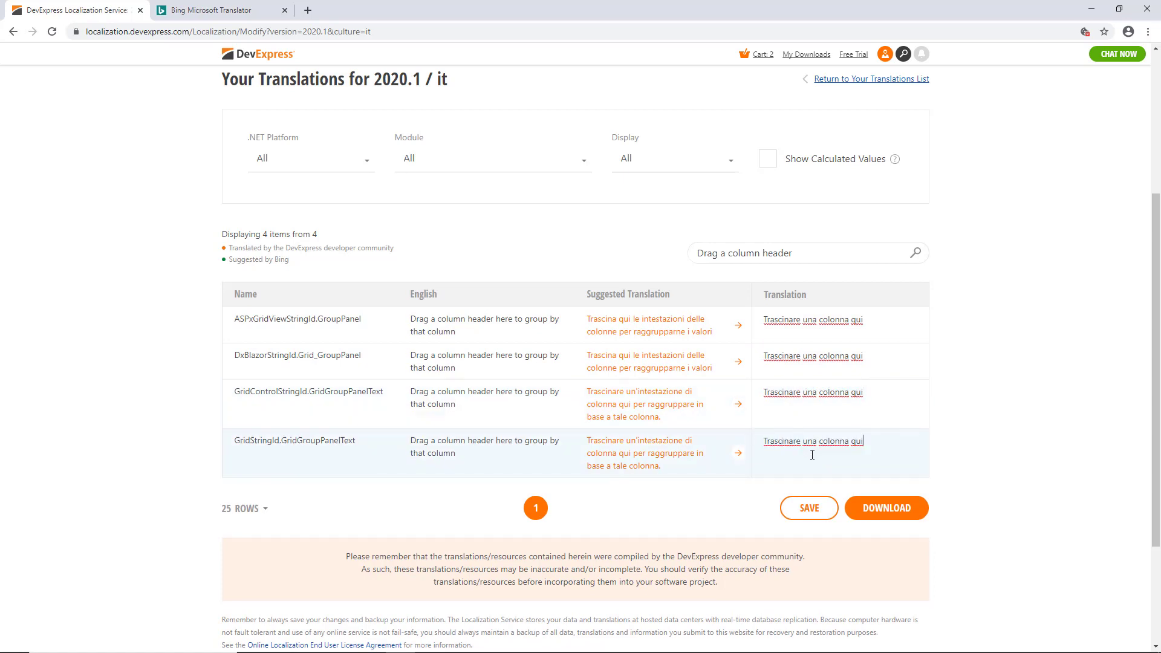
pyautogui.click(821, 511)
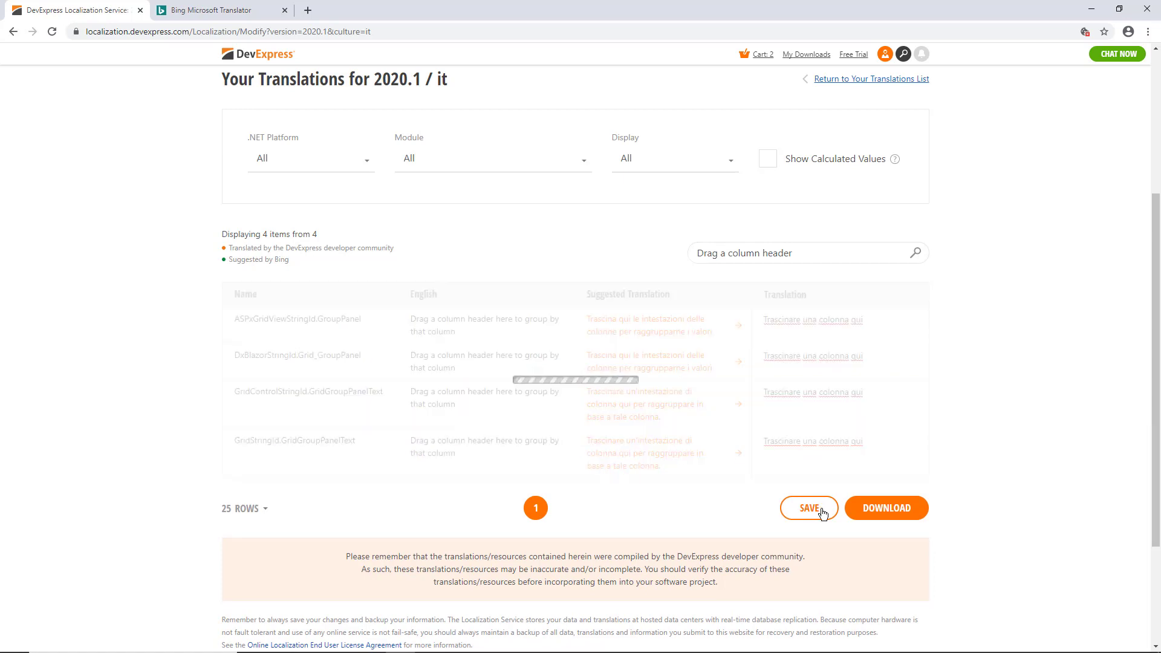
# Build the Italian 2020.1 package, download it from the email link, and show the .exe in its folder
pyautogui.click(920, 514)
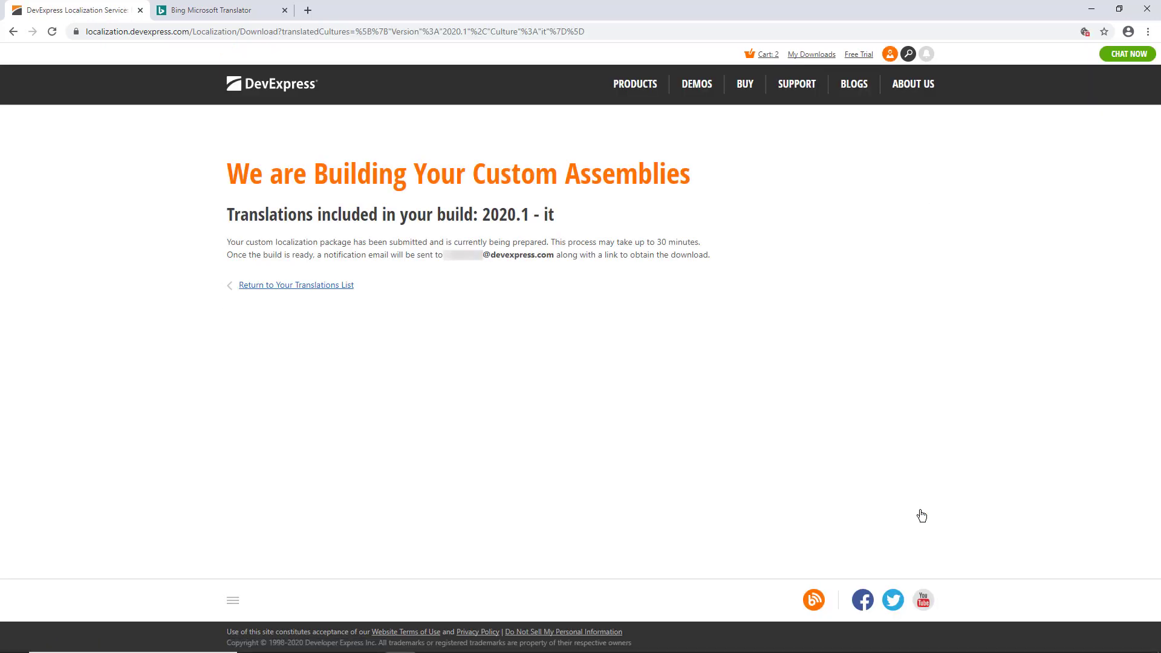
pyautogui.click(321, 287)
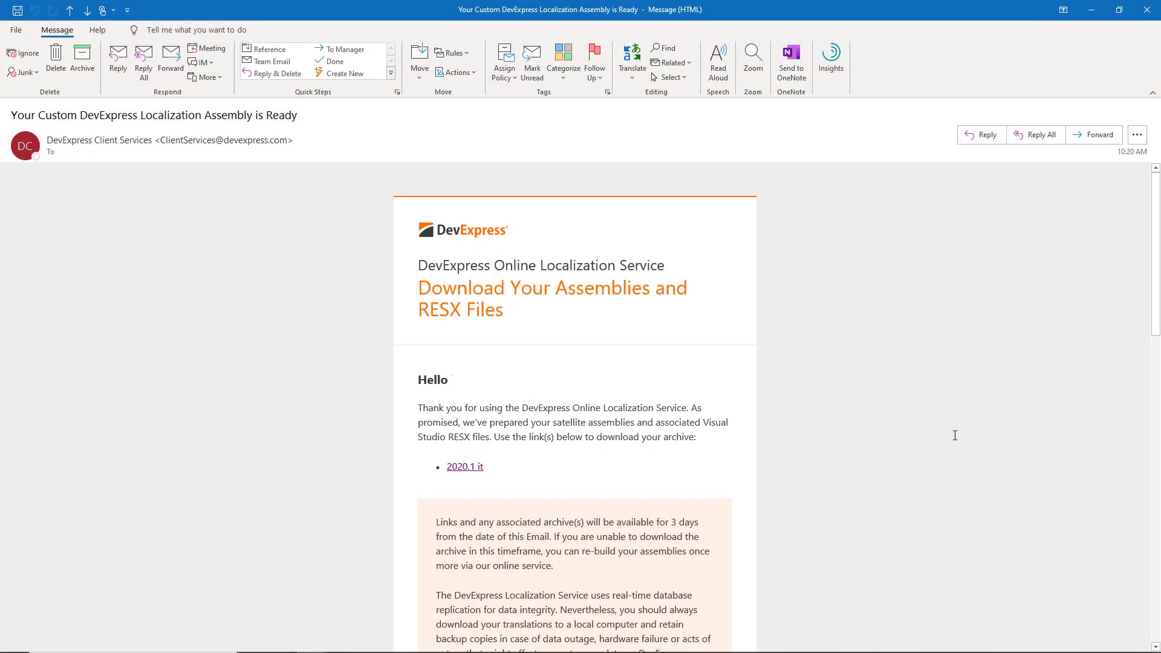
pyautogui.click(475, 474)
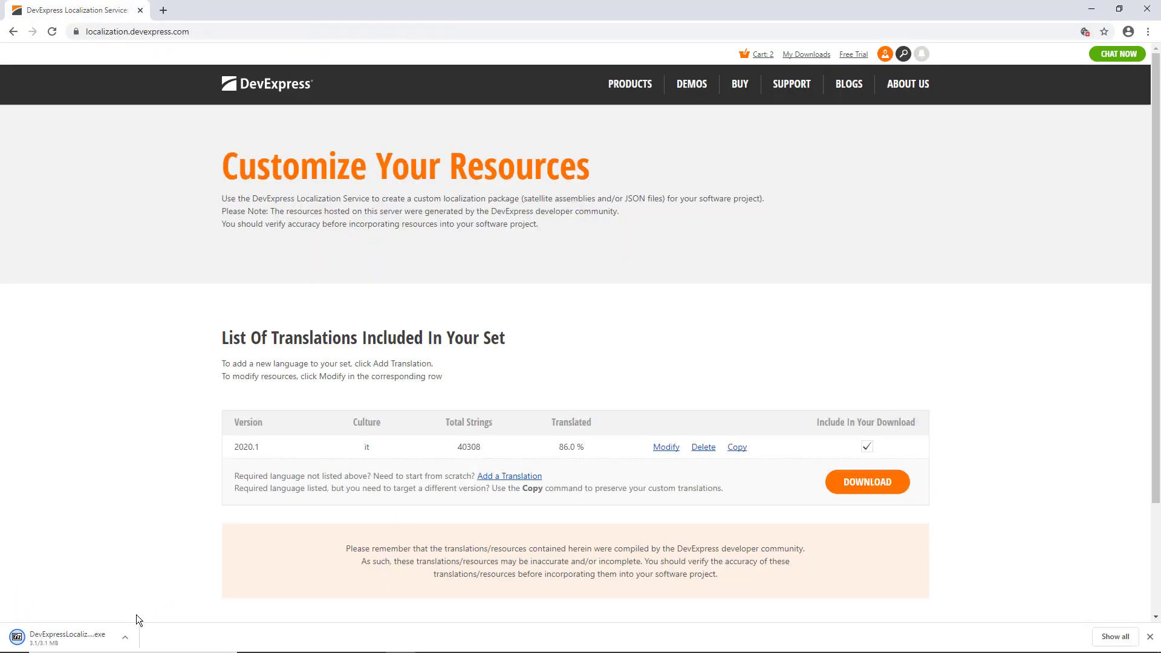
pyautogui.click(125, 638)
pyautogui.click(172, 598)
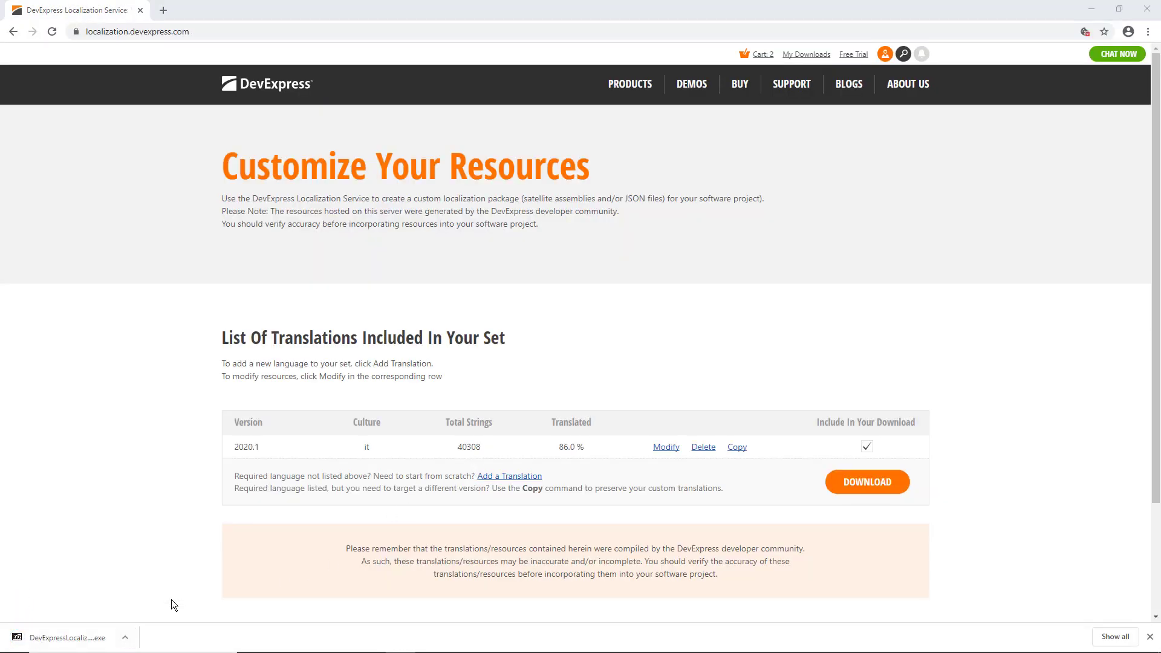
# Extract the package and browse the DevExpressLocalizedResources_2020.1_it folder's resource DLLs
pyautogui.doubleClick(462, 361)
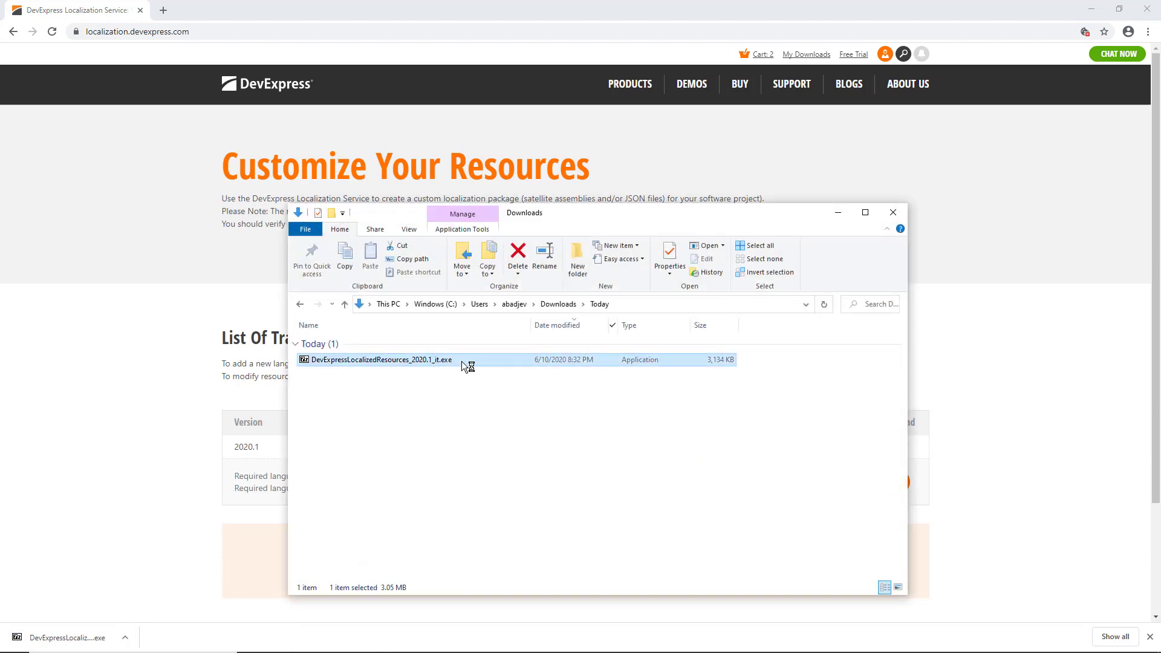
pyautogui.click(610, 360)
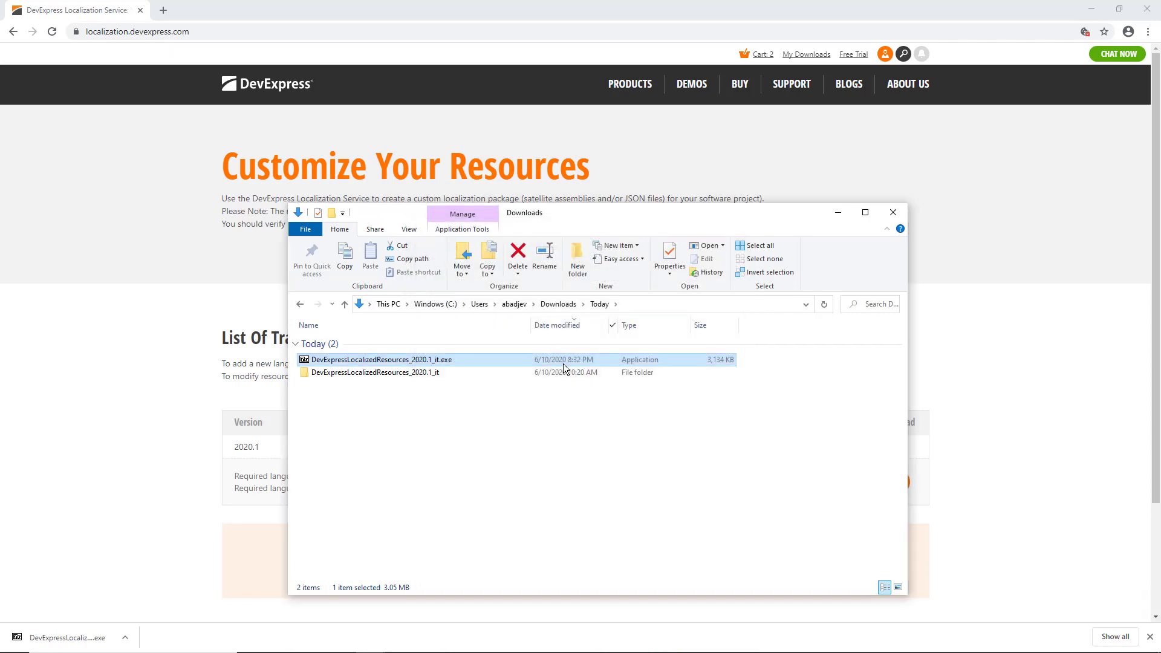
pyautogui.click(468, 372)
pyautogui.doubleClick(468, 373)
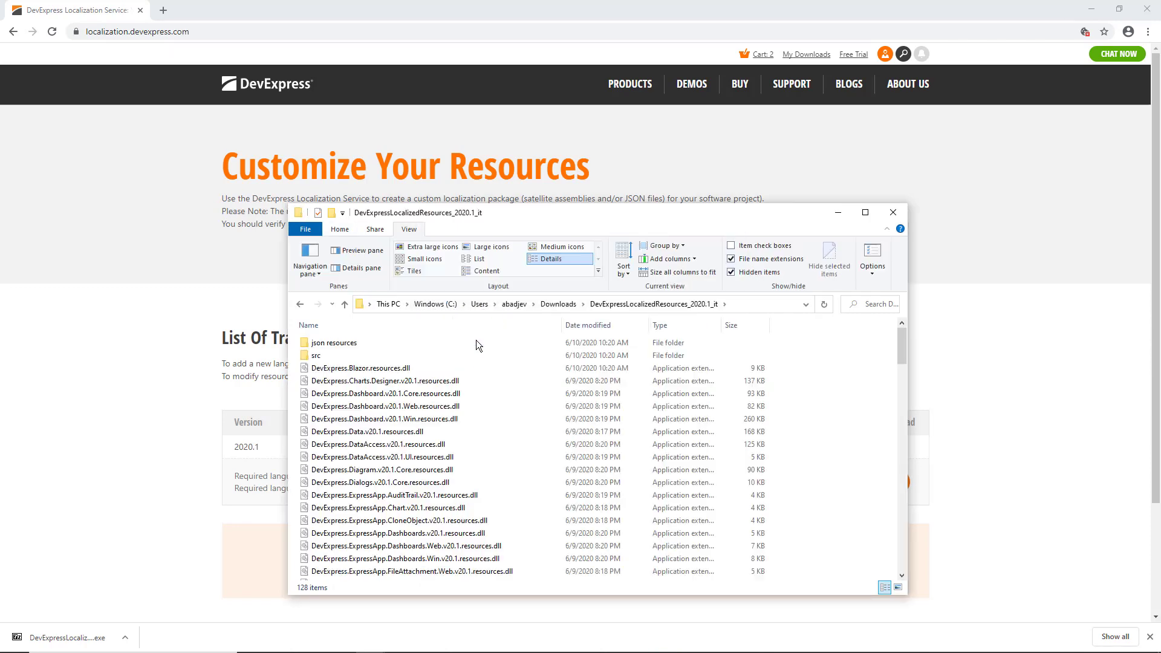
pyautogui.scroll(-5, 498, 439)
pyautogui.scroll(-20, 499, 434)
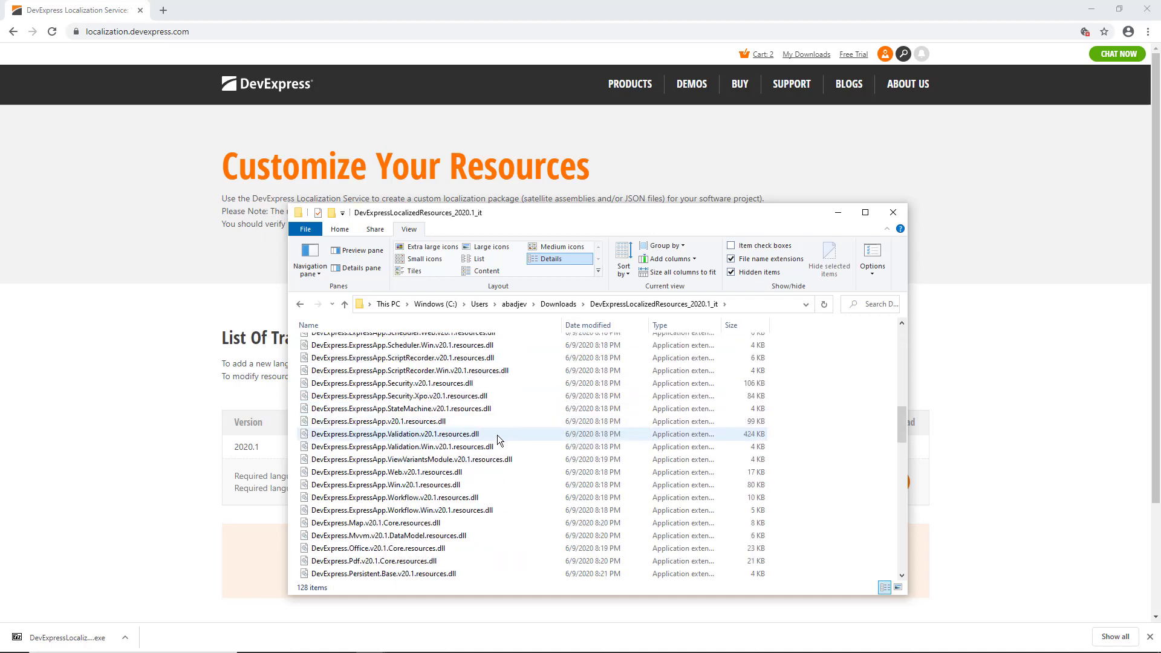
pyautogui.scroll(20, 501, 434)
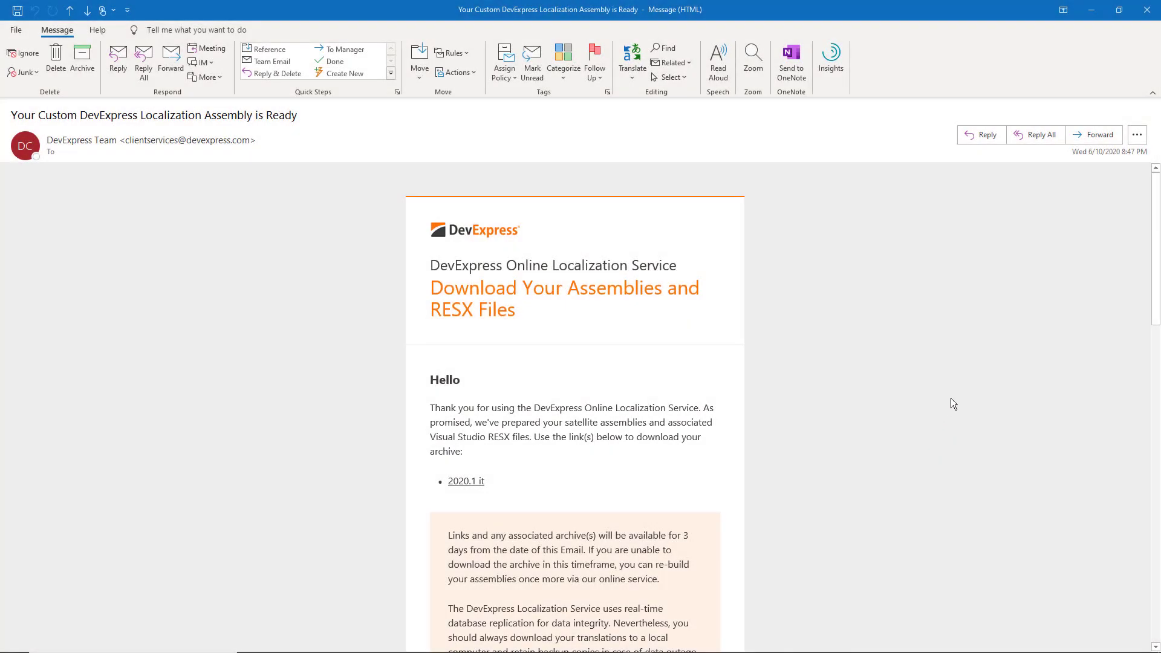
# Scroll the DevExpress email in Outlook down to its 2020.1 it download link
pyautogui.moveTo(1155, 205); pyautogui.dragTo(1152, 353)
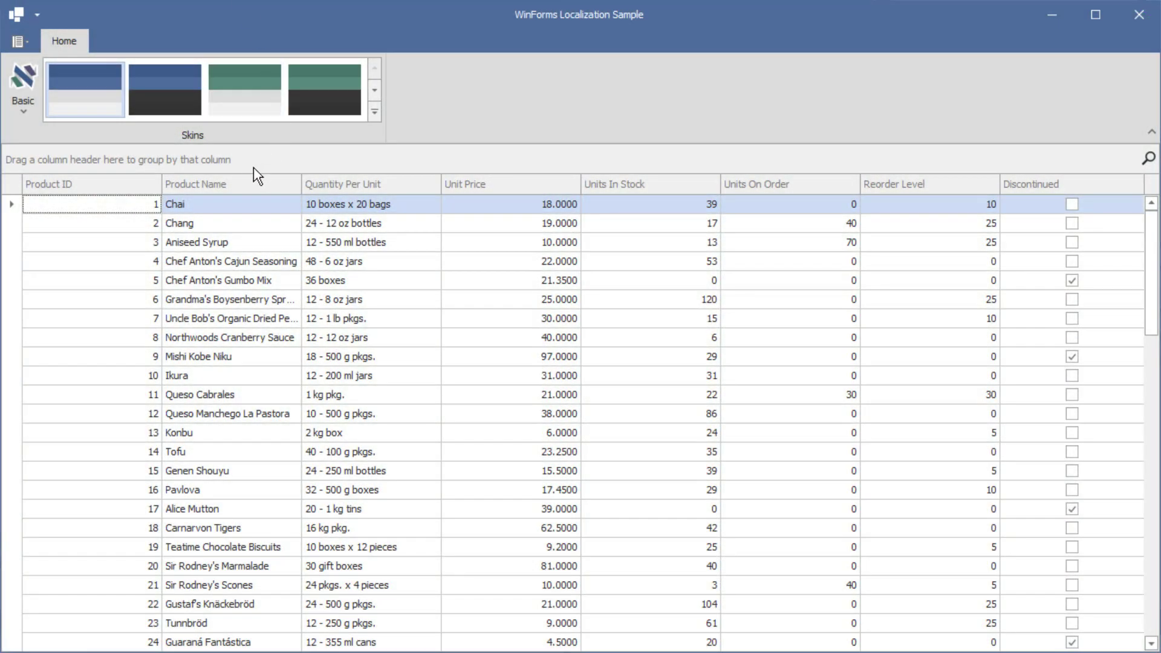
# Confirm the Product Name column menu is still in English, then close the sample app
pyautogui.rightClick(255, 185)
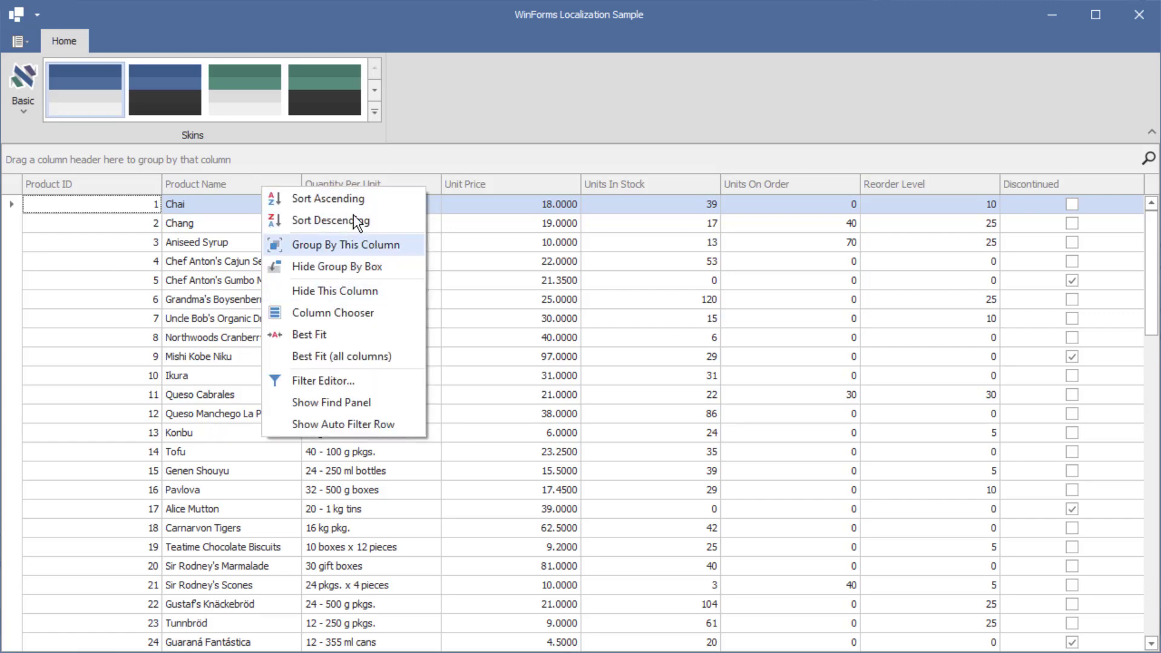
pyautogui.click(322, 163)
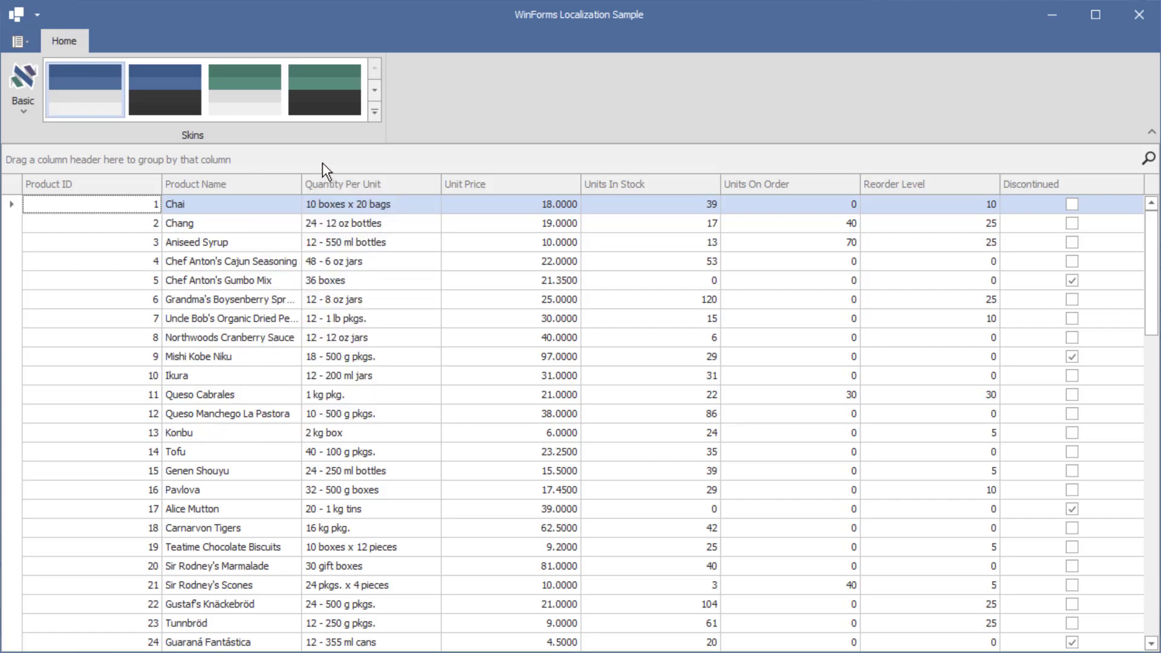
pyautogui.click(1139, 14)
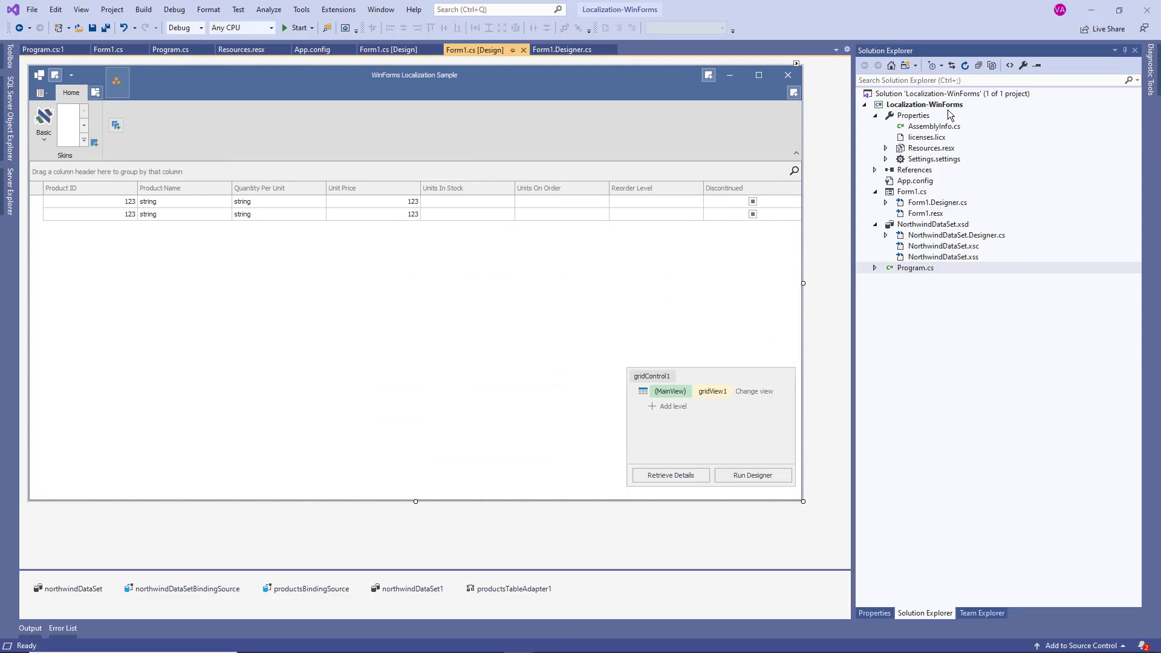
pyautogui.rightClick(947, 107)
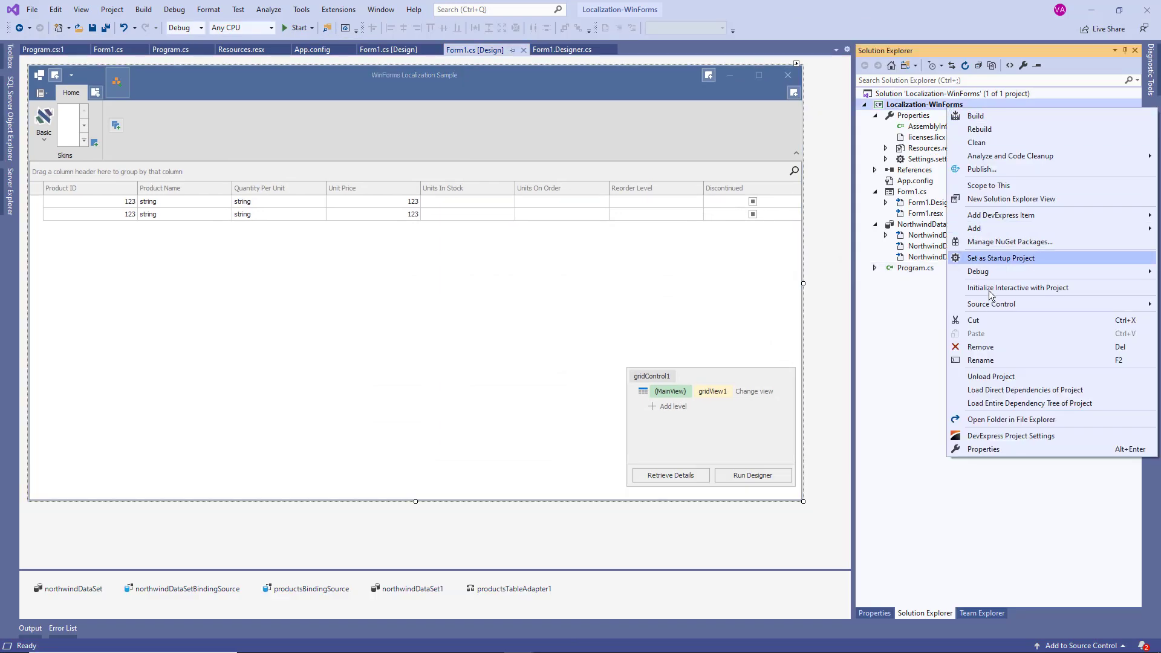
# Browse the project's bin\Debug output to the de folder holding 13 resource DLLs
pyautogui.click(1064, 419)
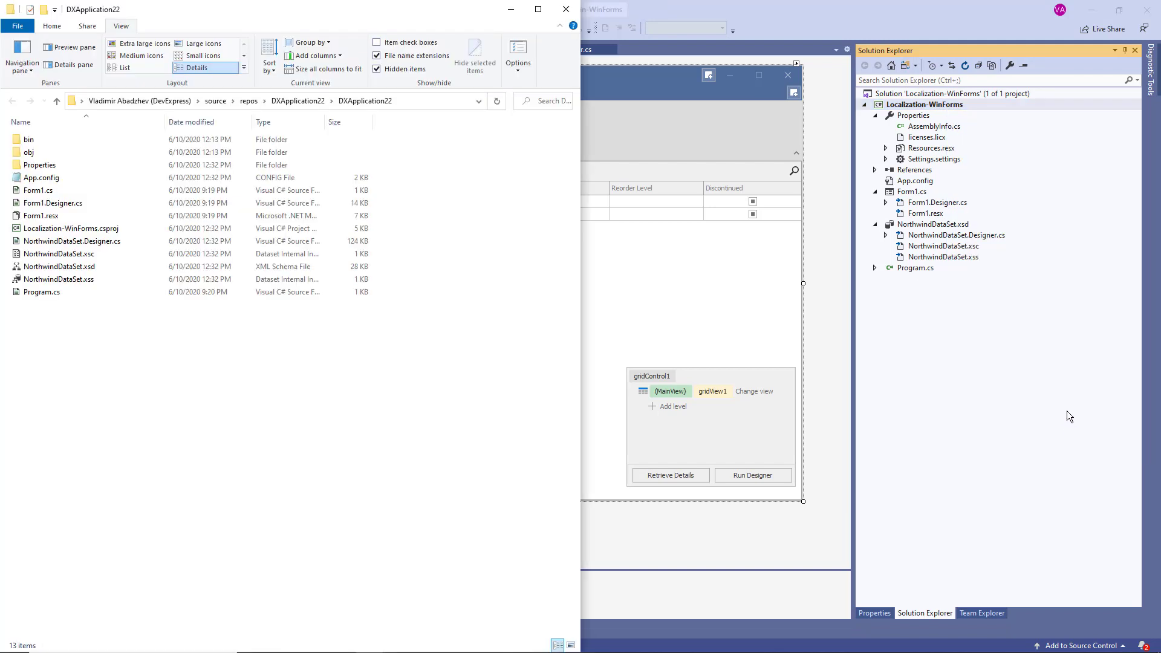
pyautogui.doubleClick(96, 139)
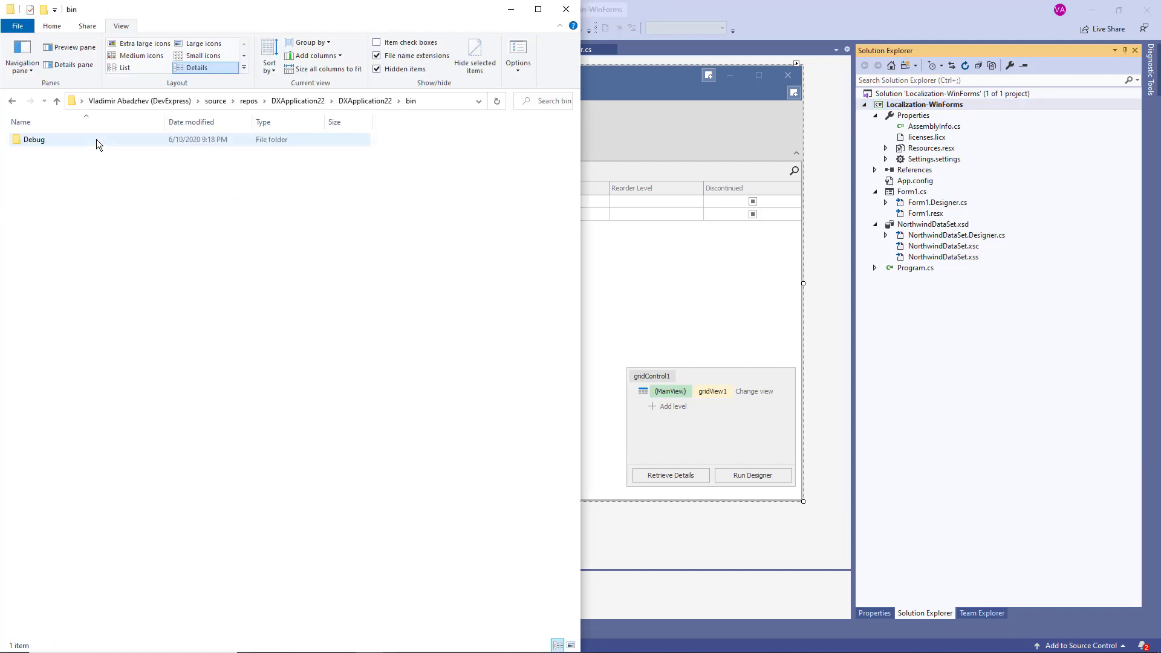
pyautogui.doubleClick(96, 139)
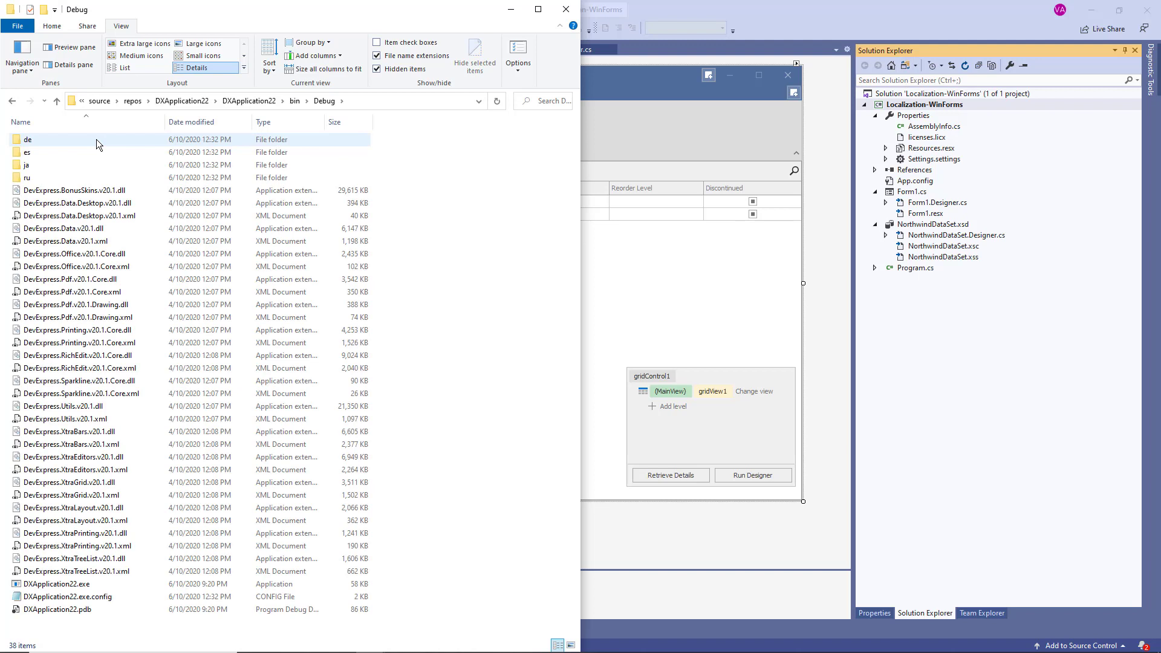
pyautogui.click(96, 150)
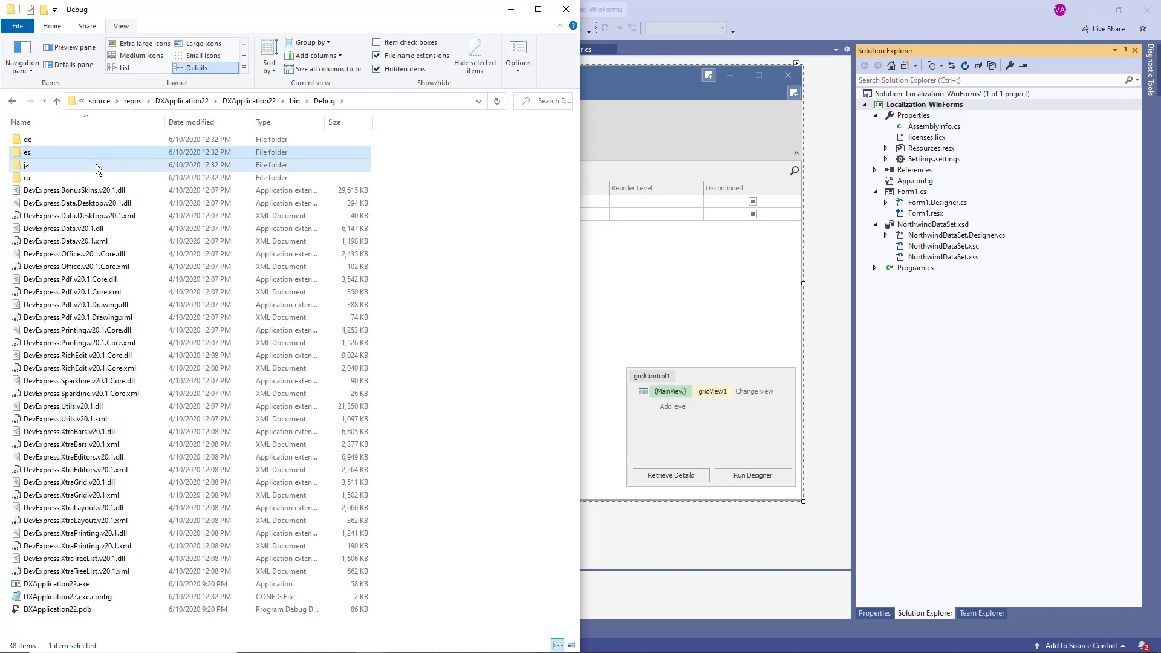
pyautogui.click(98, 178)
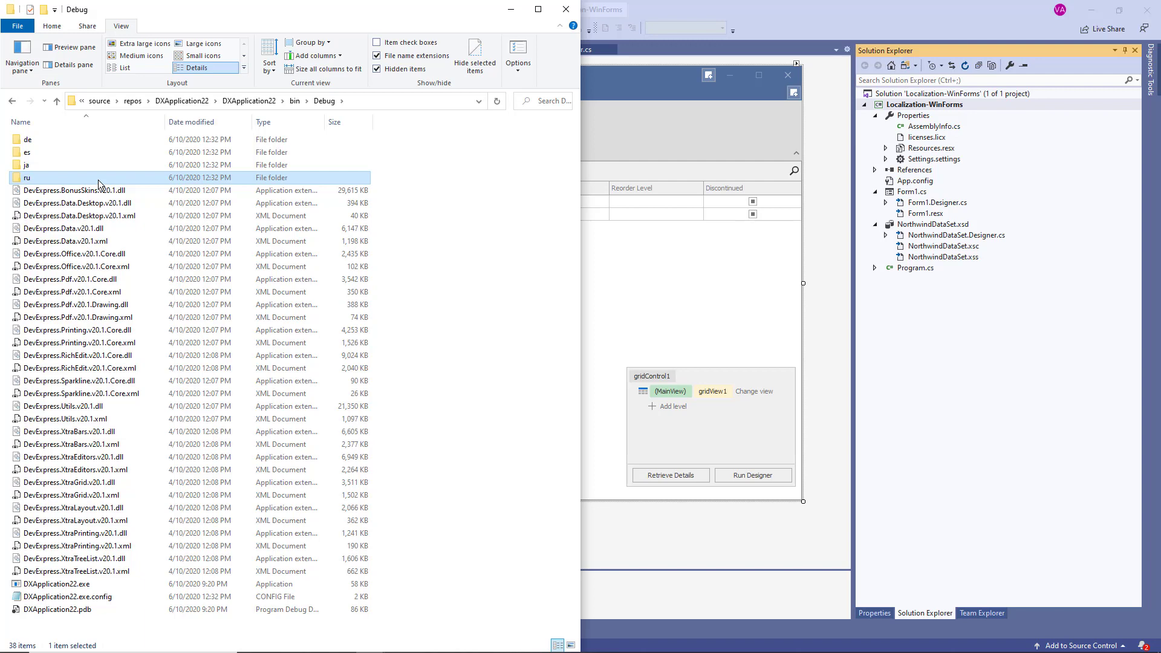
pyautogui.doubleClick(100, 140)
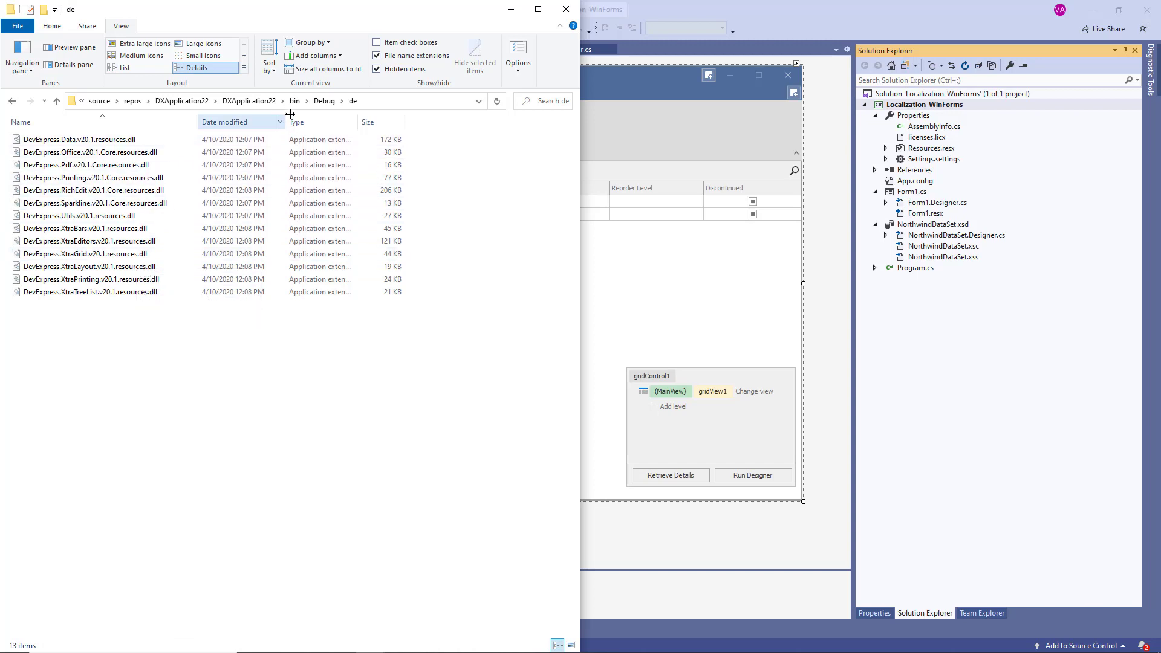
pyautogui.click(934, 269)
# Uncomment the de-DE CurrentUICulture line in Program.cs and run the sample
pyautogui.doubleClick(933, 269)
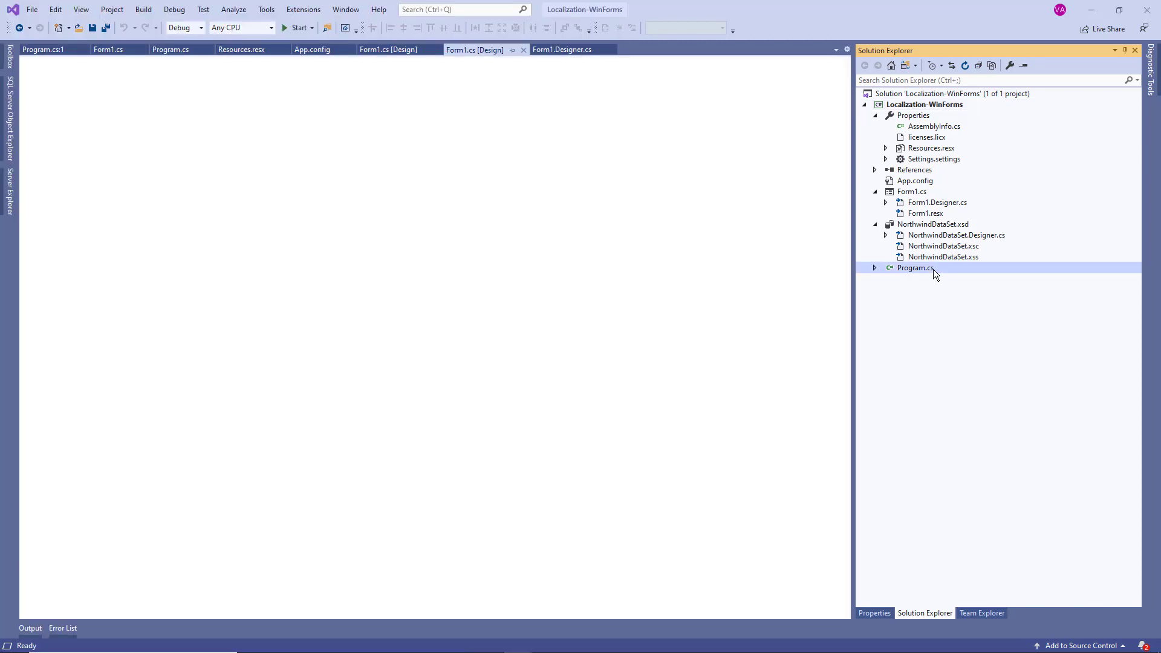
pyautogui.press('BackSpace')
pyautogui.press('BackSpace')
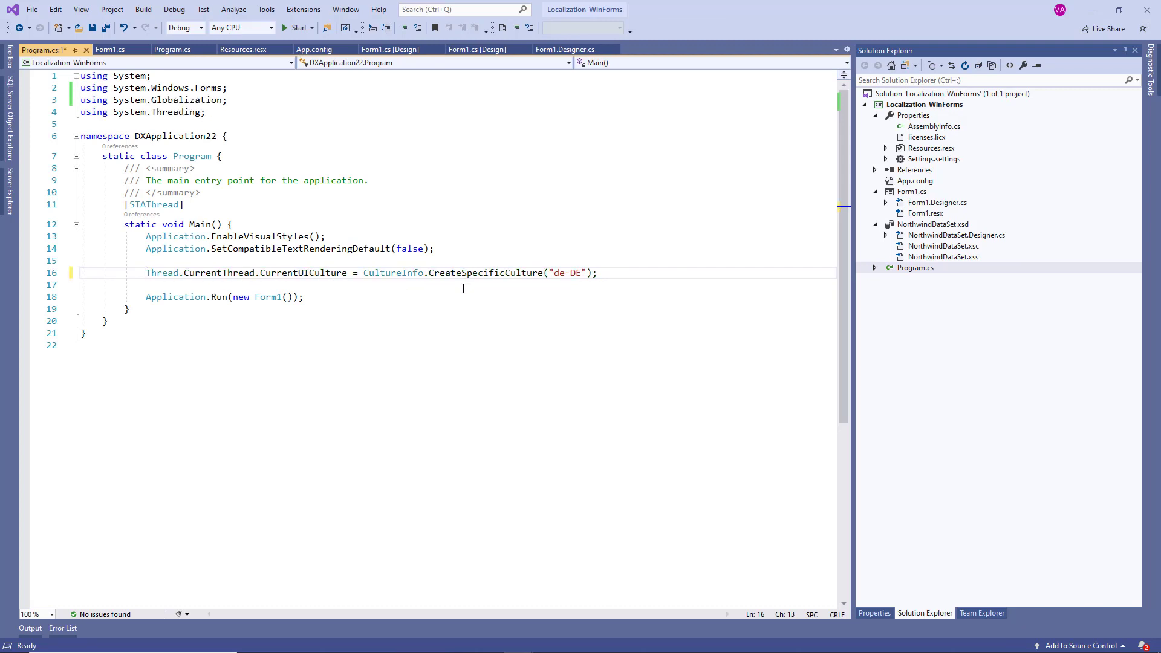
pyautogui.moveTo(553, 272); pyautogui.dragTo(580, 274)
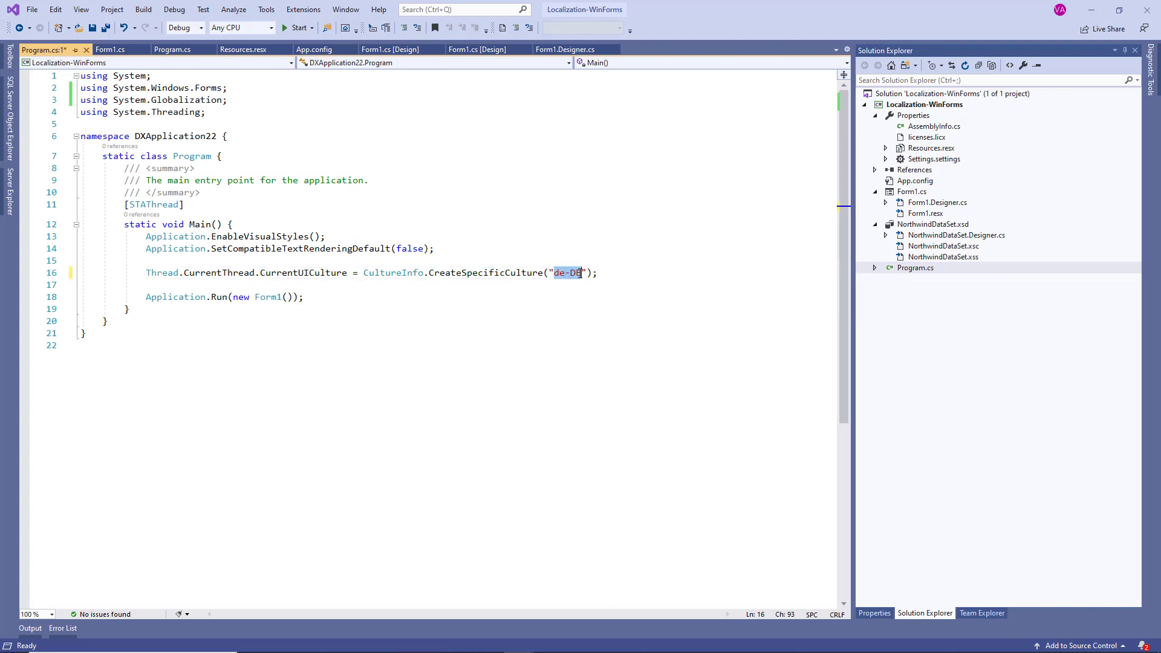
pyautogui.click(601, 273)
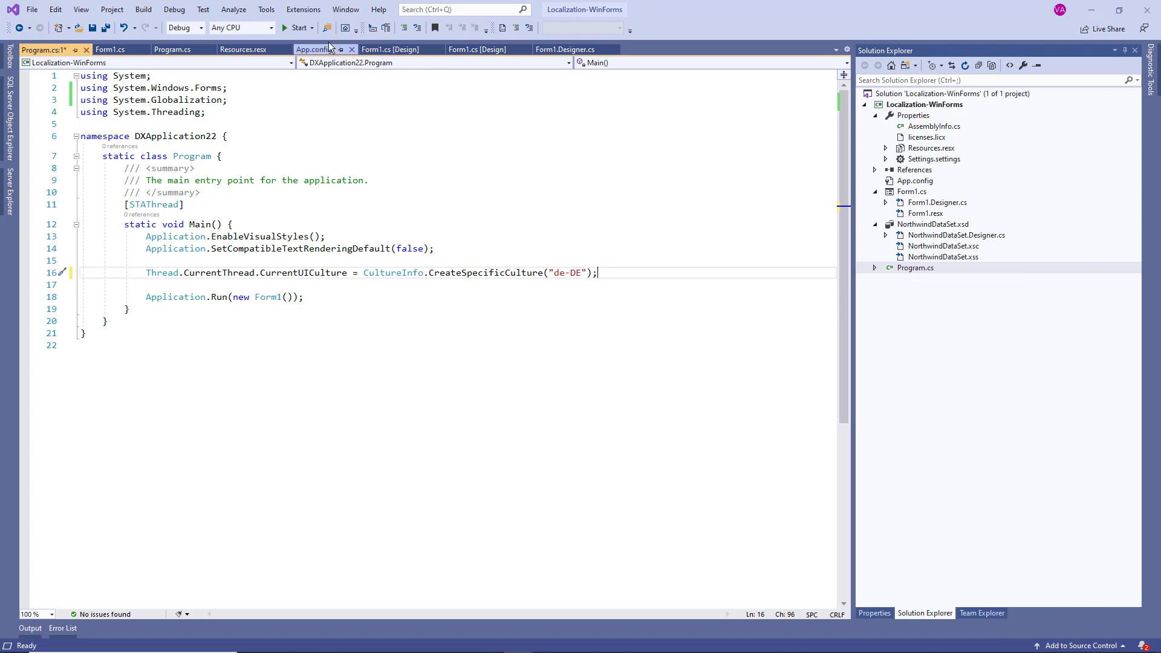
pyautogui.click(303, 31)
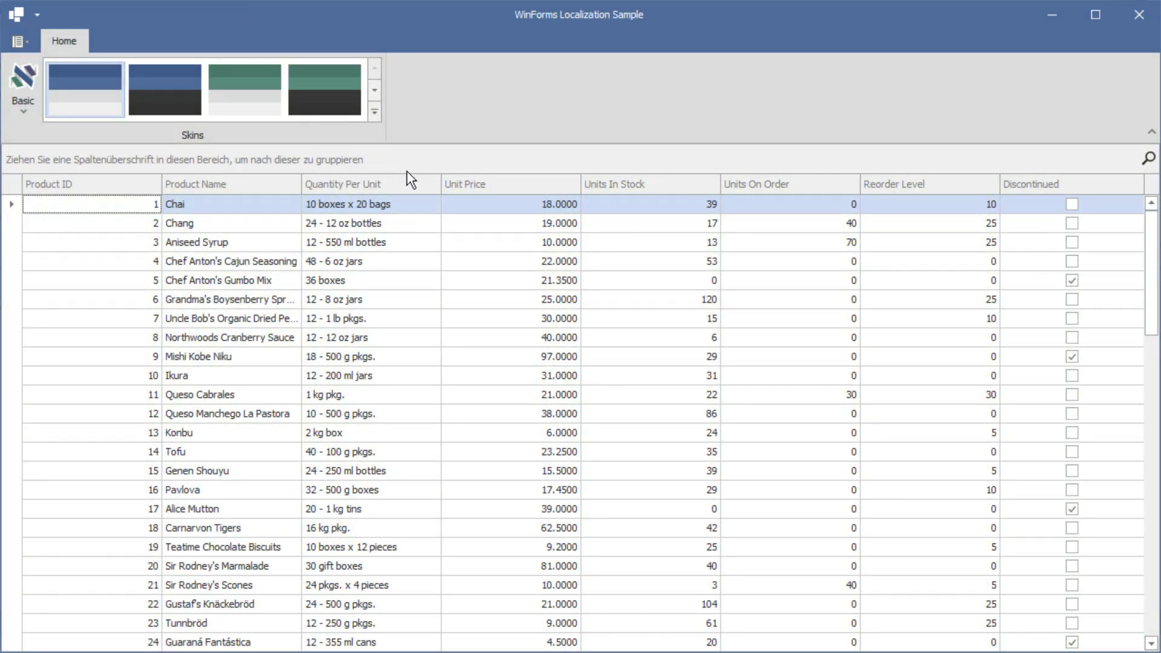
# Confirm the Unit Price column commands appear in German, then close the WinForms sample
pyautogui.rightClick(499, 188)
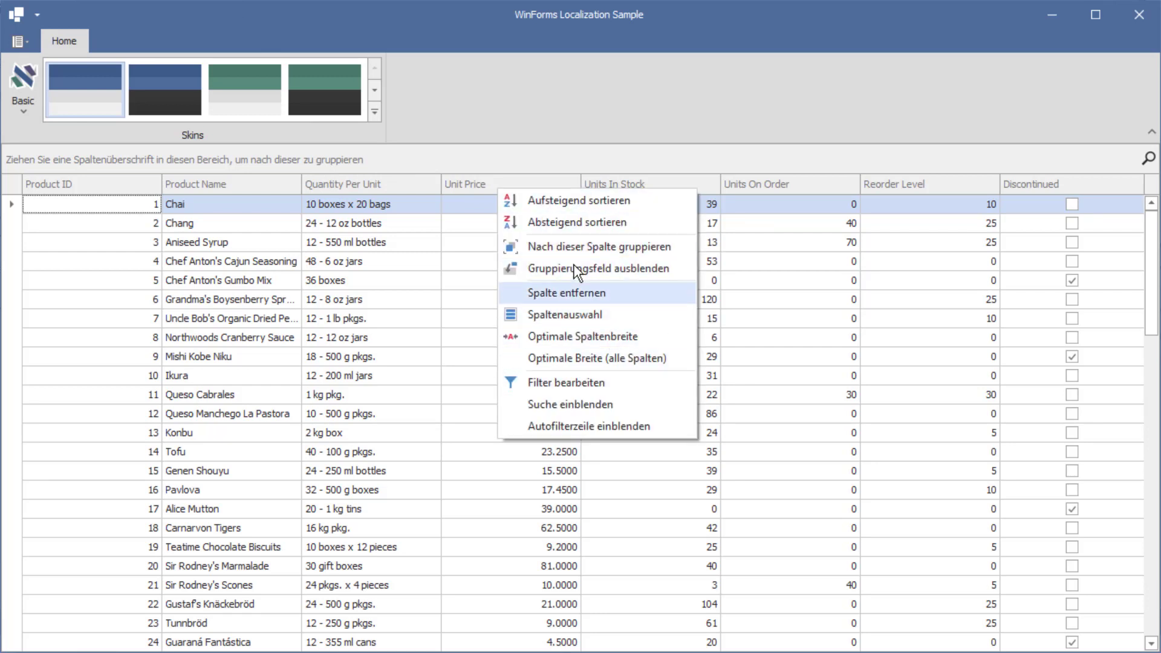
pyautogui.click(497, 166)
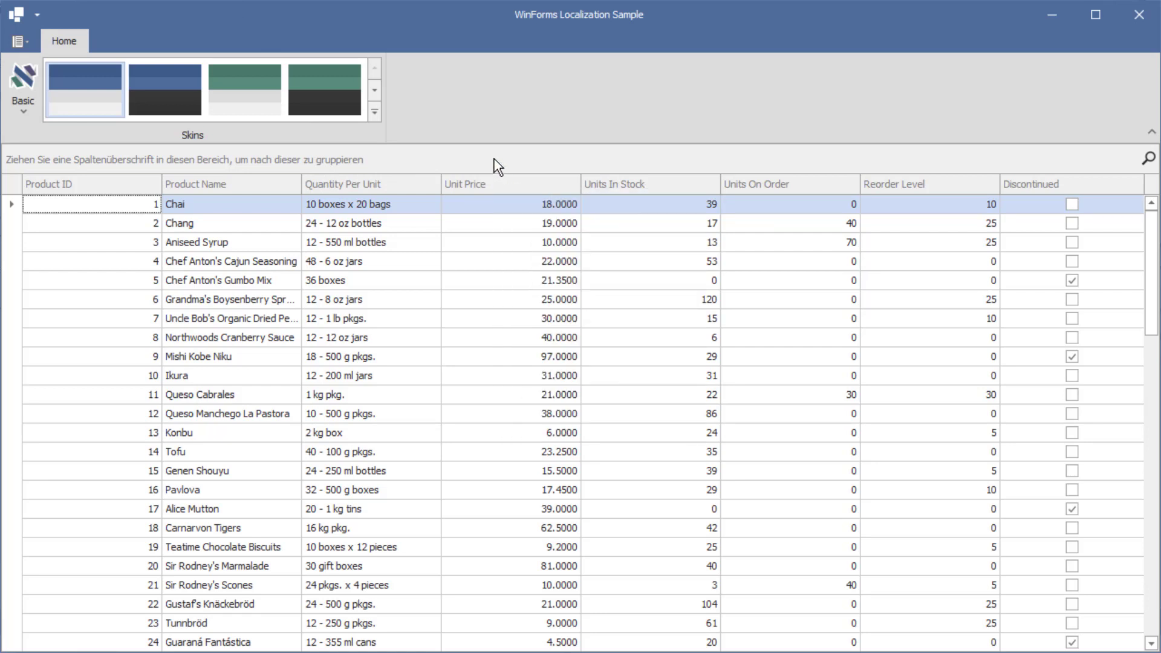
pyautogui.click(1139, 15)
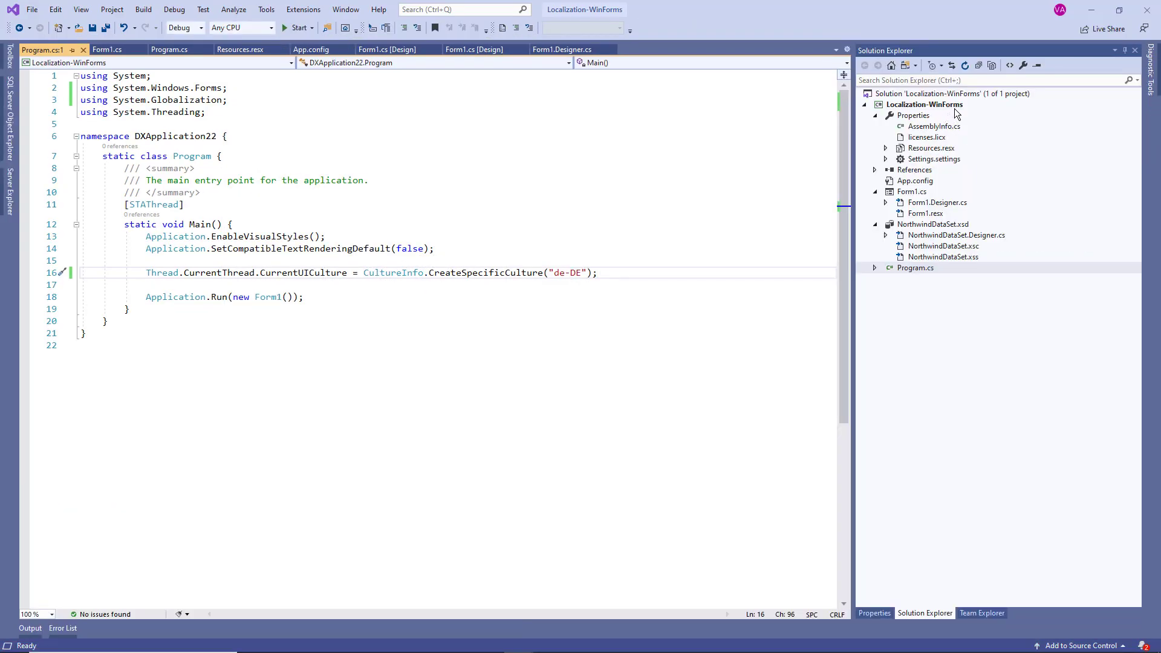
# Open the Localization-WinForms project folder and the Italian resources folder, and go to bin\Debug
pyautogui.rightClick(958, 106)
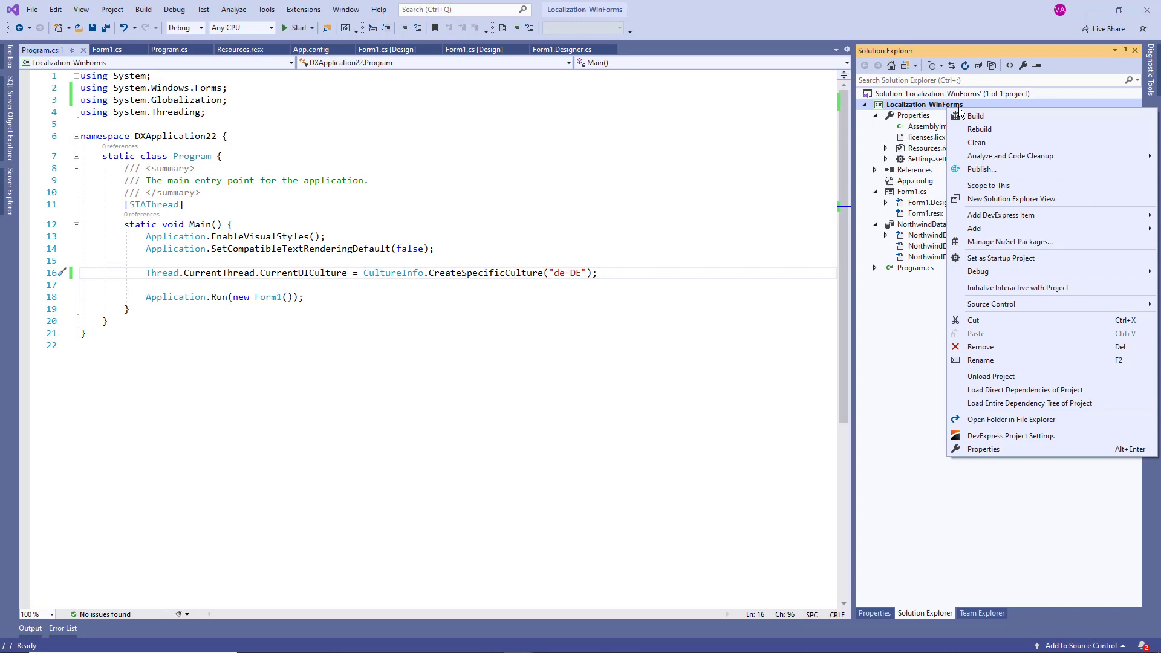
pyautogui.click(1091, 426)
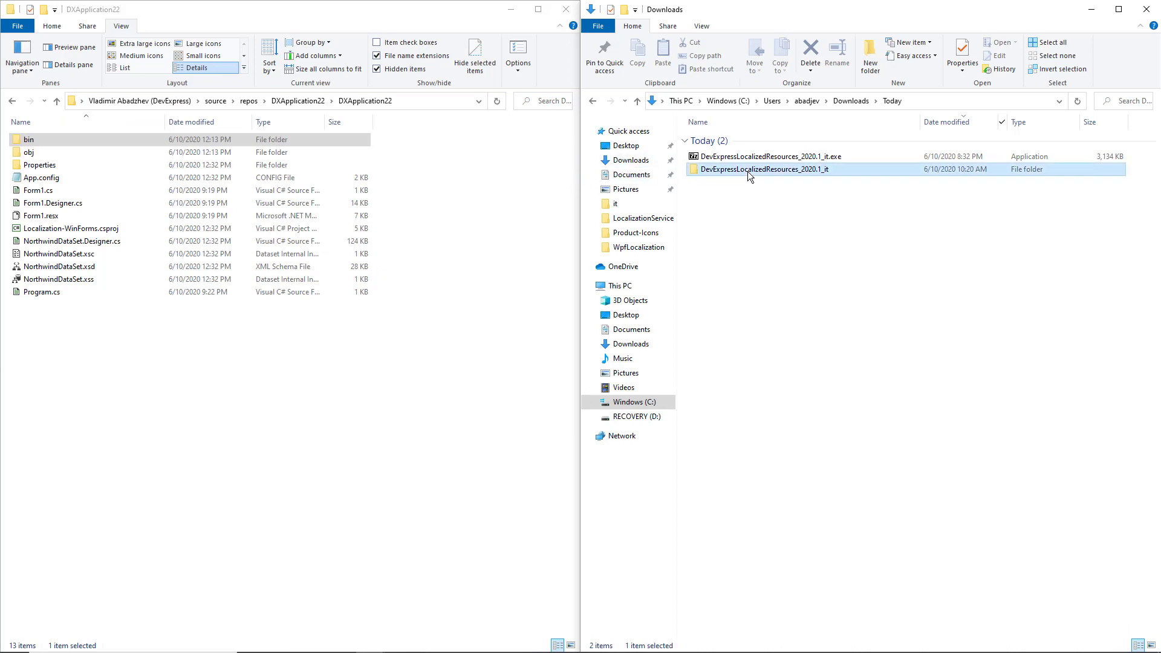
pyautogui.doubleClick(748, 172)
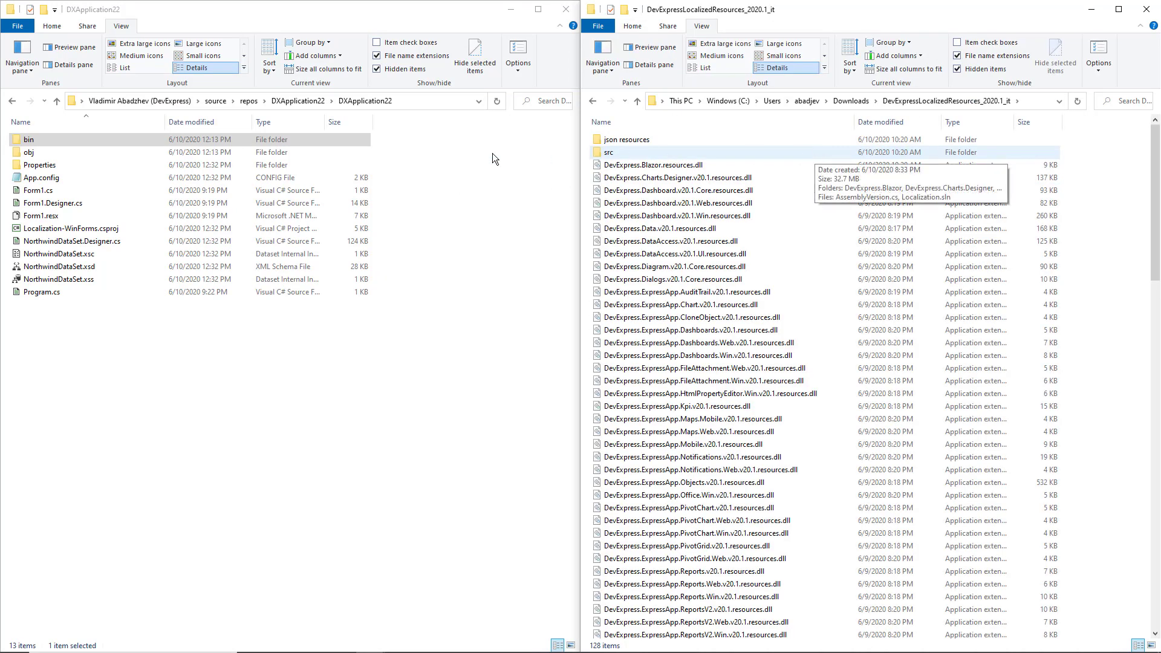
pyautogui.doubleClick(167, 139)
pyautogui.doubleClick(167, 139)
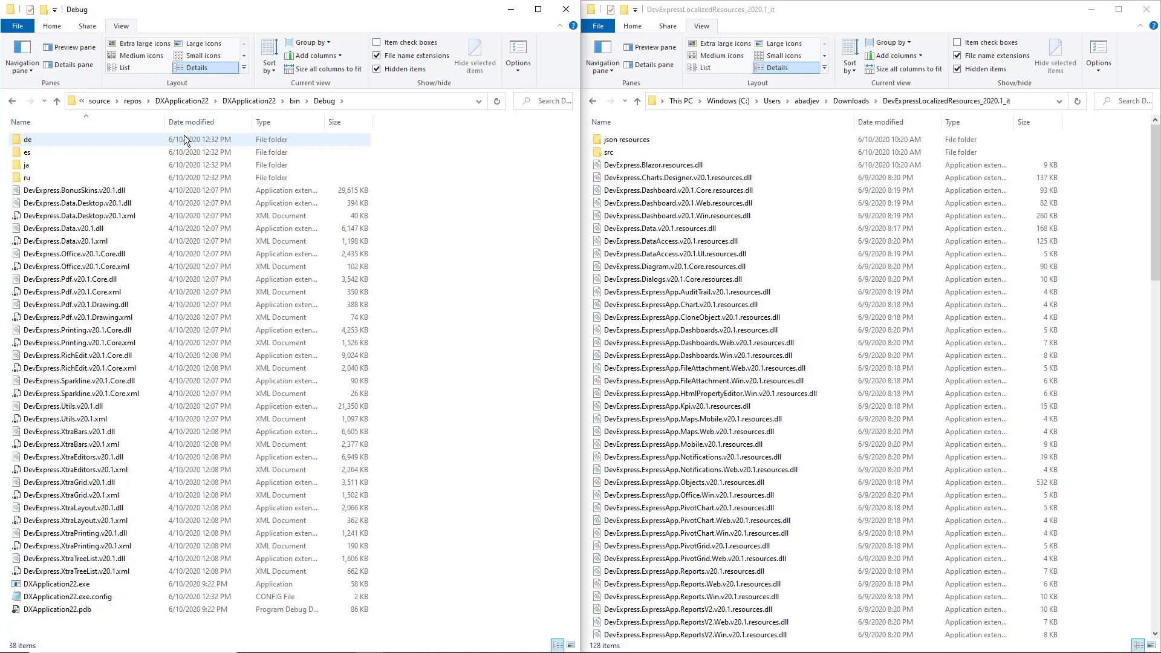
# Create bin\Debug\it, copy DevExpress.XtraGrid.v20.1.resources.dll into it, and change de-DE to it-IT
pyautogui.hotkey('ctrl', 'shift', 'n')
pyautogui.write('it')
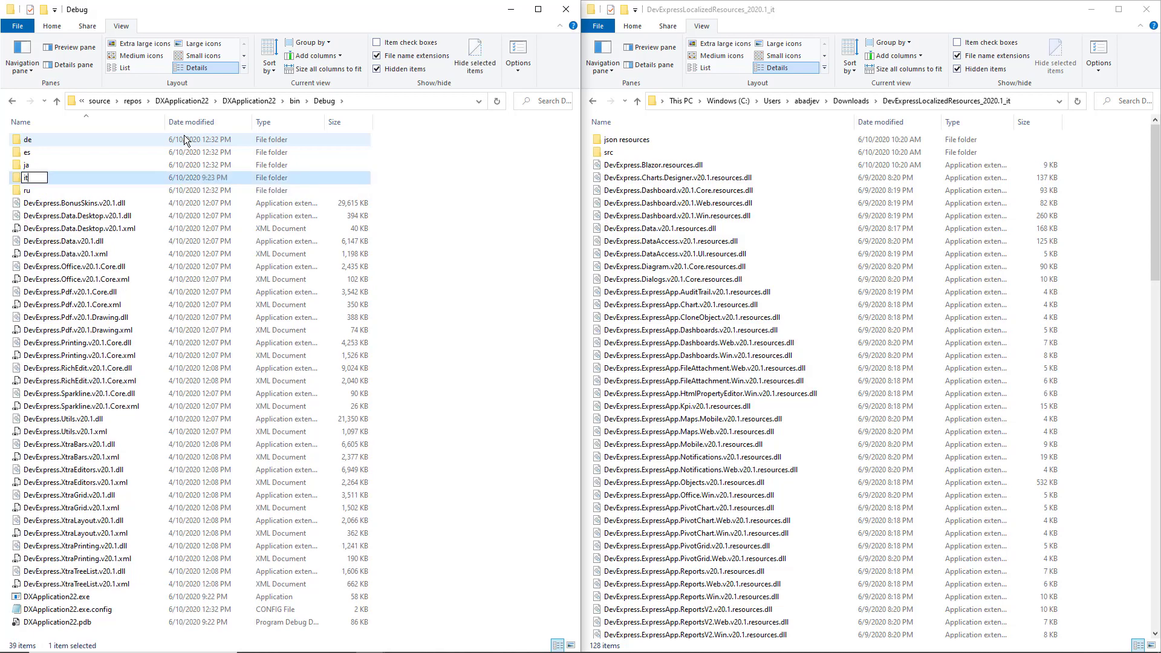
pyautogui.press('Return')
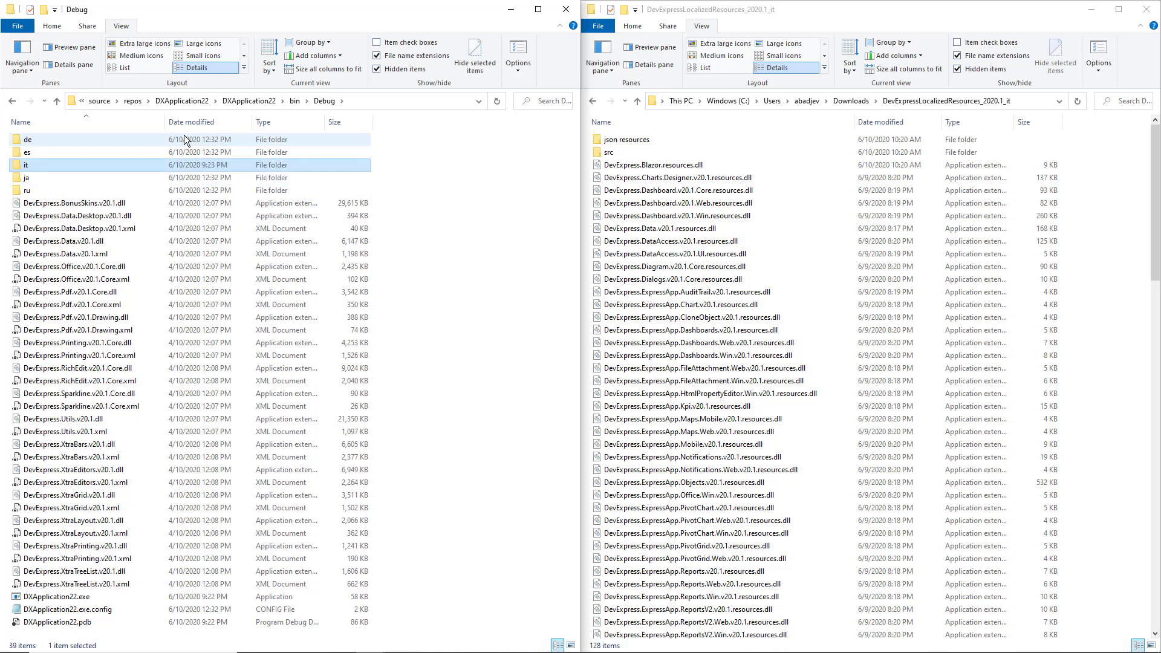
pyautogui.press('Return')
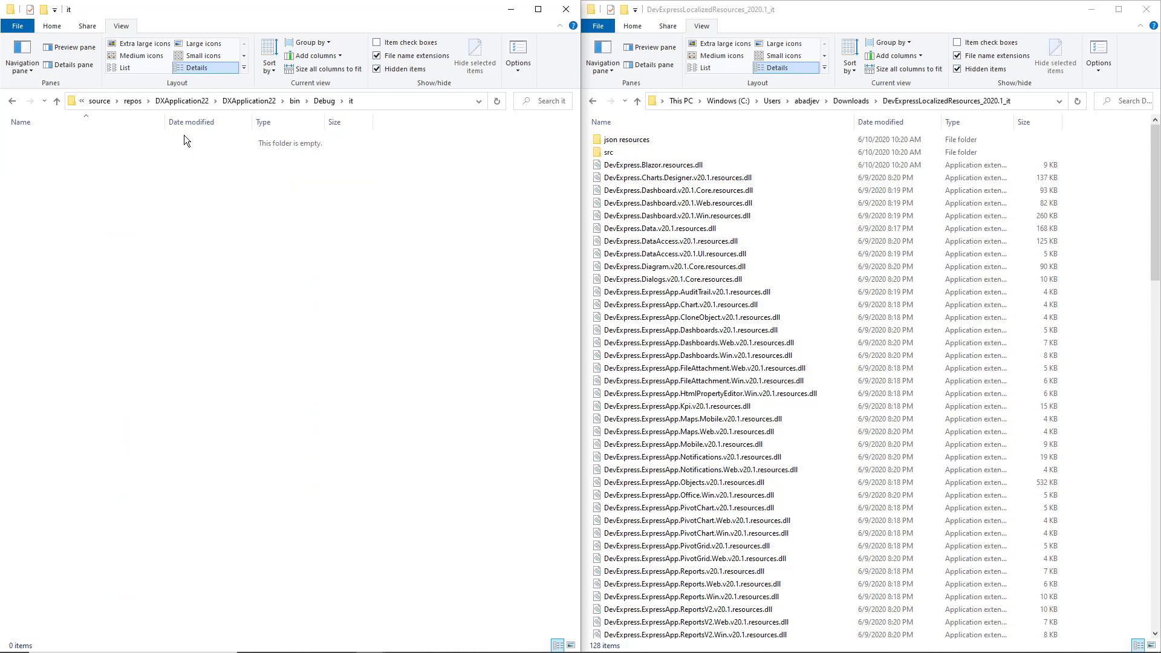
pyautogui.scroll(-20, 686, 296)
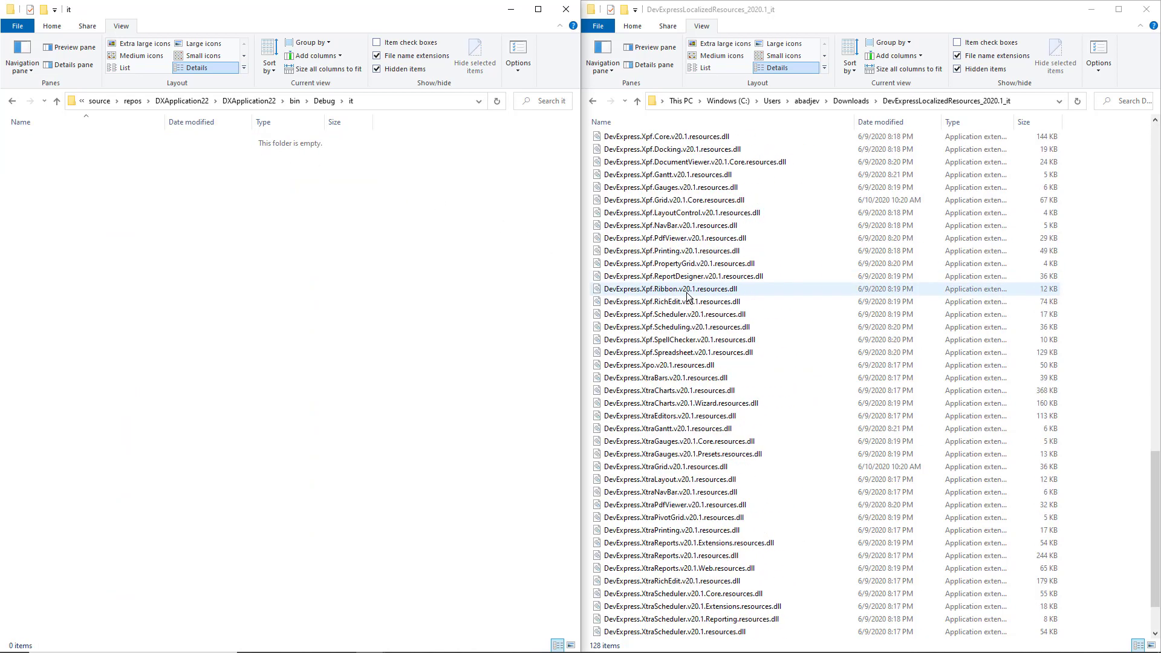
pyautogui.click(677, 468)
pyautogui.moveTo(678, 472); pyautogui.dragTo(78, 197)
pyautogui.click(117, 206)
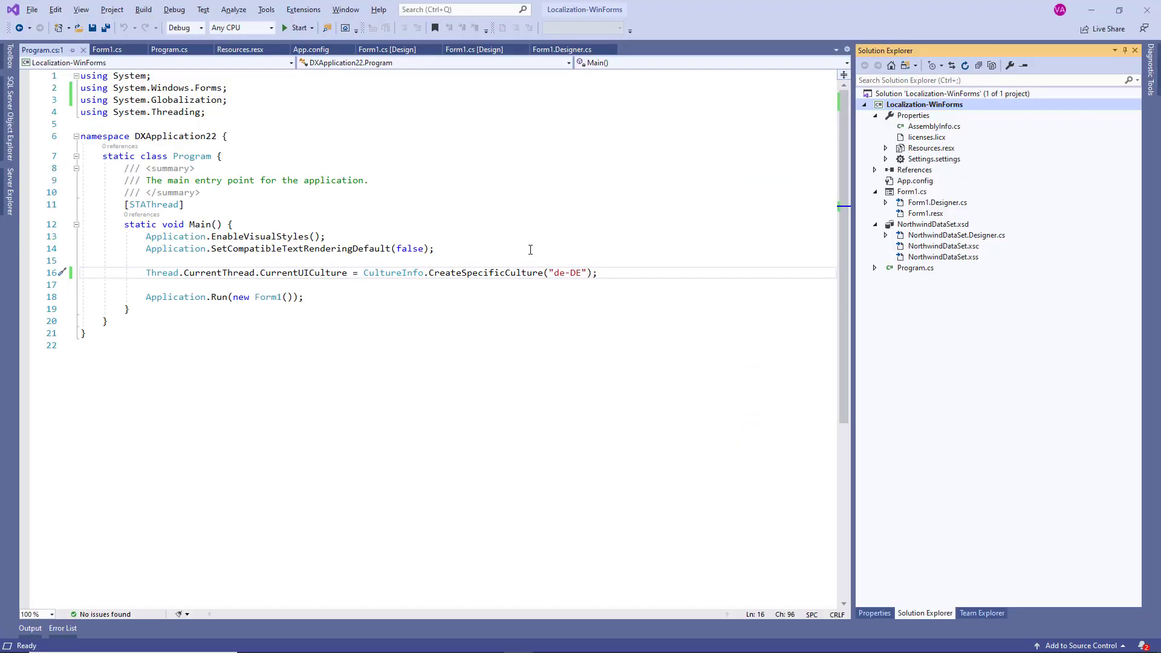
pyautogui.moveTo(553, 273); pyautogui.dragTo(582, 266)
pyautogui.write('it-IT')
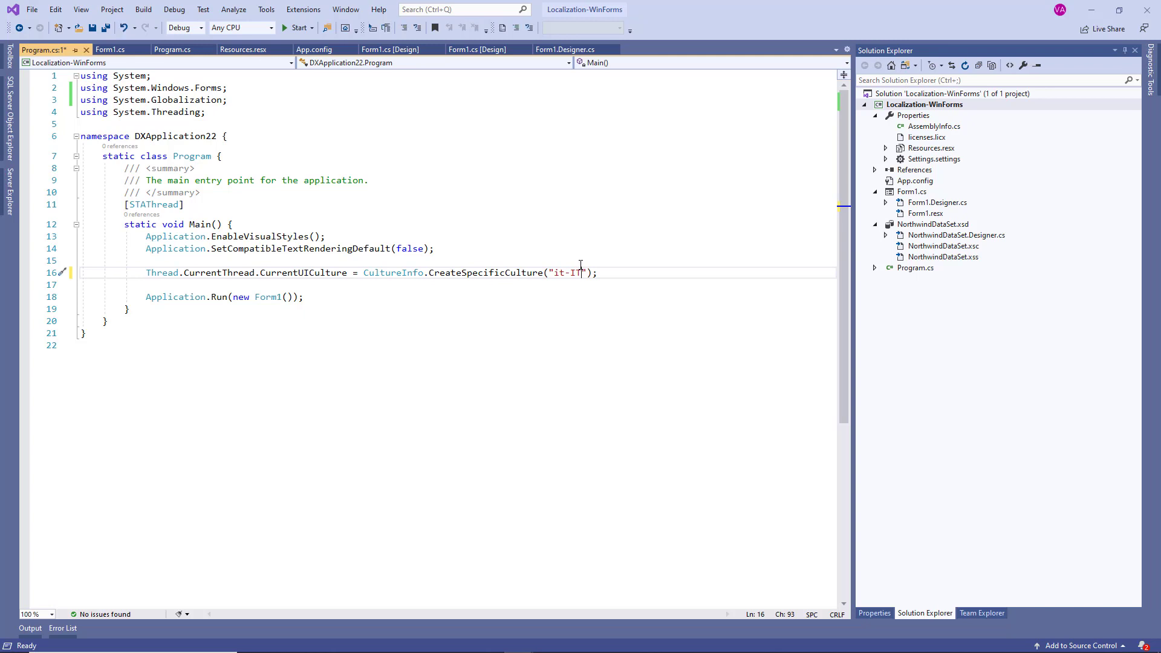
# Build and run the WinForms sample so its grid shows Italian text
pyautogui.click(297, 30)
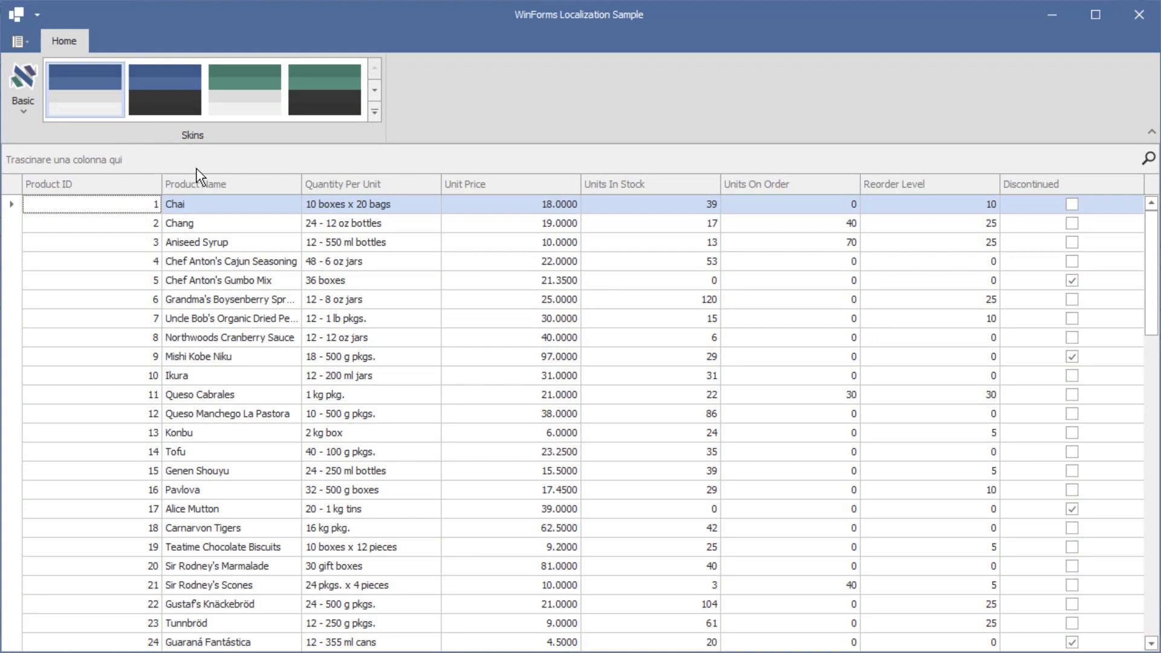
# Check the Product Name column menu for Italian text, then dismiss it
pyautogui.rightClick(271, 190)
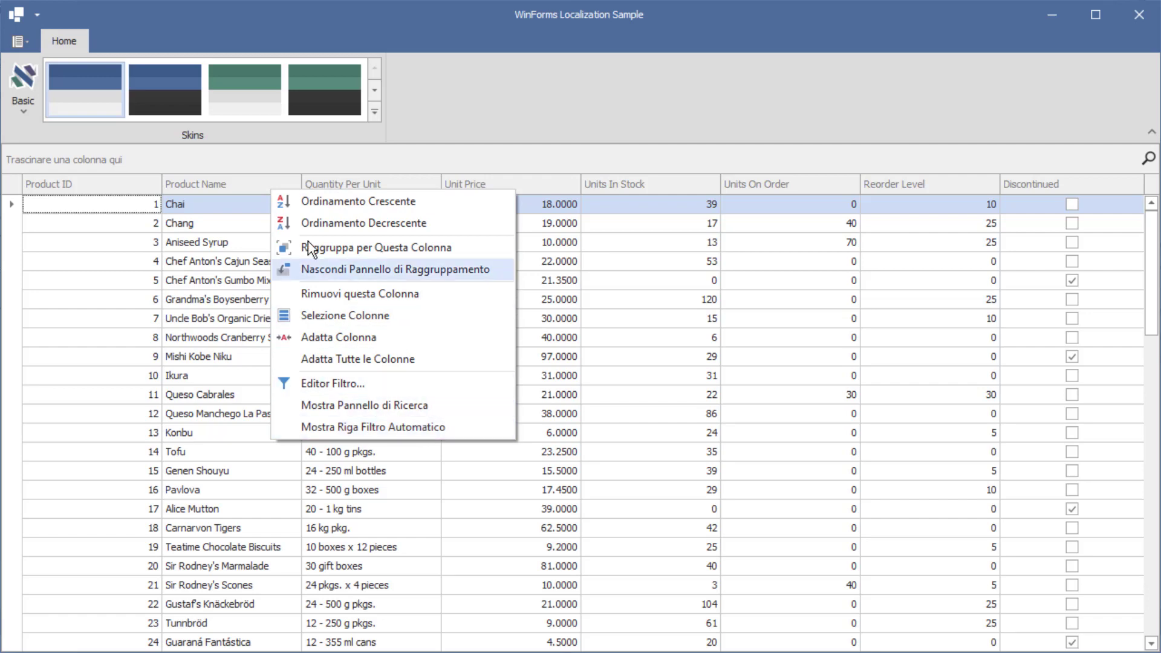
pyautogui.click(241, 165)
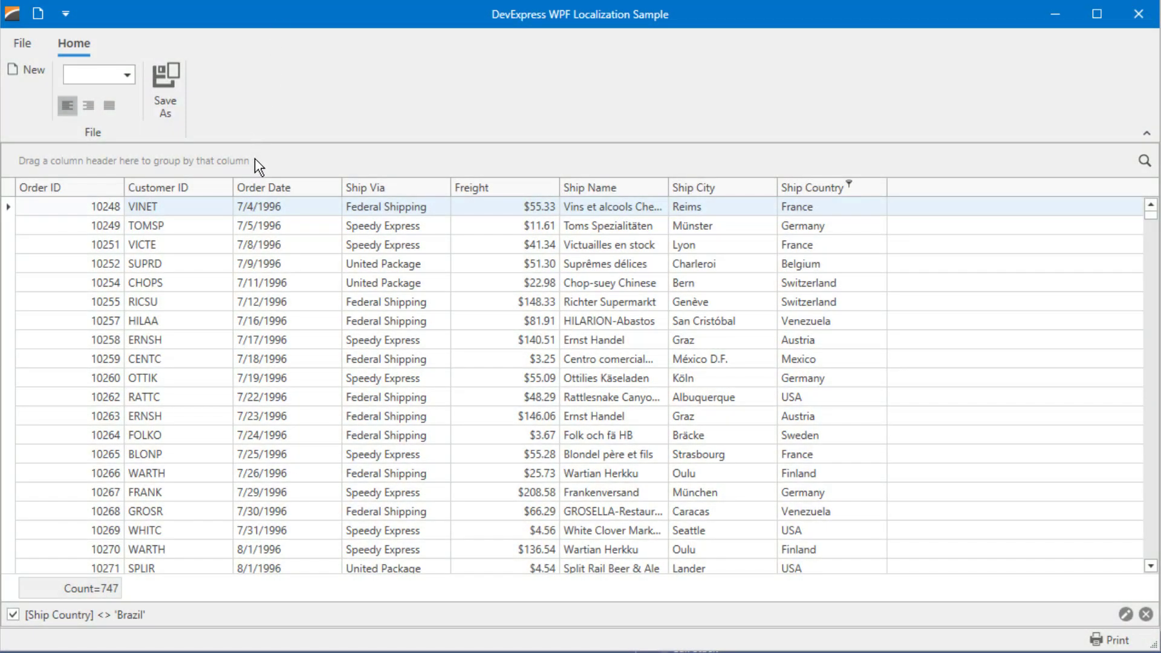
# Check the WPF sample's English column menu, then open the Localization-Wpf project folder in File Explorer
pyautogui.rightClick(218, 193)
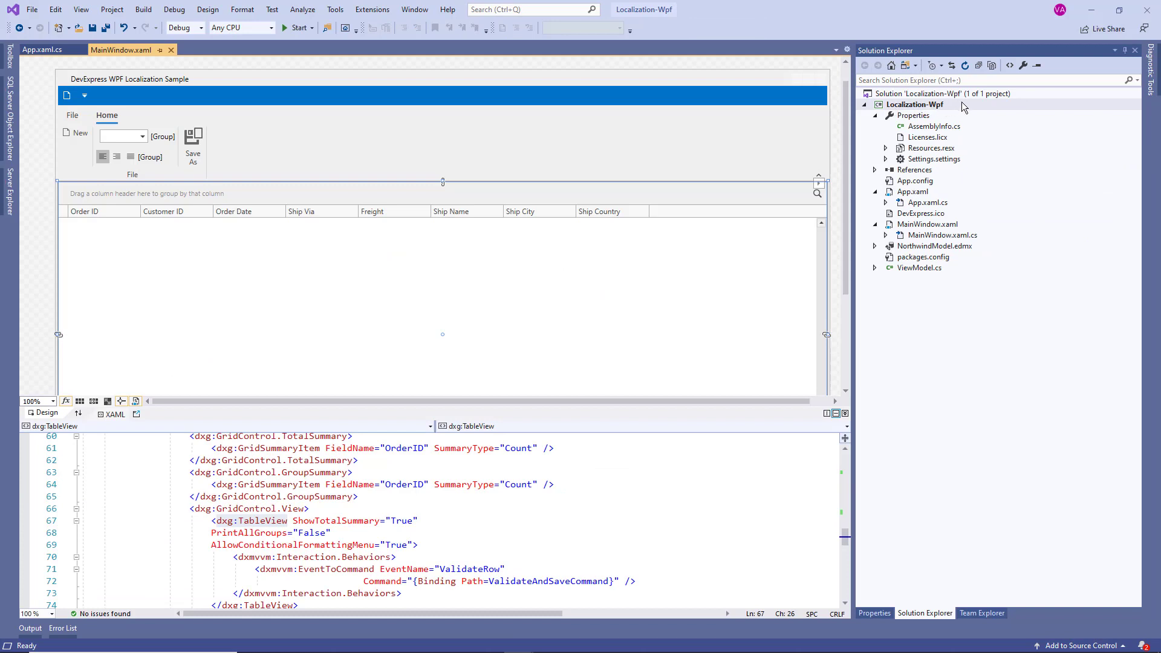
pyautogui.rightClick(972, 108)
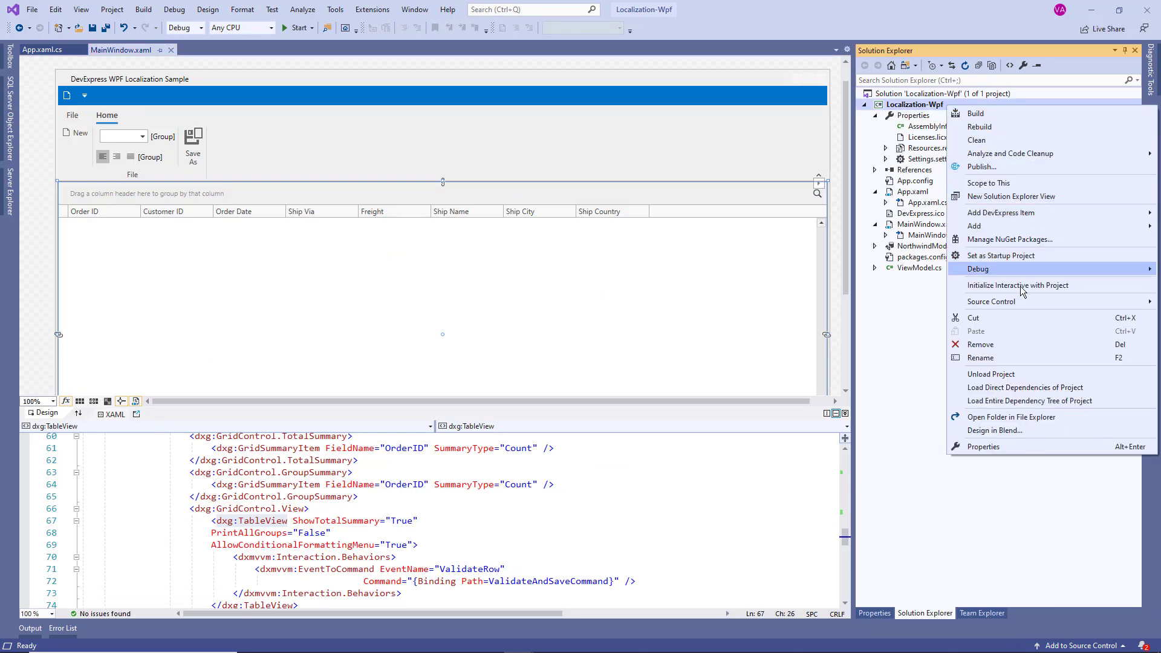
pyautogui.click(1067, 418)
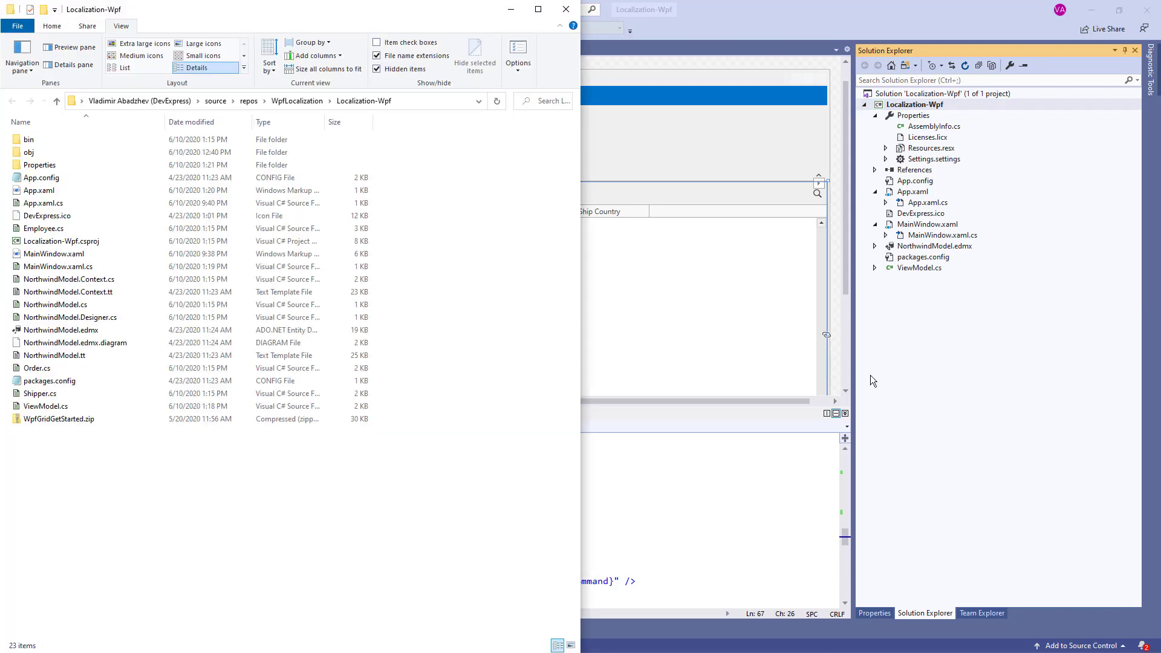
# Review the six German DLLs in bin\Debug\de, then open App.xaml.cs
pyautogui.doubleClick(86, 140)
pyautogui.doubleClick(86, 140)
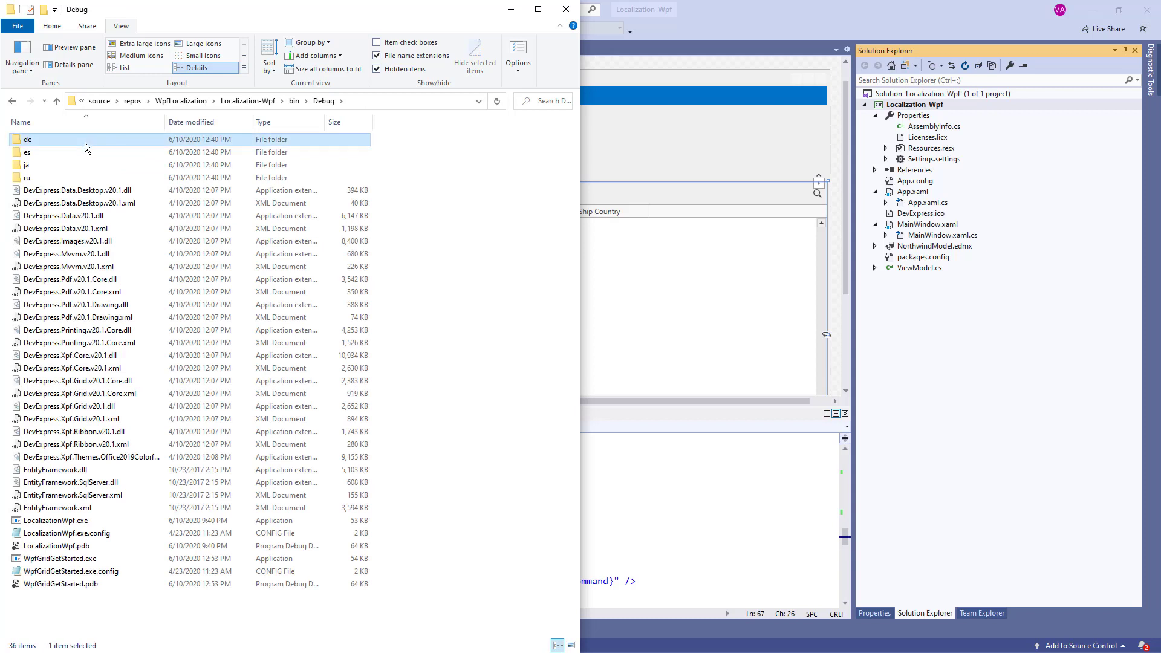
pyautogui.click(65, 178)
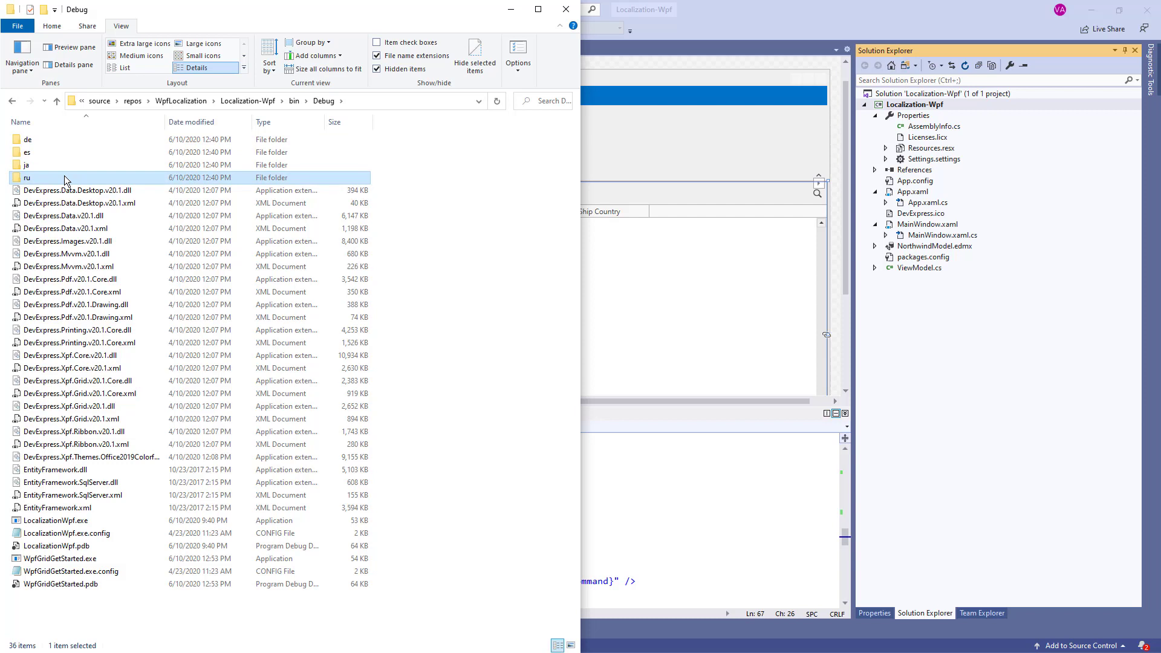
pyautogui.doubleClick(69, 140)
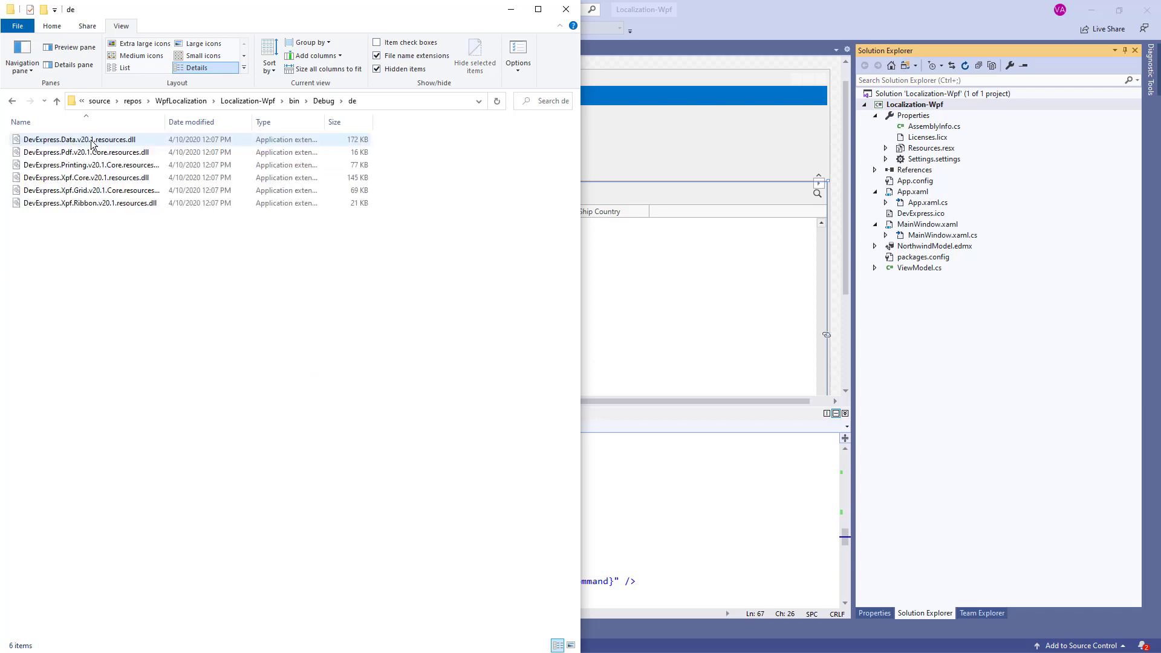
pyautogui.doubleClick(168, 122)
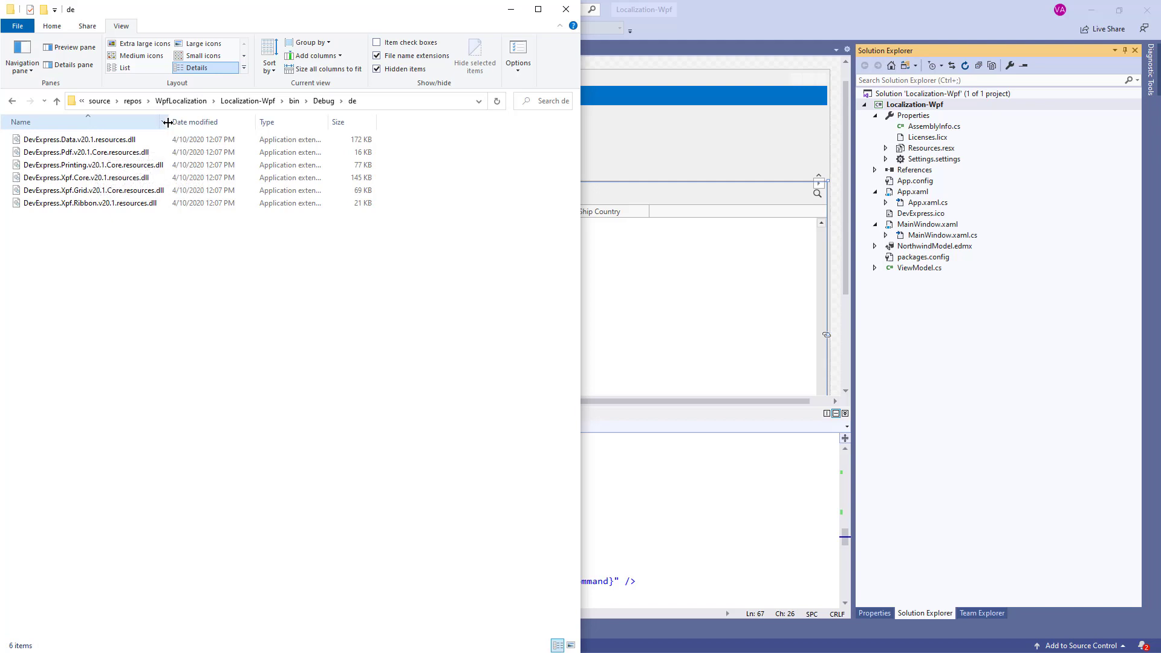
pyautogui.click(139, 193)
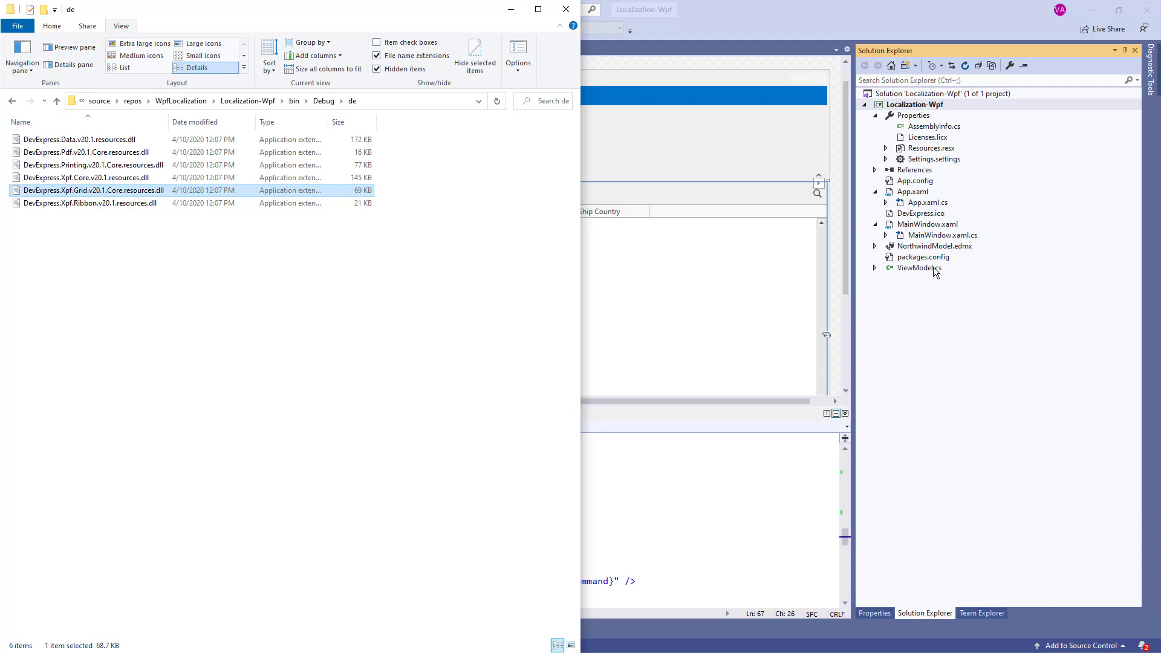
pyautogui.doubleClick(937, 204)
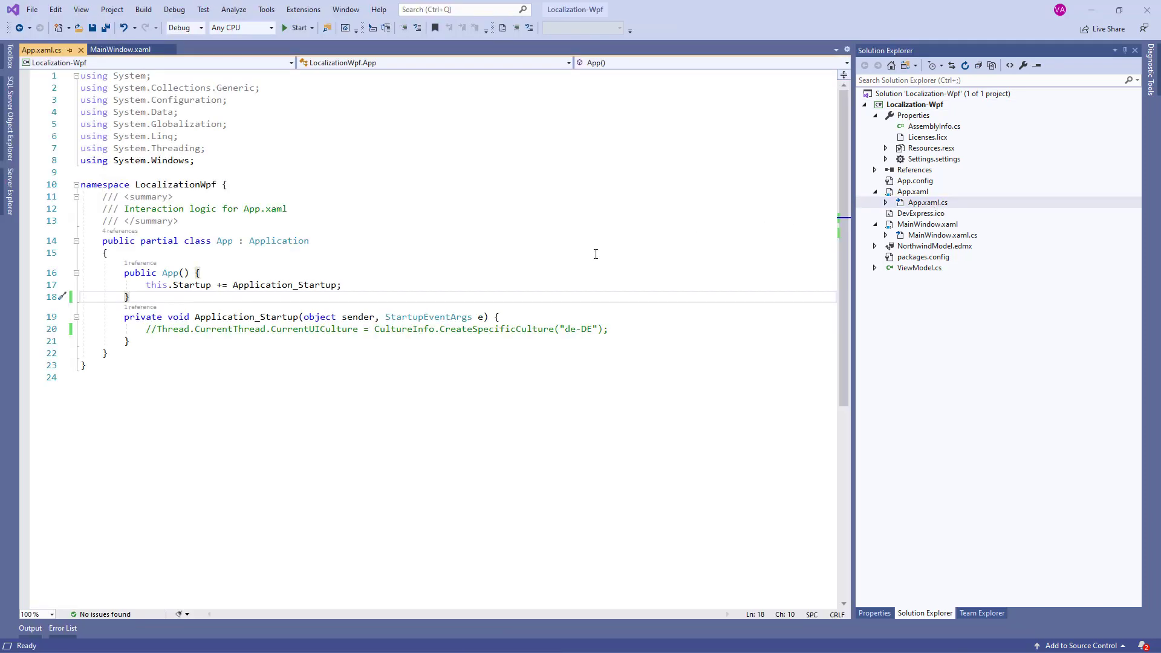
# Uncomment the CurrentUICulture line in Application_Startup and select its "de-DE" string
pyautogui.doubleClick(200, 288)
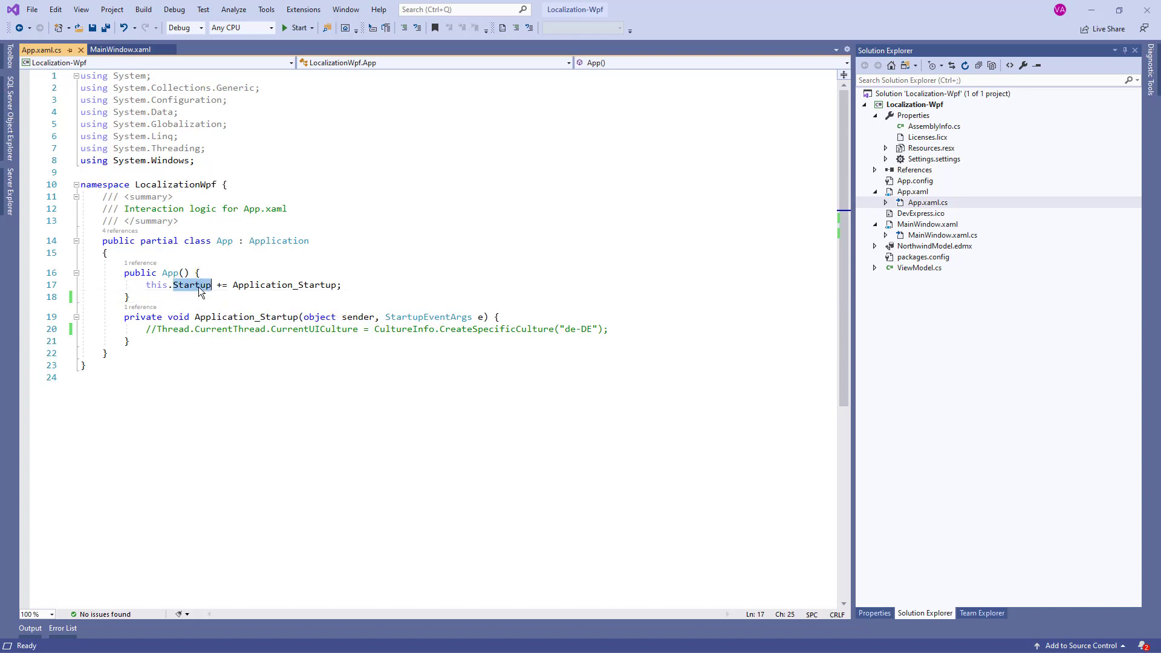
pyautogui.click(159, 329)
pyautogui.press('BackSpace')
pyautogui.press('BackSpace')
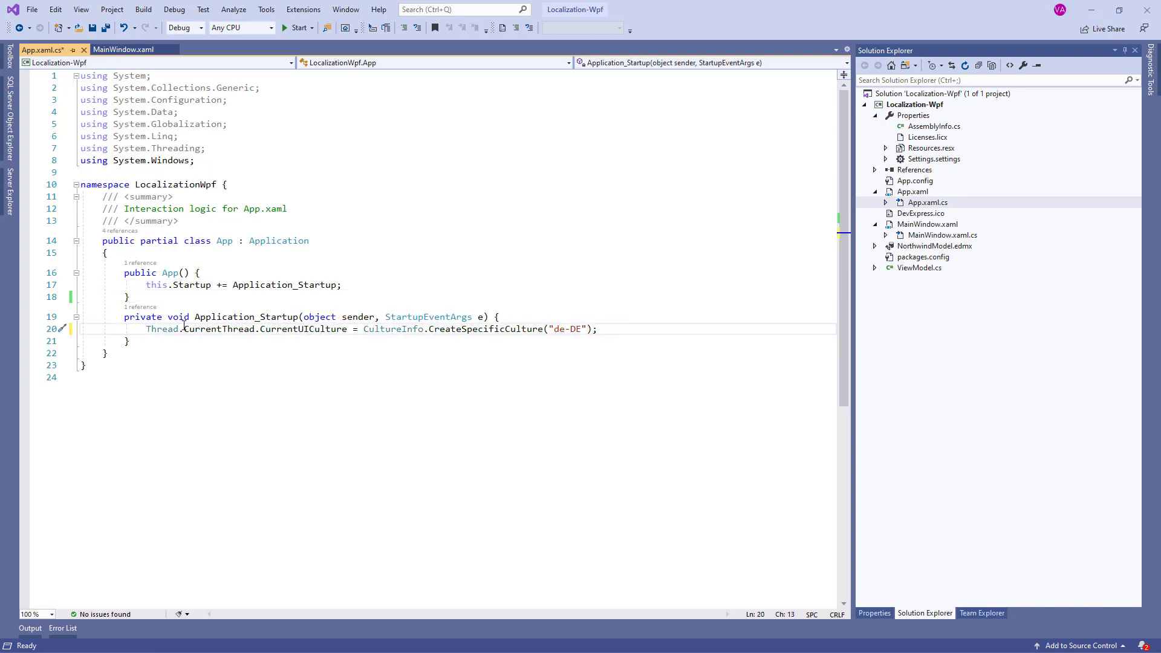
pyautogui.moveTo(574, 328)
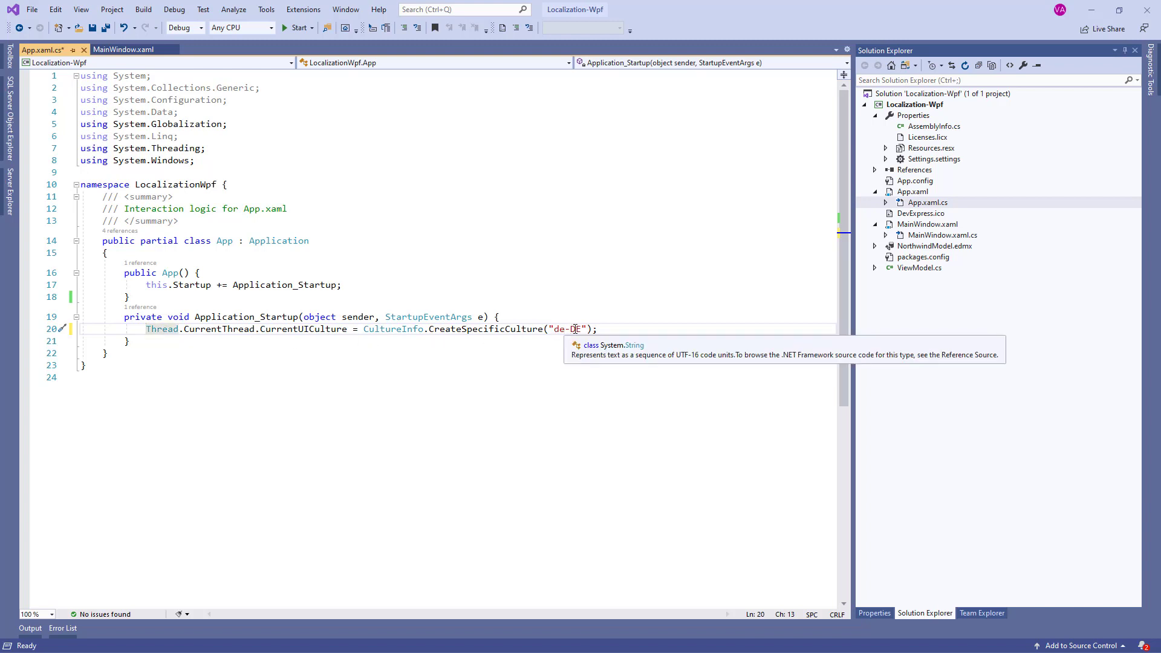
pyautogui.moveTo(582, 328); pyautogui.dragTo(555, 328)
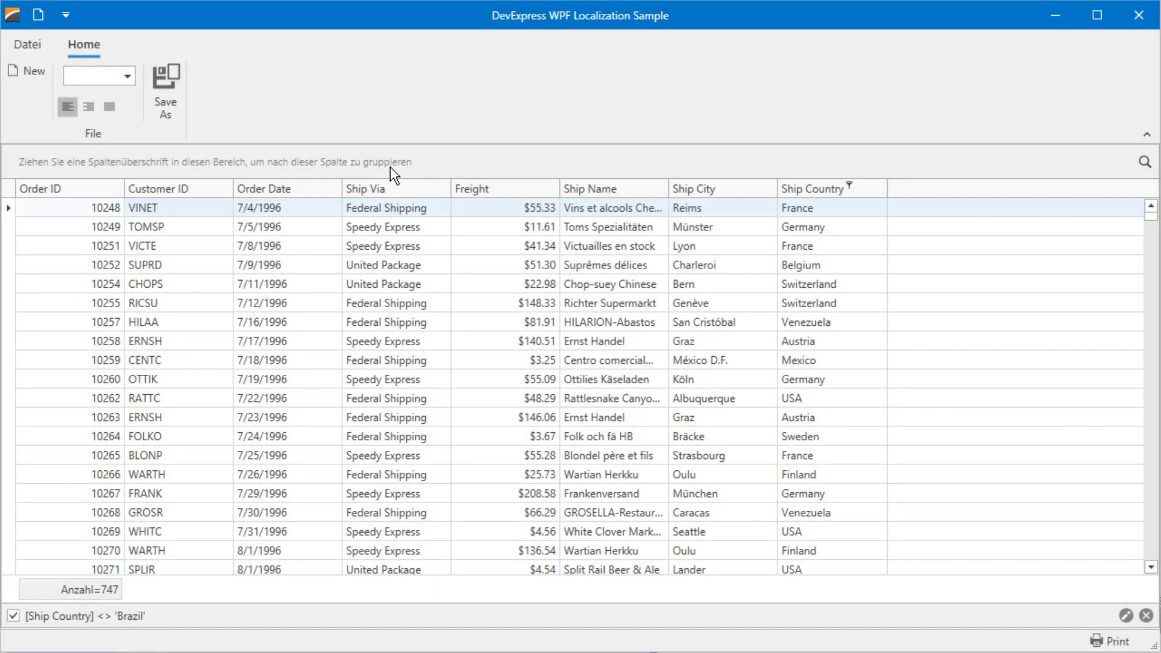
# Confirm the Order Date column menu is in German, then close the WPF sample
pyautogui.rightClick(314, 191)
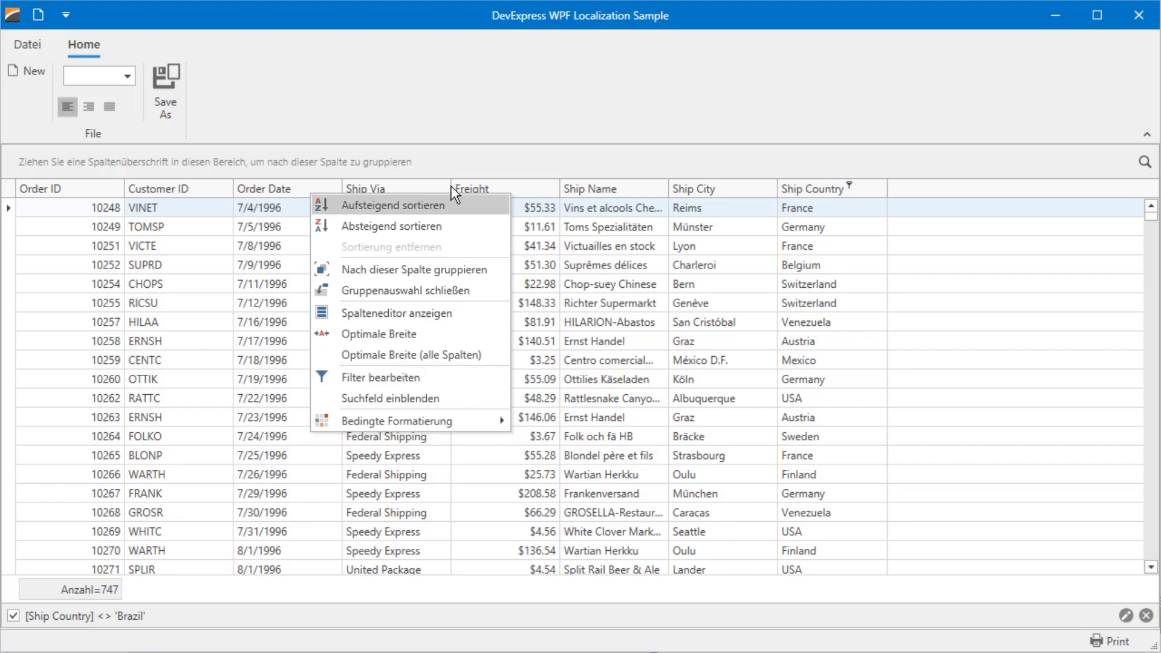
pyautogui.click(451, 94)
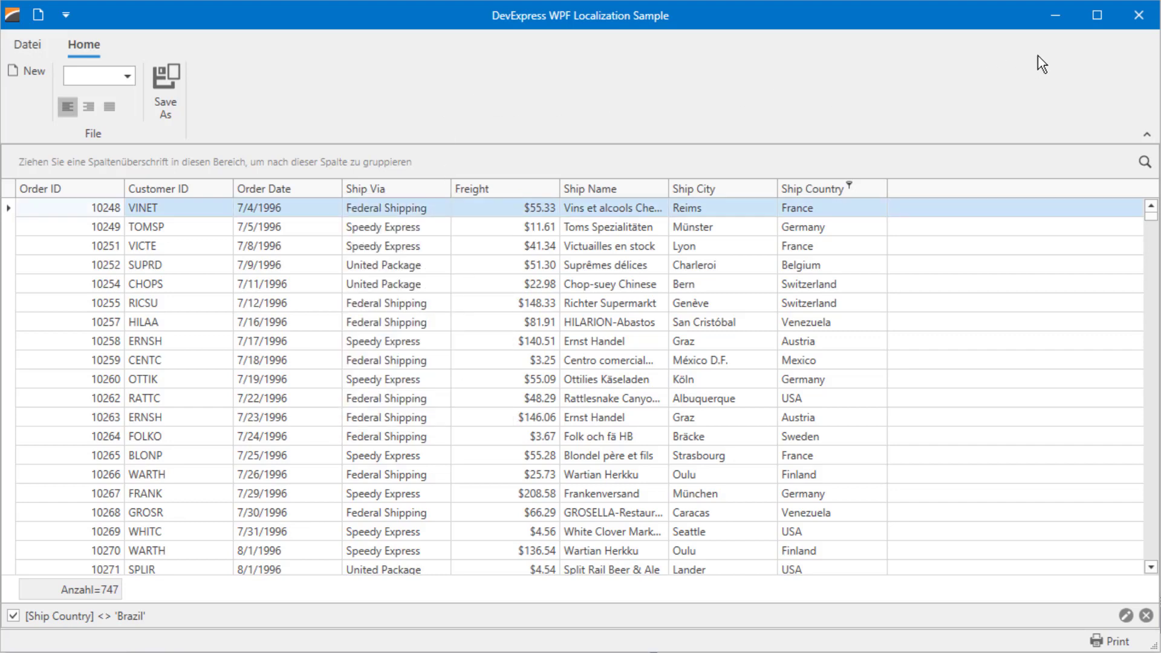
pyautogui.click(1138, 16)
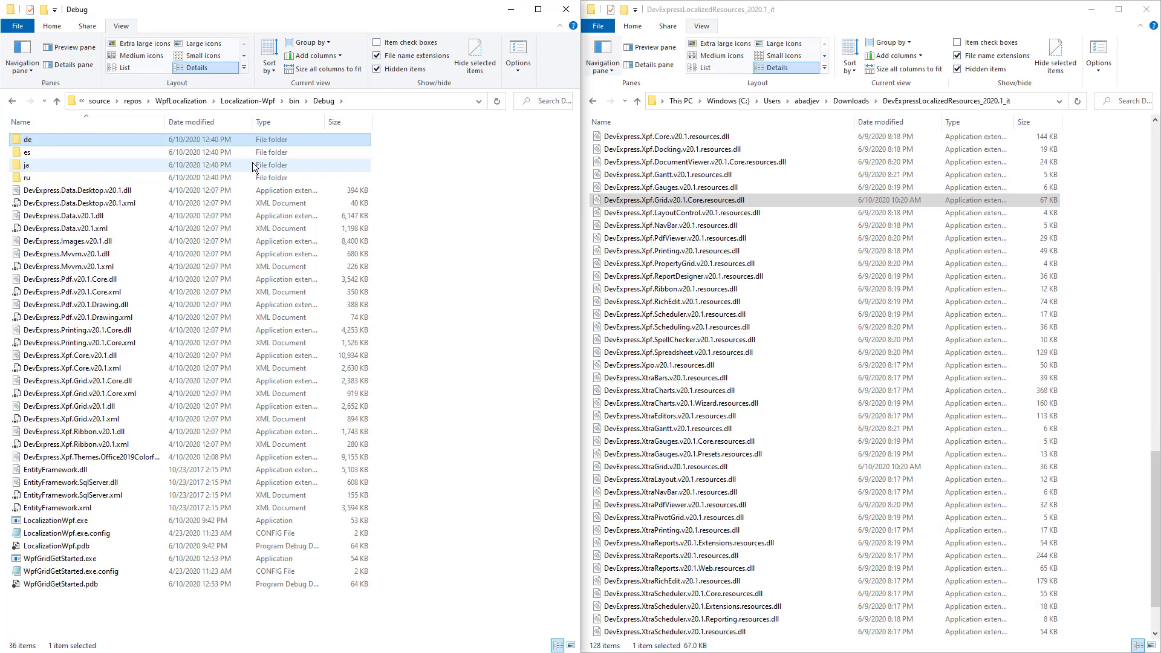
# Create an 'it' folder in the WPF bin\Debug and copy DevExpress.Xpf.Grid.v20.1.Core.resources.dll into it
pyautogui.hotkey('ctrl', 'shift', 'n')
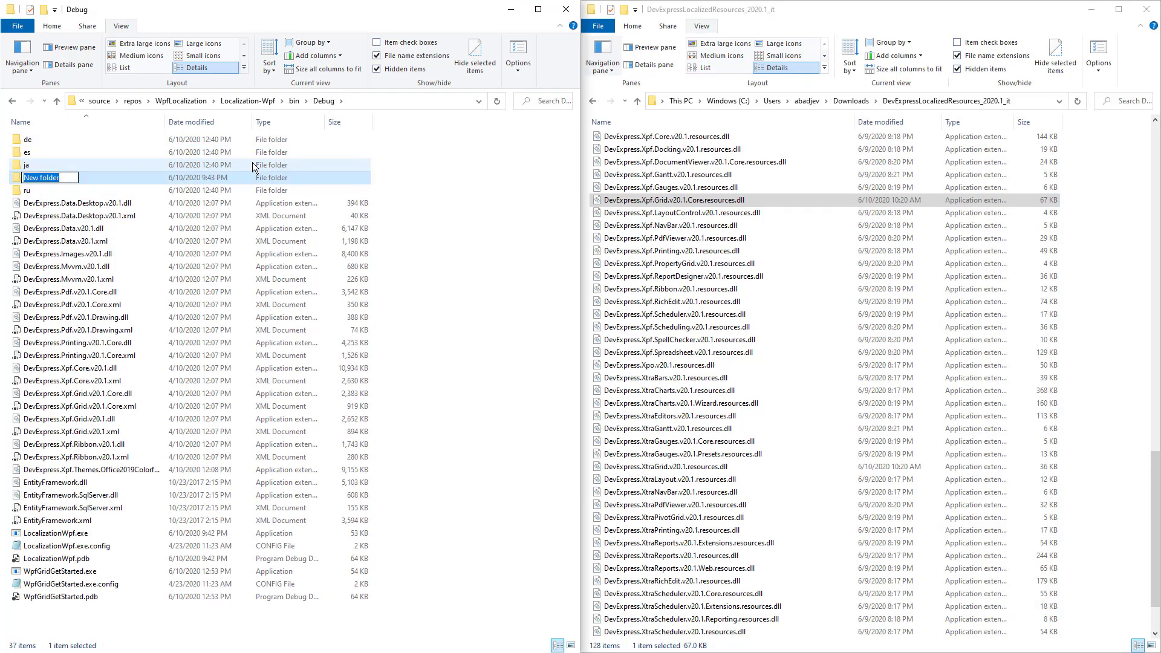
pyautogui.write('it')
pyautogui.press('Return')
pyautogui.press('Return')
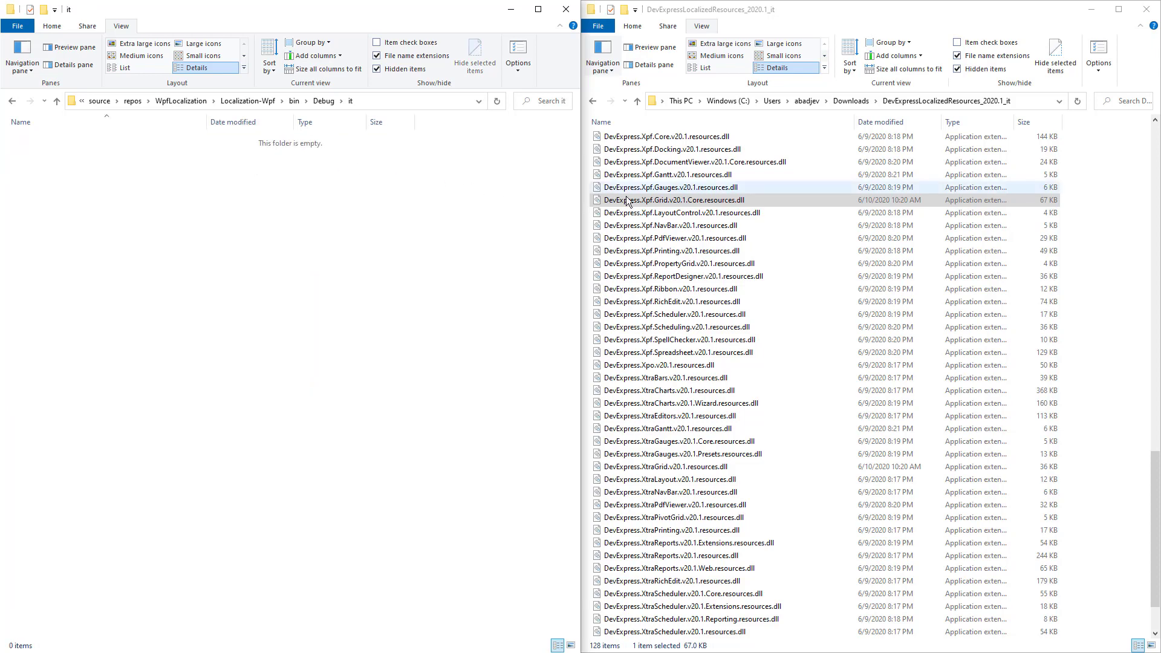
pyautogui.moveTo(676, 201); pyautogui.dragTo(138, 171)
pyautogui.click(212, 180)
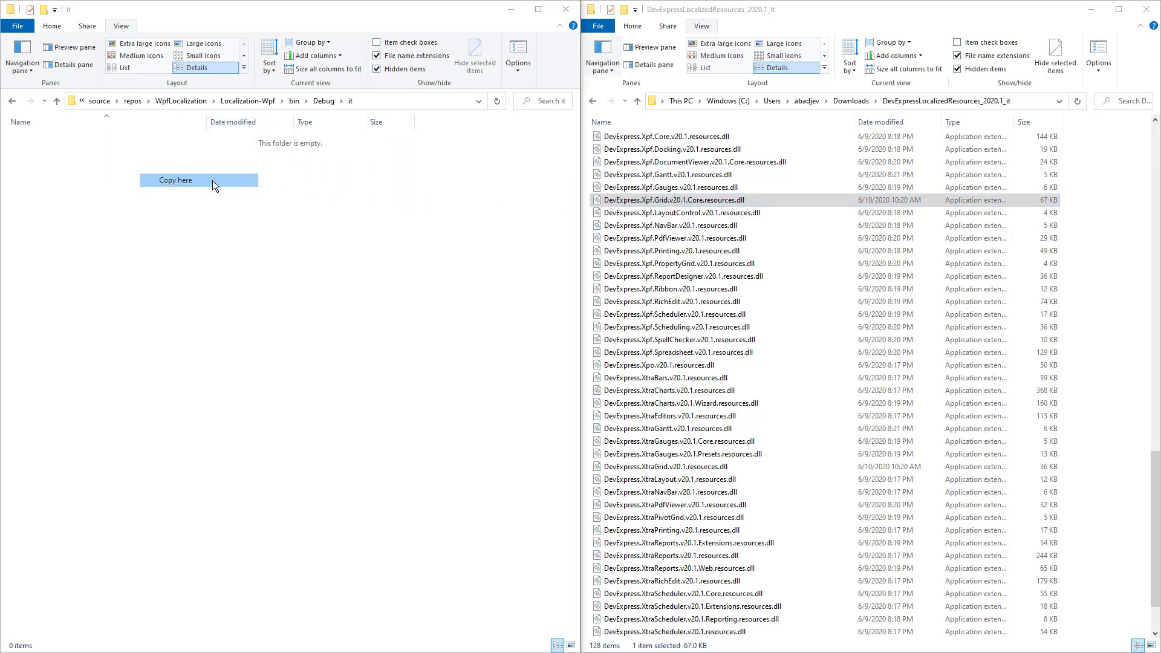
# Set the WPF culture to it-IT, run the sample, and check its Italian column menu
pyautogui.hotkey('alt', 'Tab')
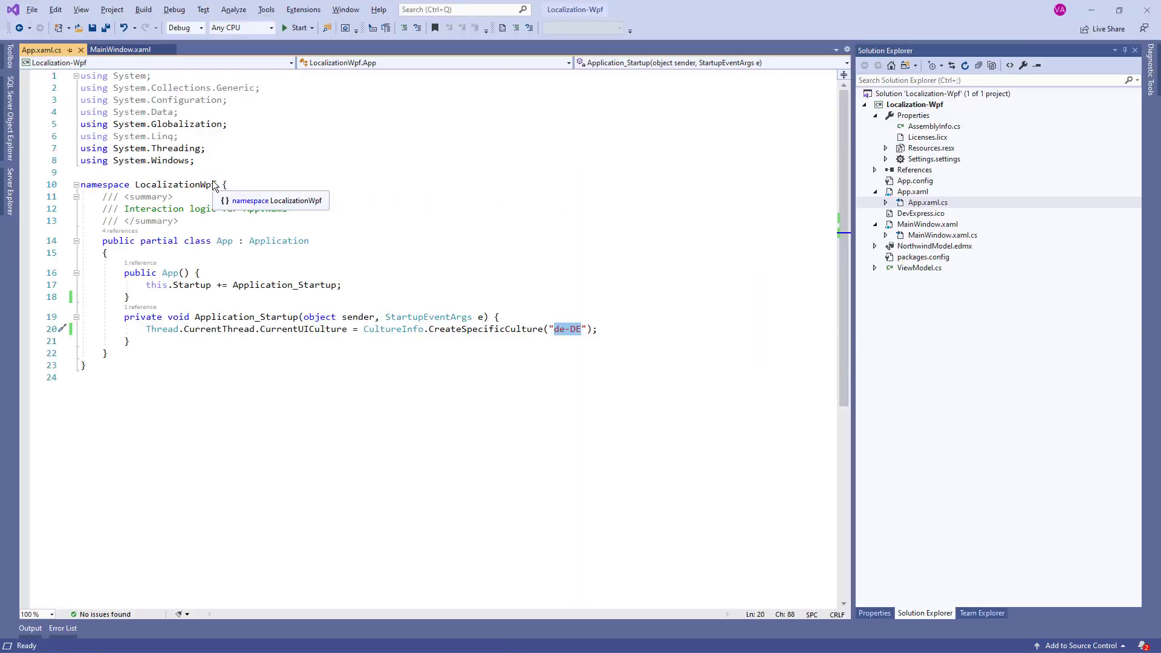
pyautogui.write('it-IT')
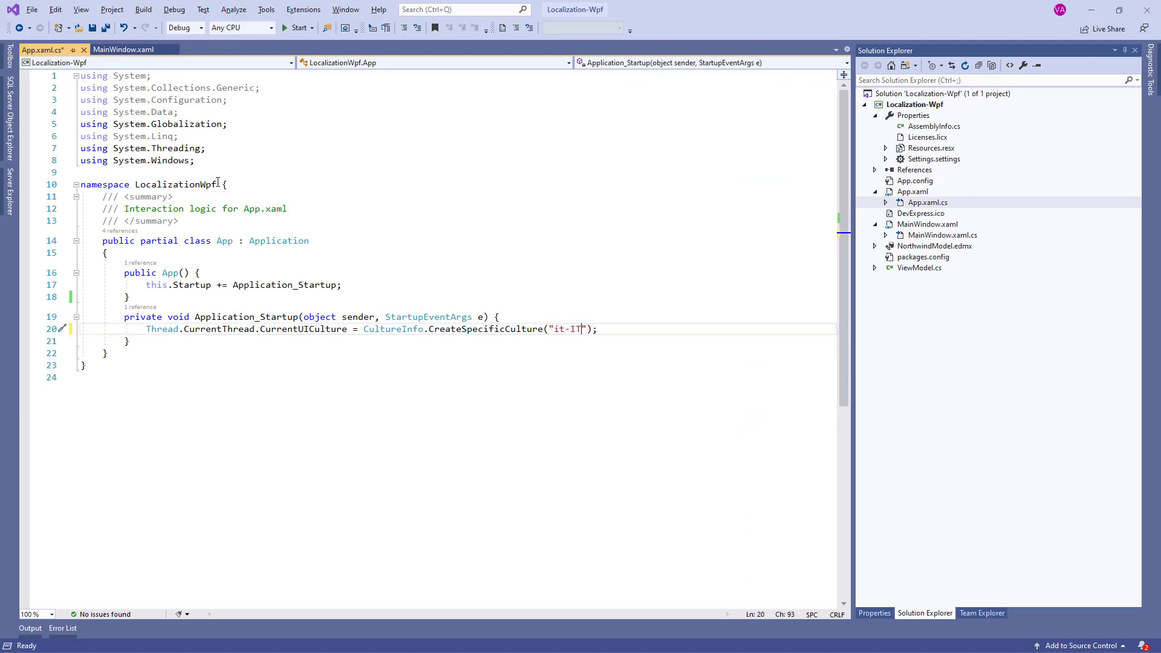
pyautogui.click(292, 30)
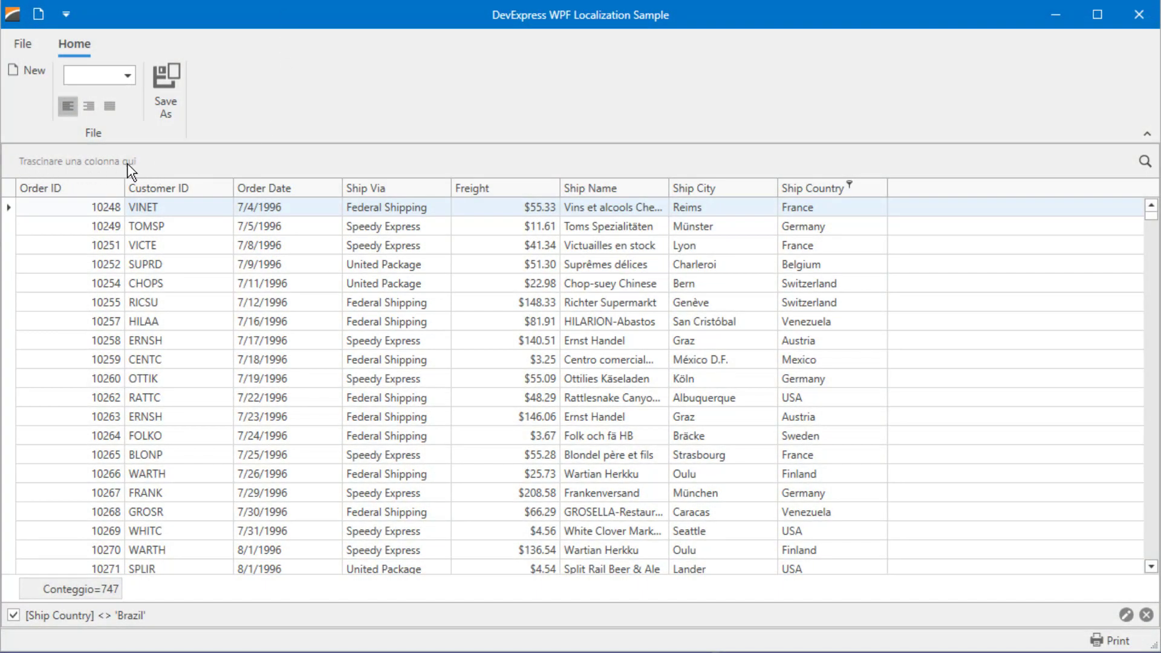
pyautogui.rightClick(216, 190)
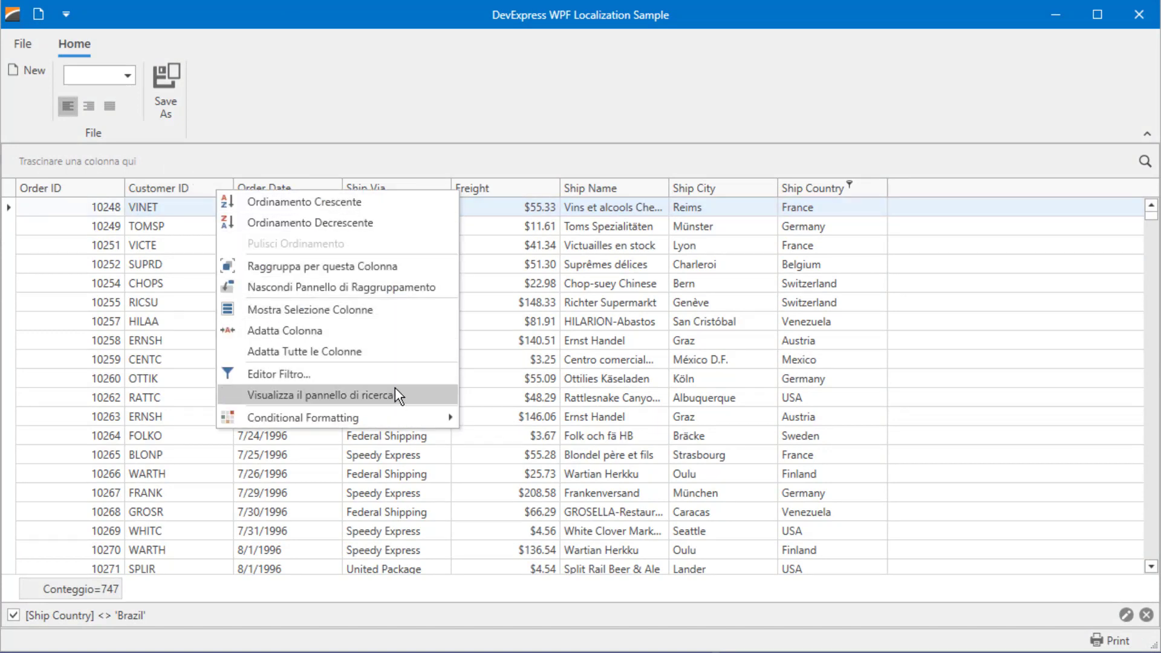
pyautogui.click(391, 120)
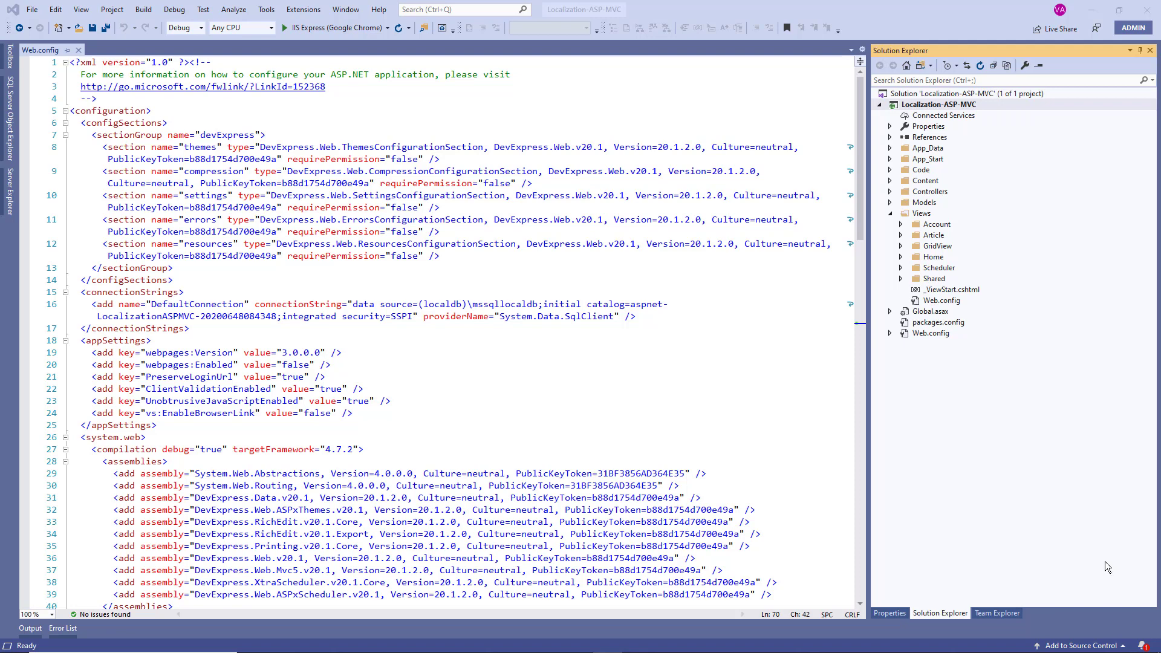
# Run the MVC app to check its English GridView, then open the Localization-ASP-MVC folder in File Explorer
pyautogui.click(354, 30)
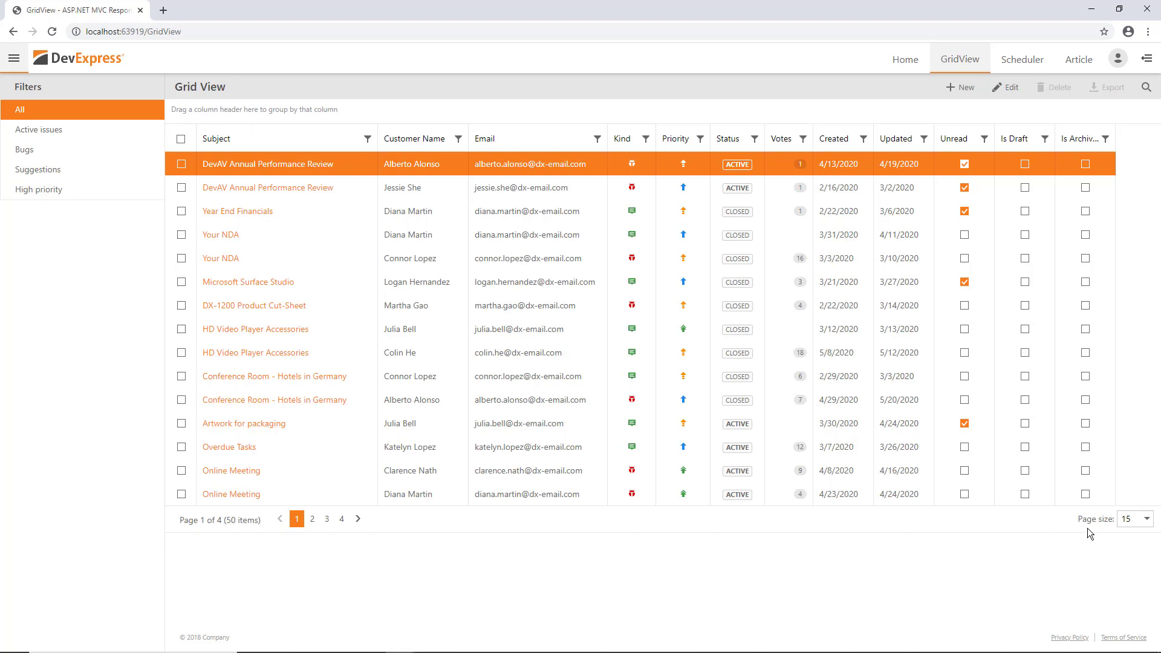
pyautogui.click(1147, 8)
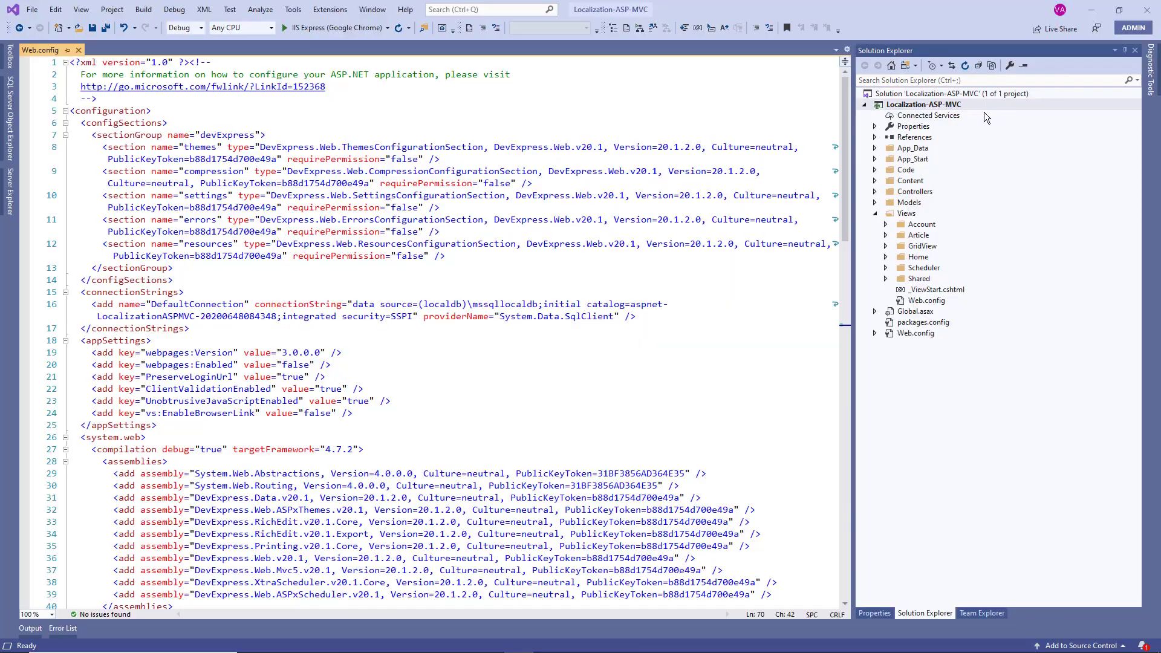
pyautogui.rightClick(946, 107)
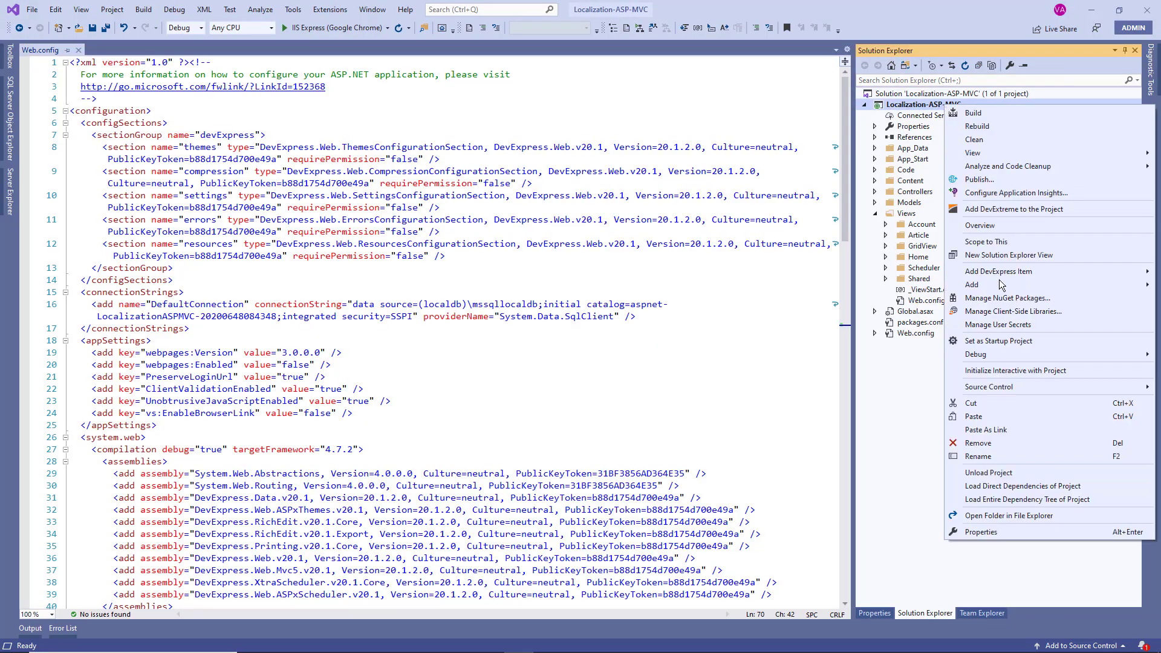
pyautogui.click(1041, 515)
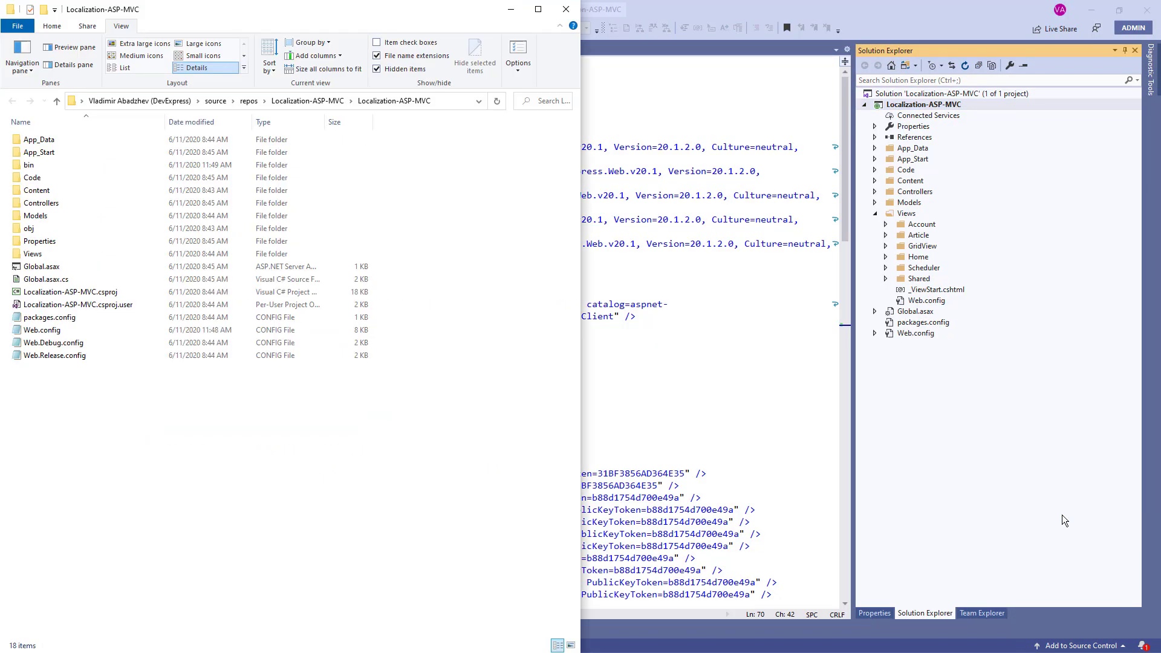
# Browse to bin\de, autofit the Name column, and select DevExpress.Web.v20.1.resources.dll
pyautogui.doubleClick(41, 167)
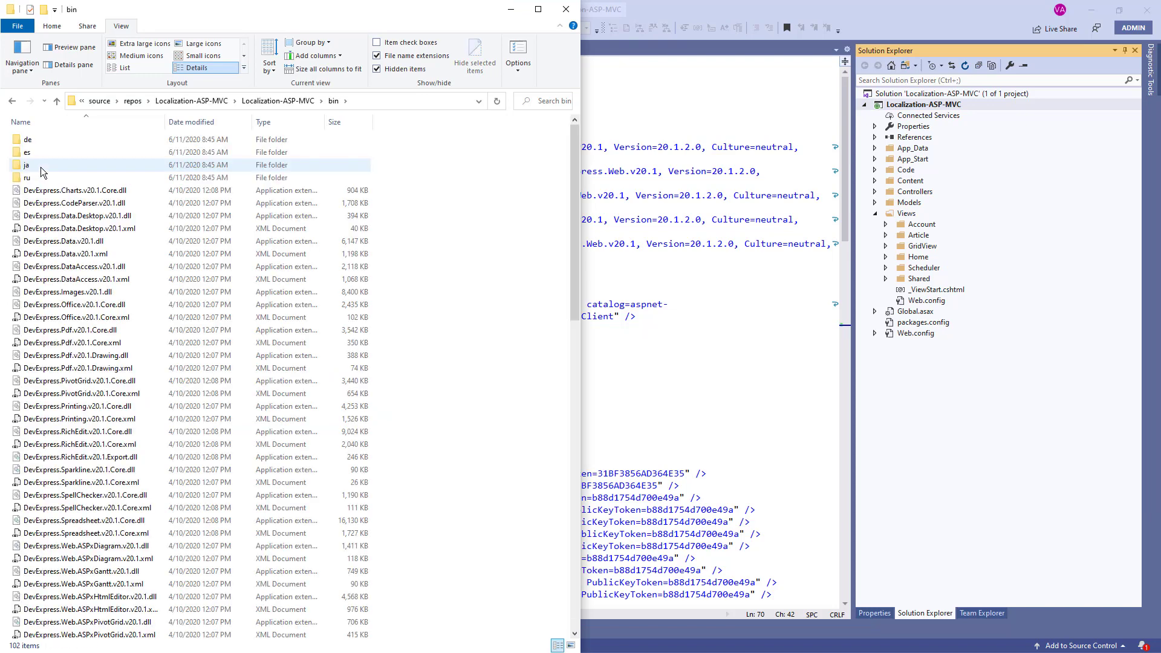
pyautogui.click(31, 141)
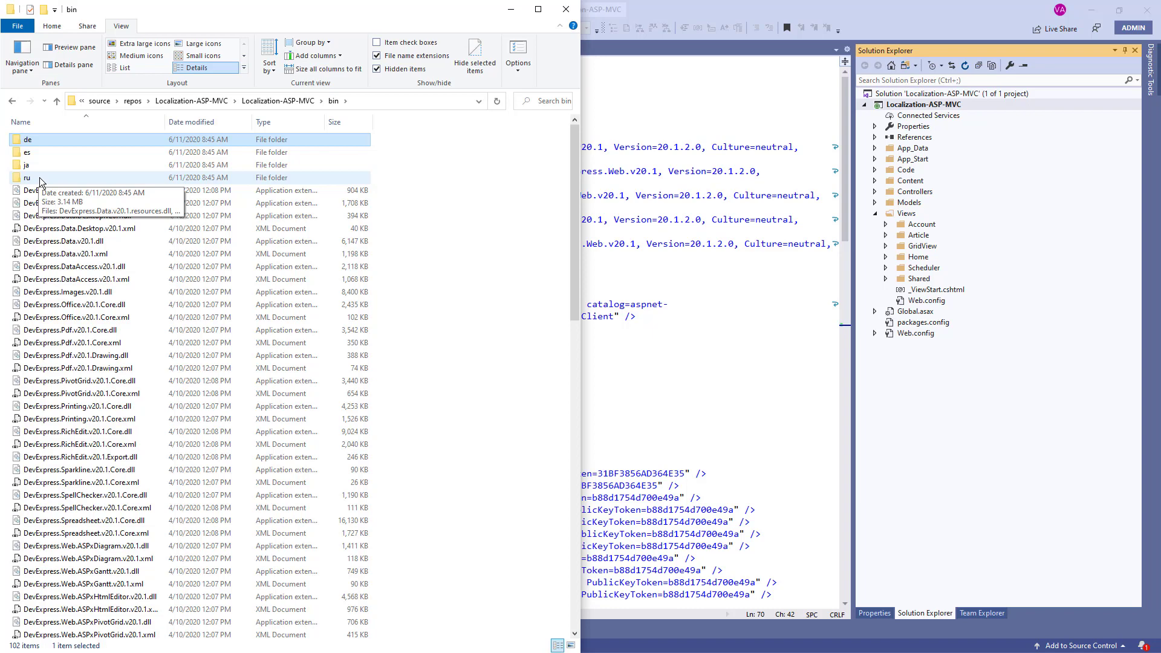
pyautogui.doubleClick(52, 143)
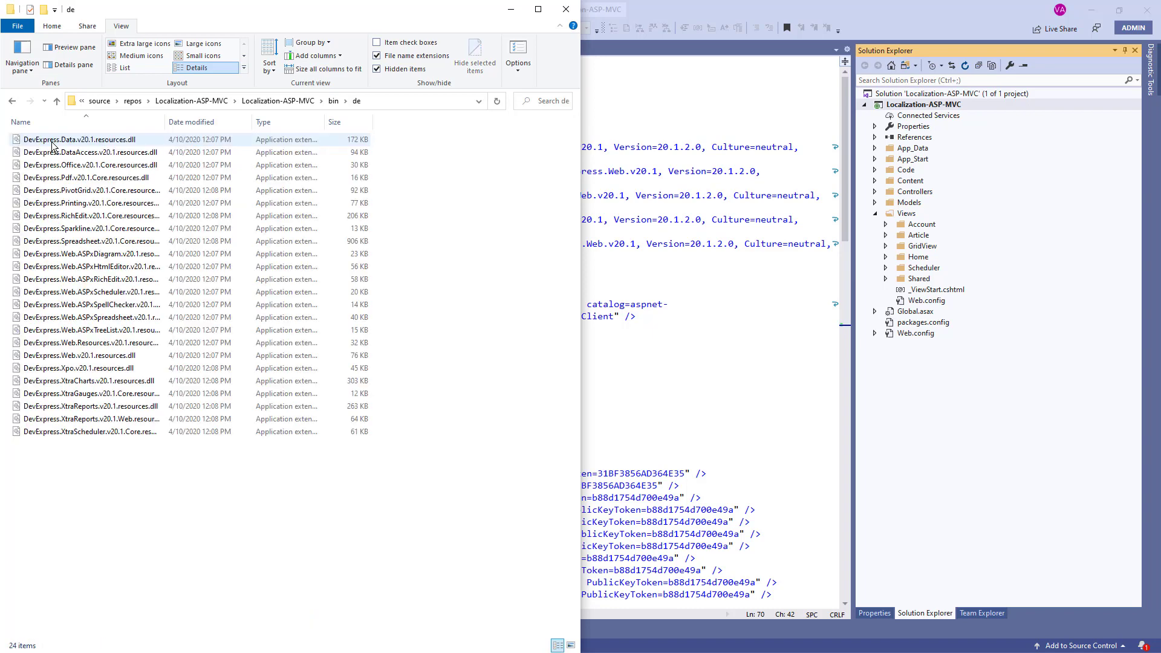
pyautogui.doubleClick(164, 124)
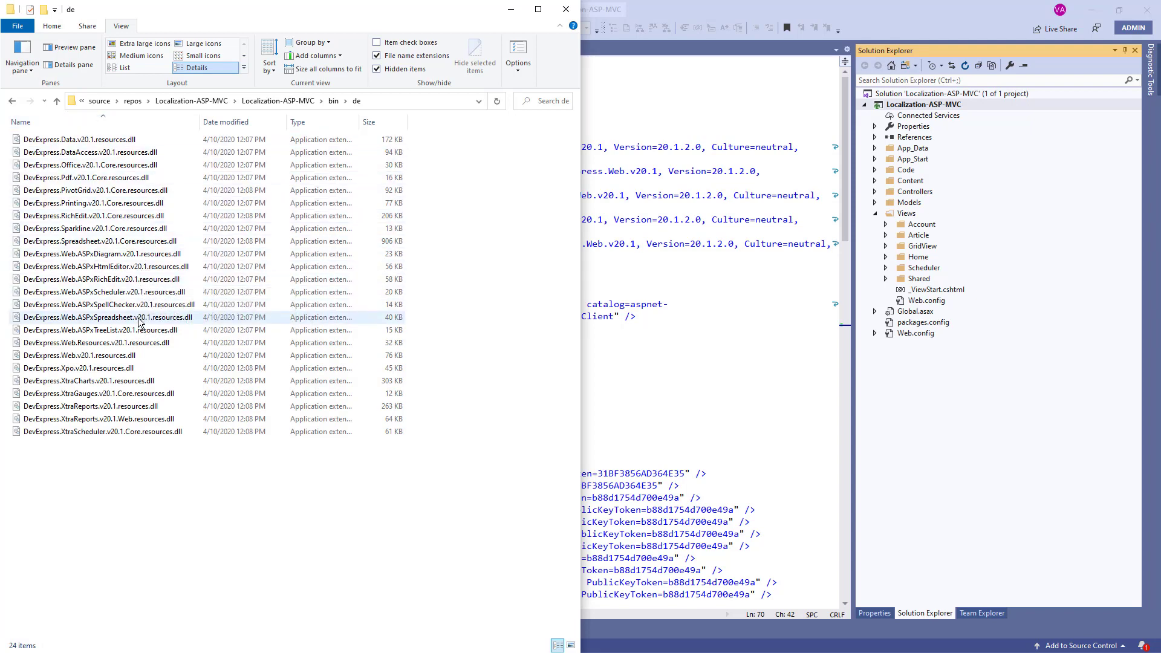
pyautogui.click(135, 356)
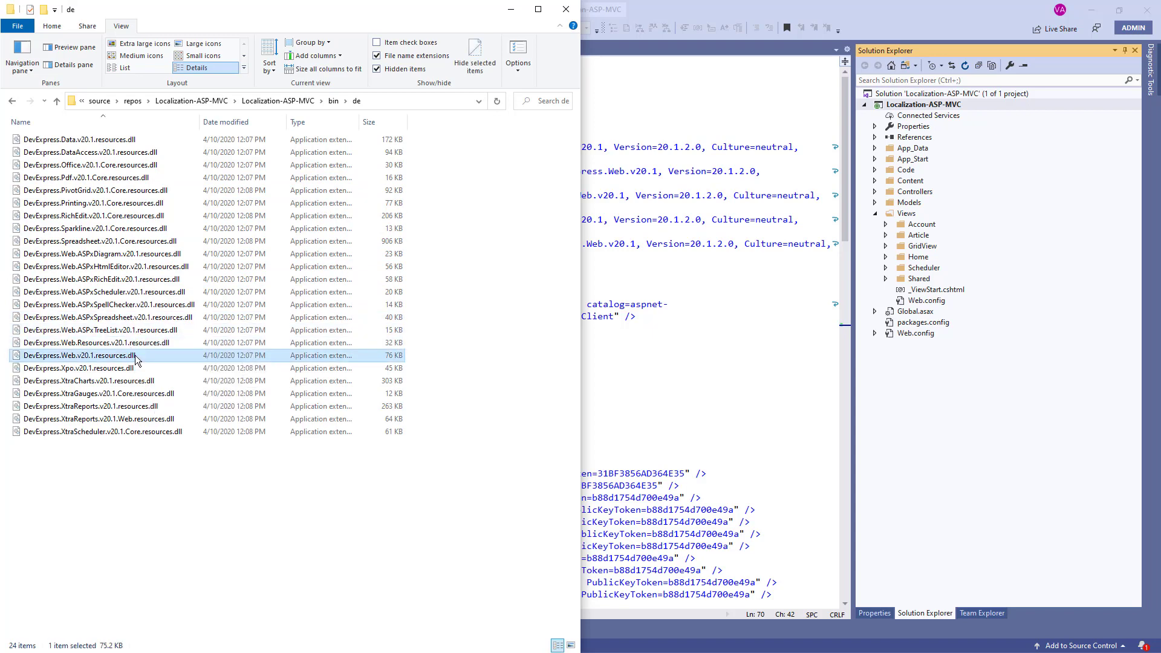
pyautogui.click(597, 357)
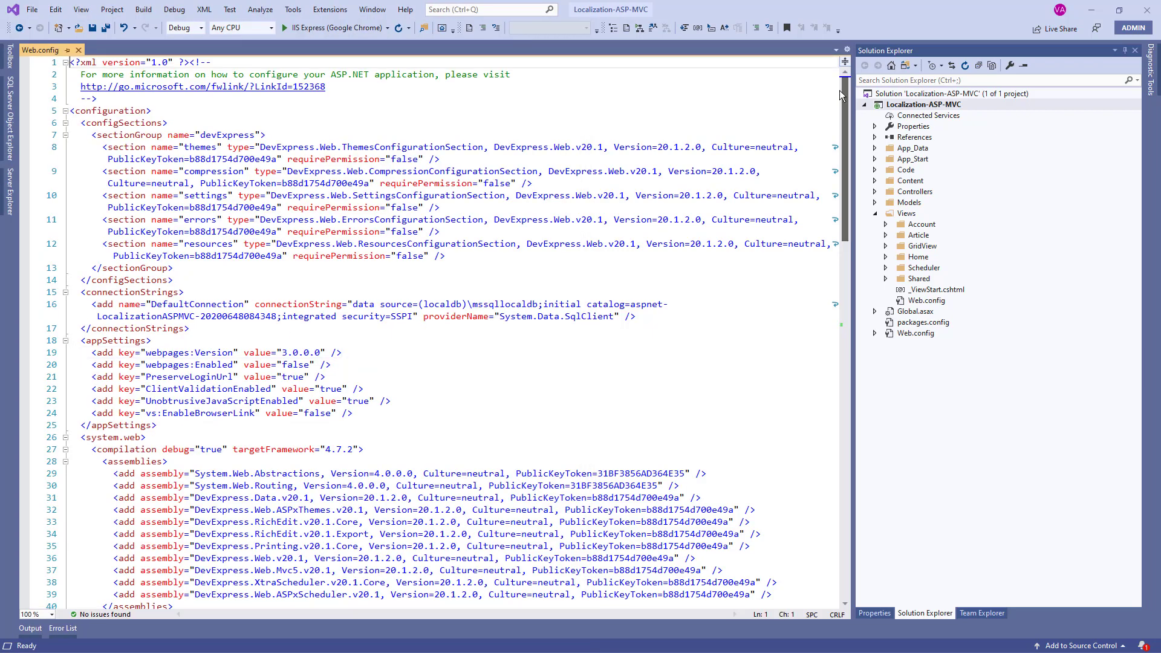
# Find the globalization element, set culture and uiCulture on line 70 to de-DE, and close the test run
pyautogui.hotkey('ctrl', 'f')
pyautogui.write('global')
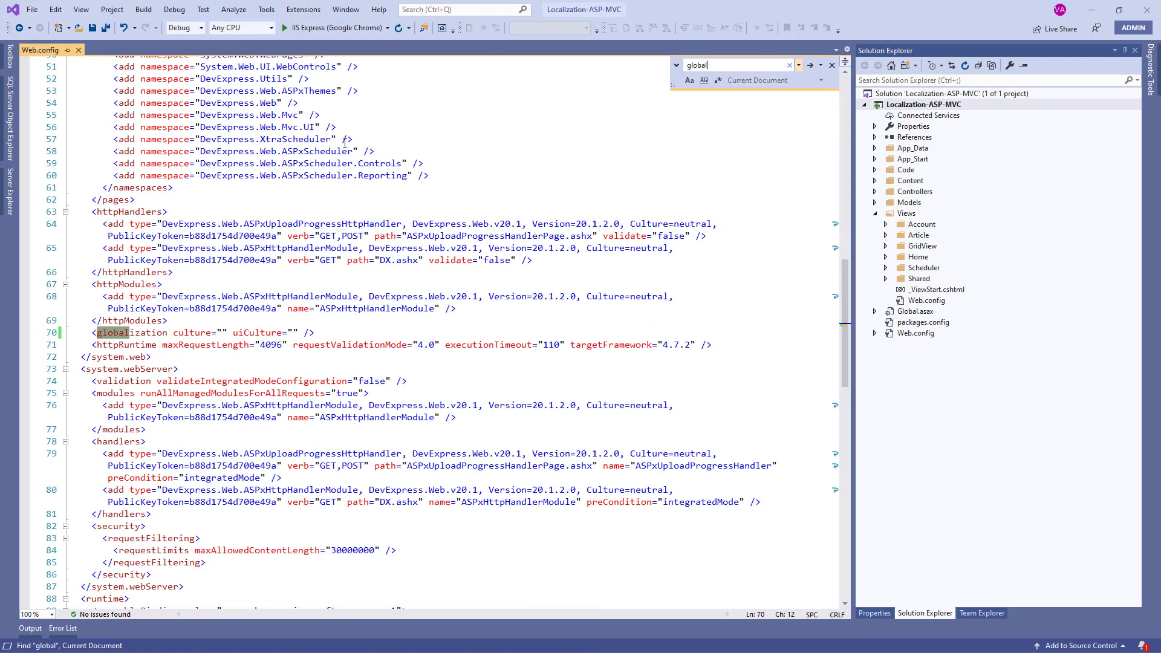
pyautogui.click(222, 323)
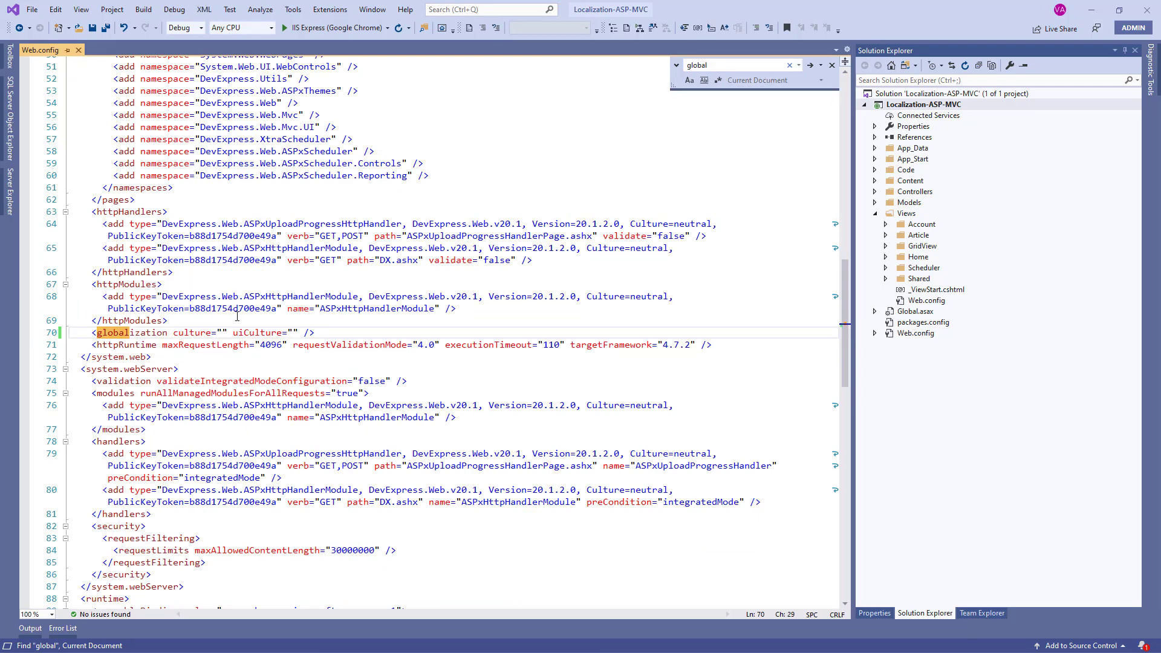
pyautogui.write('de-DE')
pyautogui.press('Right')
pyautogui.press('Right')
pyautogui.press('Right')
pyautogui.press('Right')
pyautogui.press('Right')
pyautogui.press('Right')
pyautogui.press('Right')
pyautogui.press('Right')
pyautogui.press('Right')
pyautogui.press('Right')
pyautogui.press('Right')
pyautogui.press('Right')
pyautogui.press('Right')
pyautogui.write('de-DE')
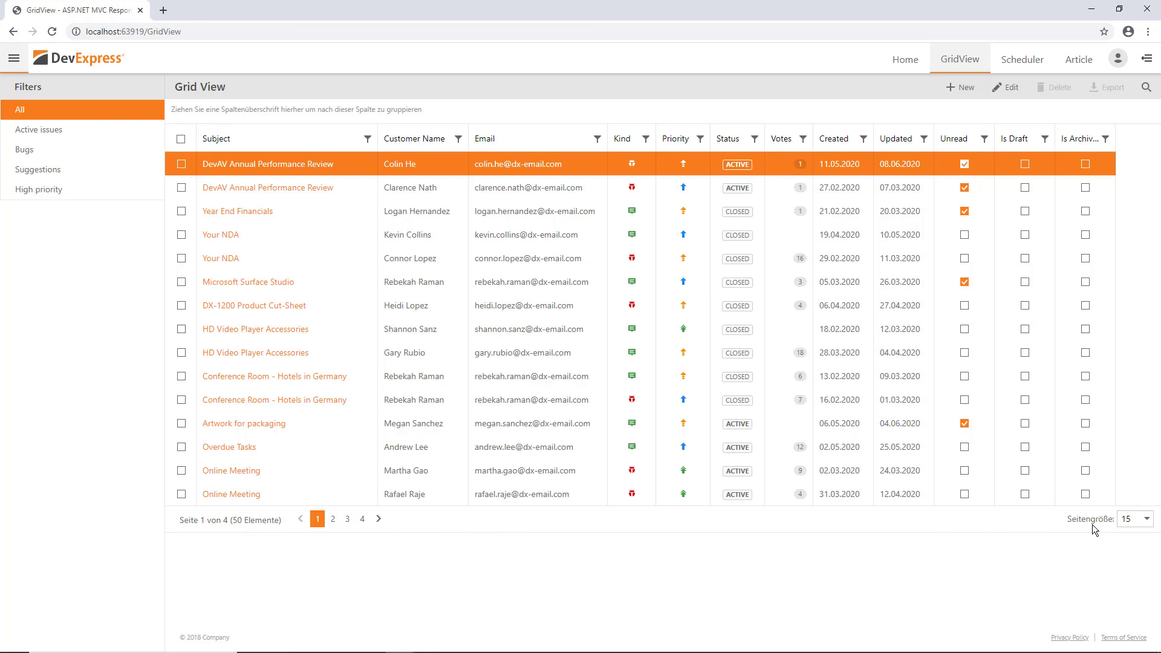
pyautogui.click(1147, 10)
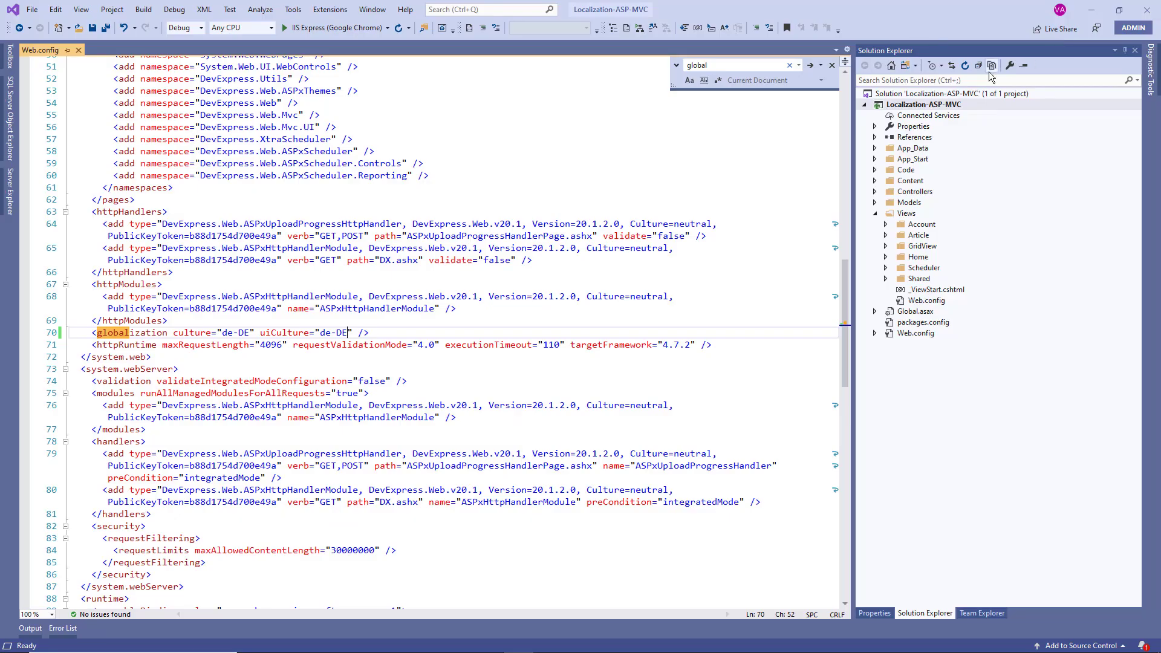
# Create and open a new 'it' folder inside the MVC project's bin folder
pyautogui.rightClick(949, 108)
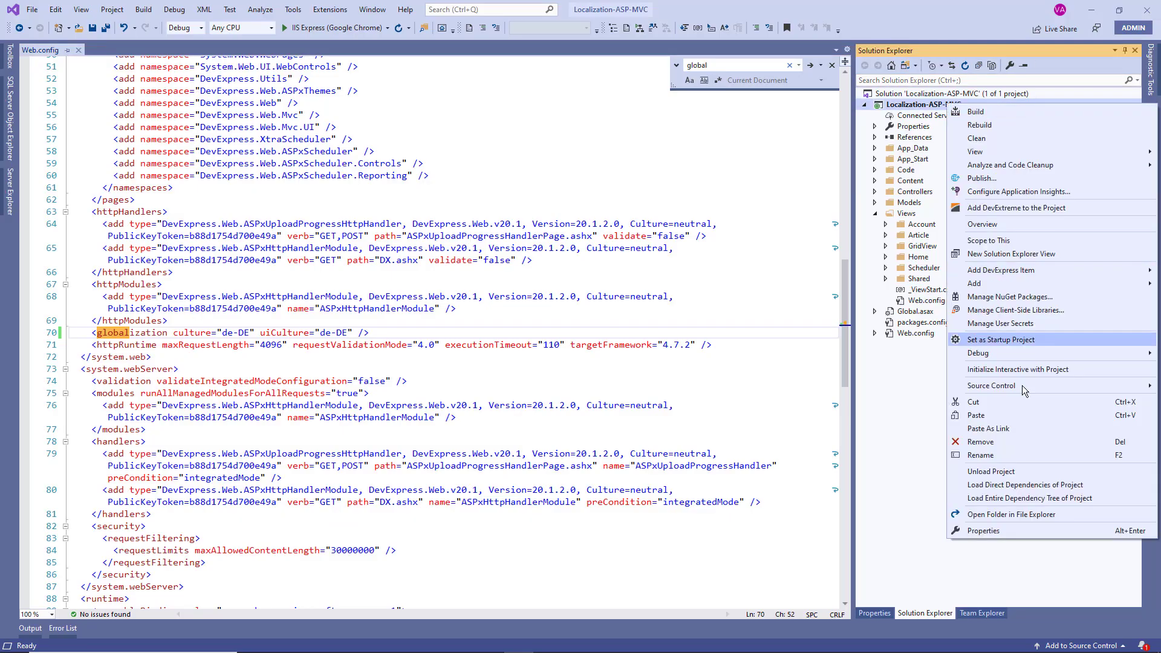
pyautogui.click(1117, 518)
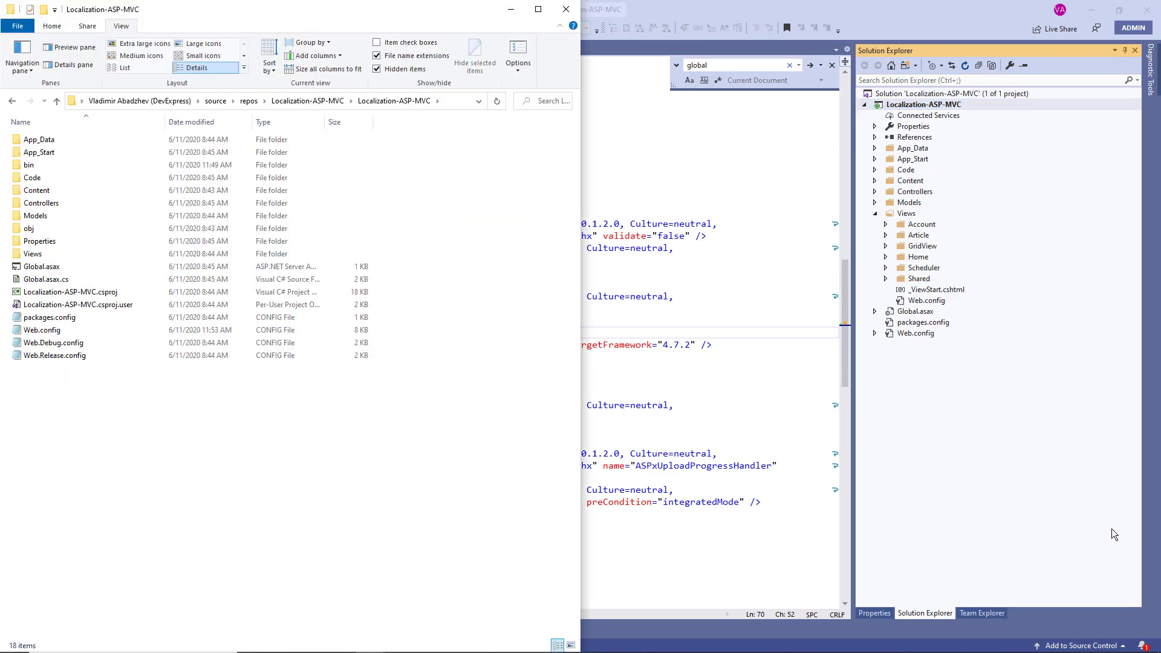
pyautogui.doubleClick(50, 166)
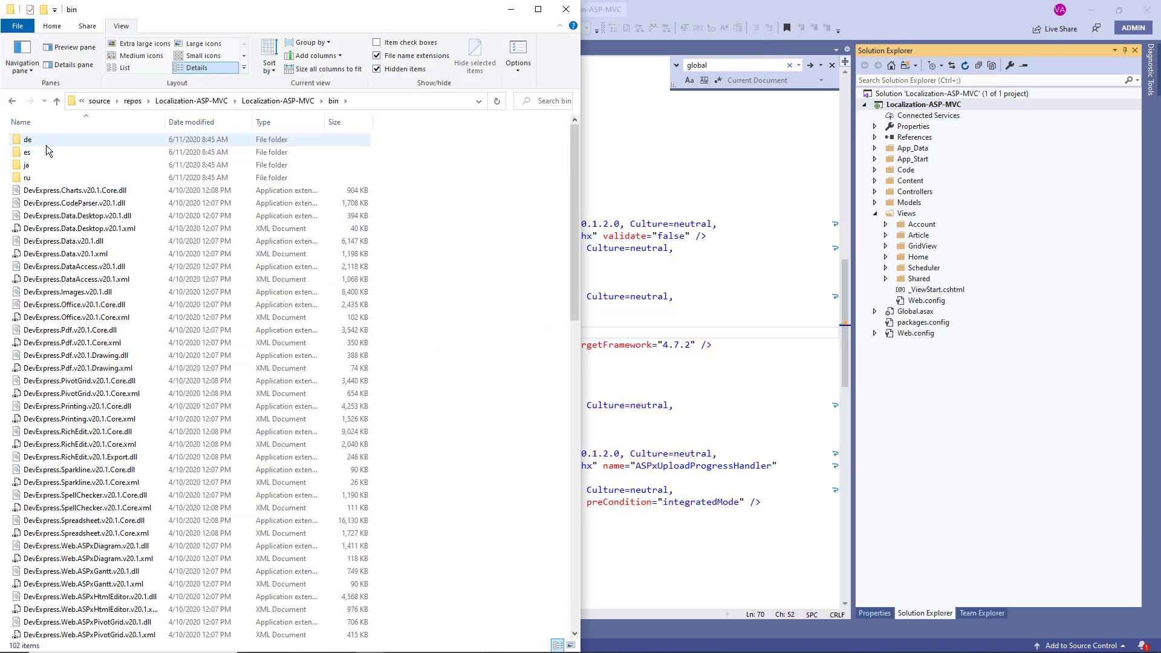
pyautogui.hotkey('ctrl', 'shift', 'n')
pyautogui.write('it')
pyautogui.press('Return')
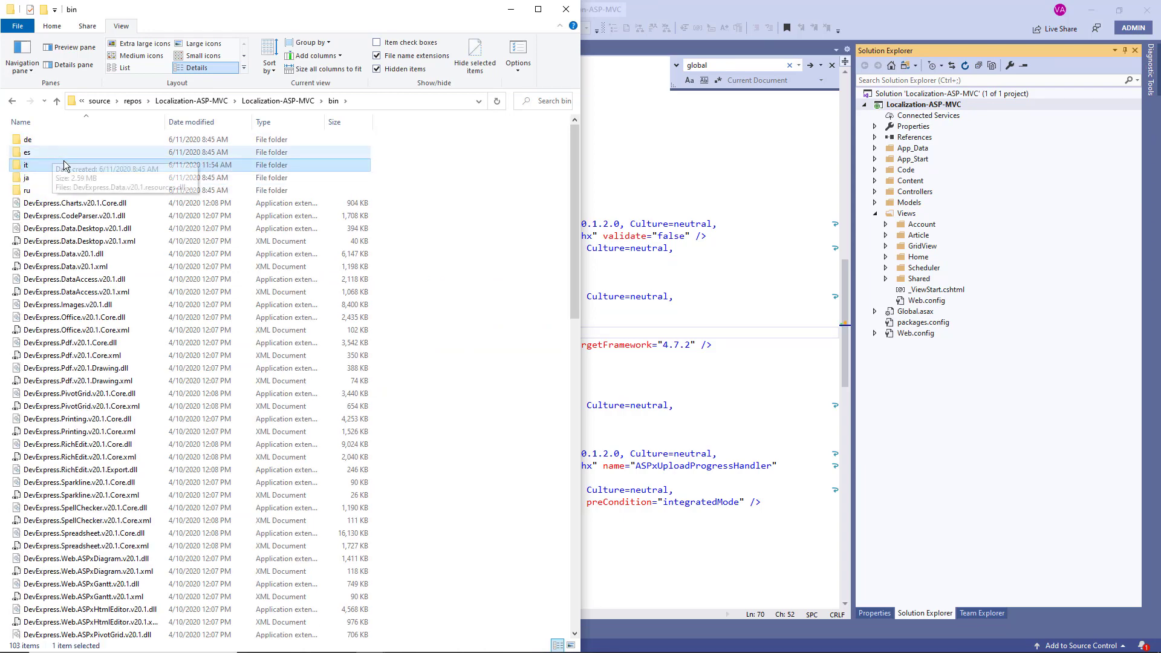
pyautogui.doubleClick(65, 166)
# Copy DevExpress.Web.v20.1.resources.dll from the Italian resources download into the it folder
pyautogui.hotkey('alt', 'Tab')
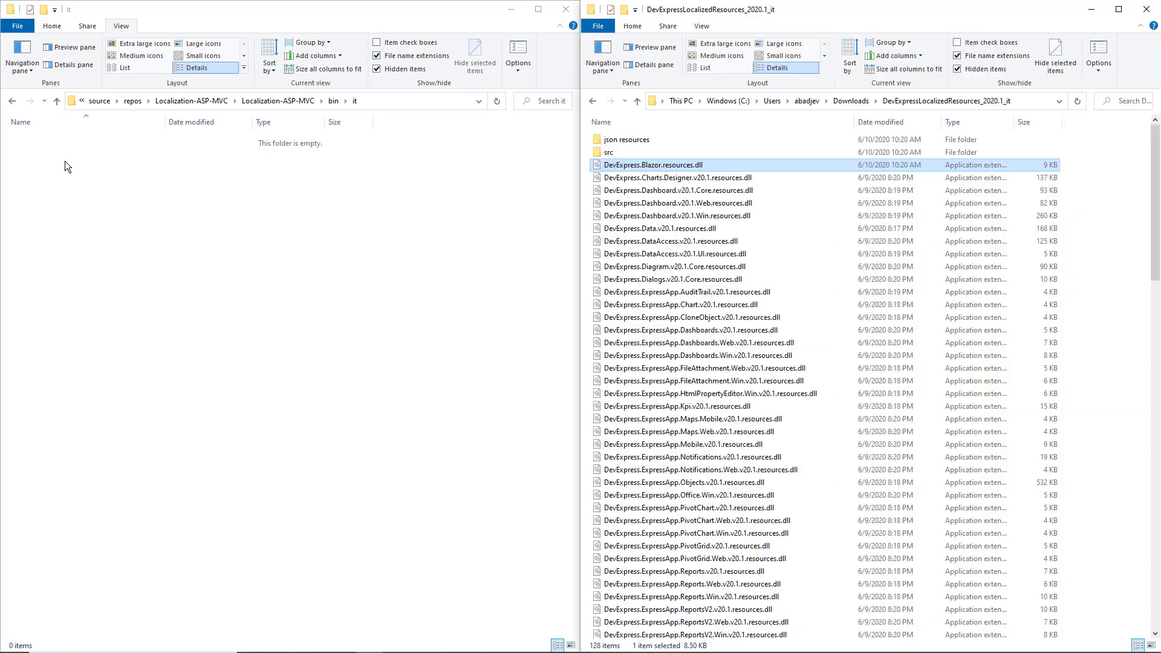
pyautogui.scroll(-14, 695, 265)
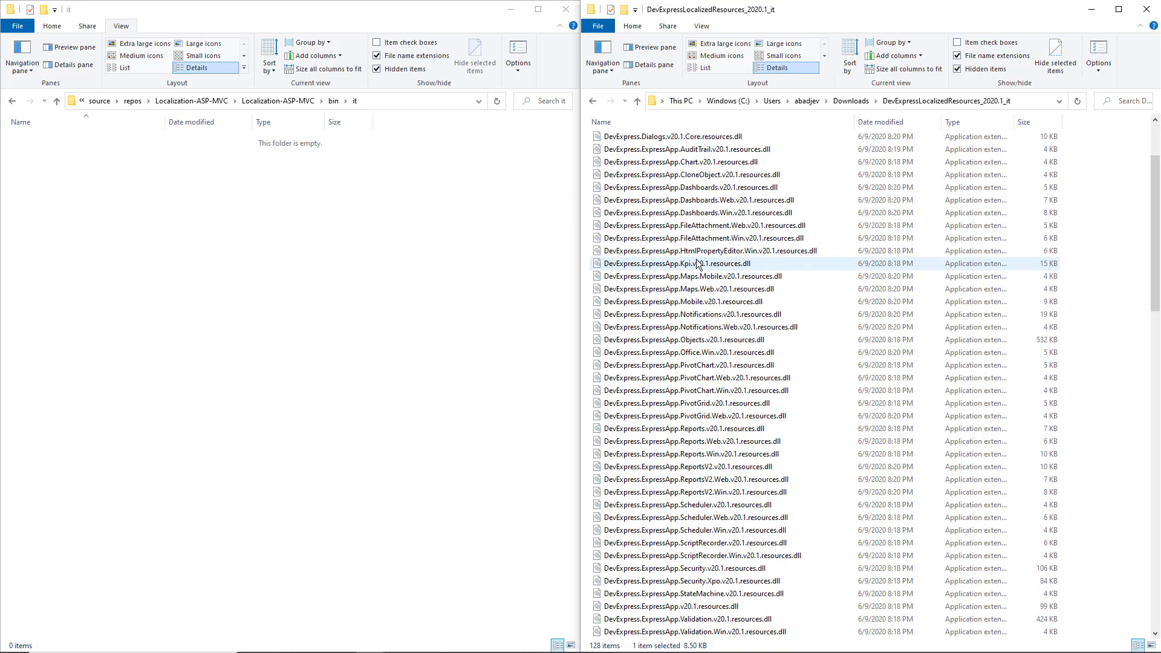
pyautogui.scroll(-5, 698, 266)
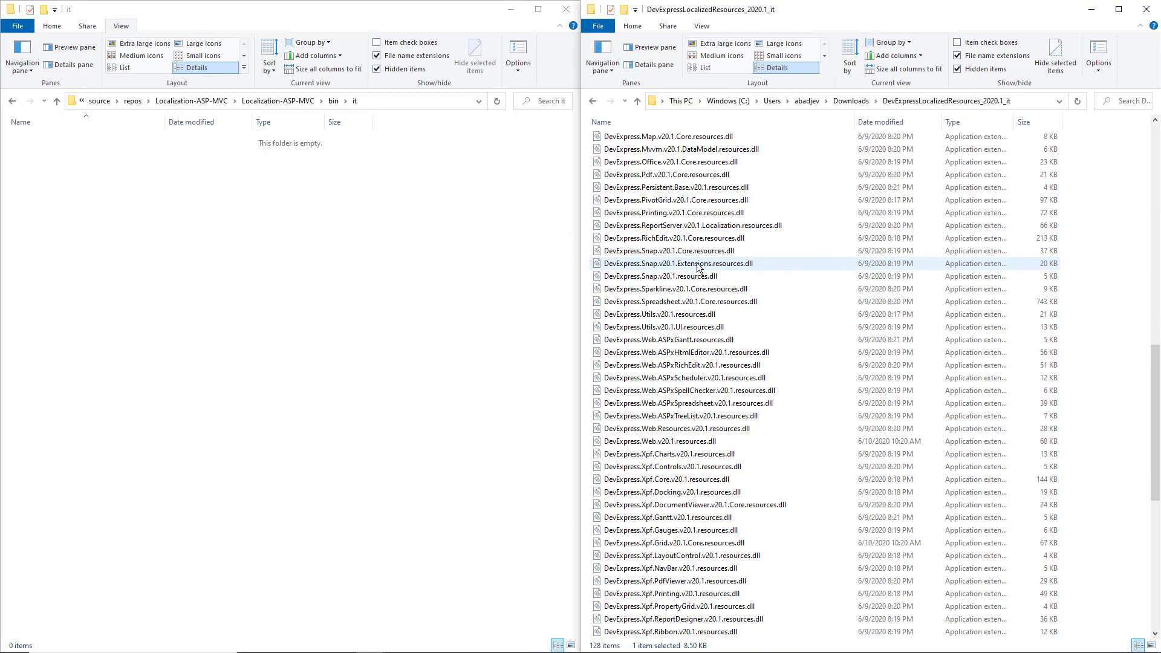
pyautogui.moveTo(726, 440); pyautogui.dragTo(60, 155)
pyautogui.click(122, 164)
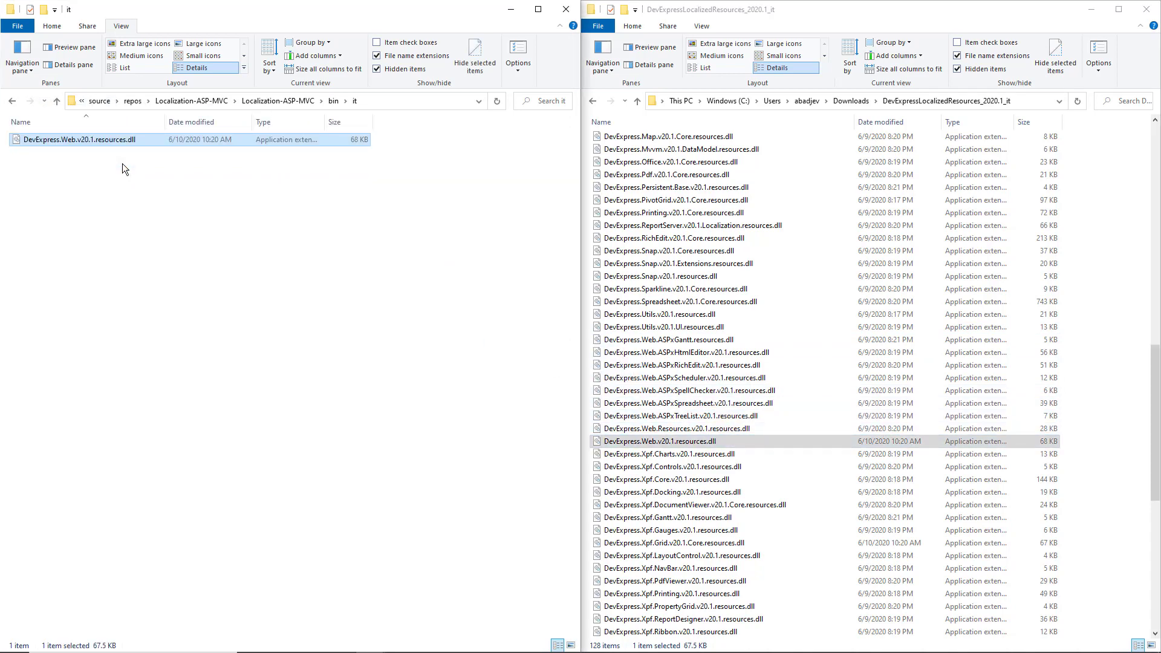
pyautogui.hotkey('alt', 'Tab')
# Change culture and uiCulture on line 70 from de-DE to it-IT and relaunch the app
pyautogui.moveTo(250, 334); pyautogui.dragTo(221, 334)
pyautogui.write('it-IT')
pyautogui.hotkey('ctrl', 'Right')
pyautogui.hotkey('ctrl', 'Right')
pyautogui.hotkey('ctrl', 'Right')
pyautogui.hotkey('ctrl', 'shift', 'Right')
pyautogui.hotkey('ctrl', 'shift', 'Right')
pyautogui.hotkey('ctrl', 'shift', 'Right')
pyautogui.write('it-IT')
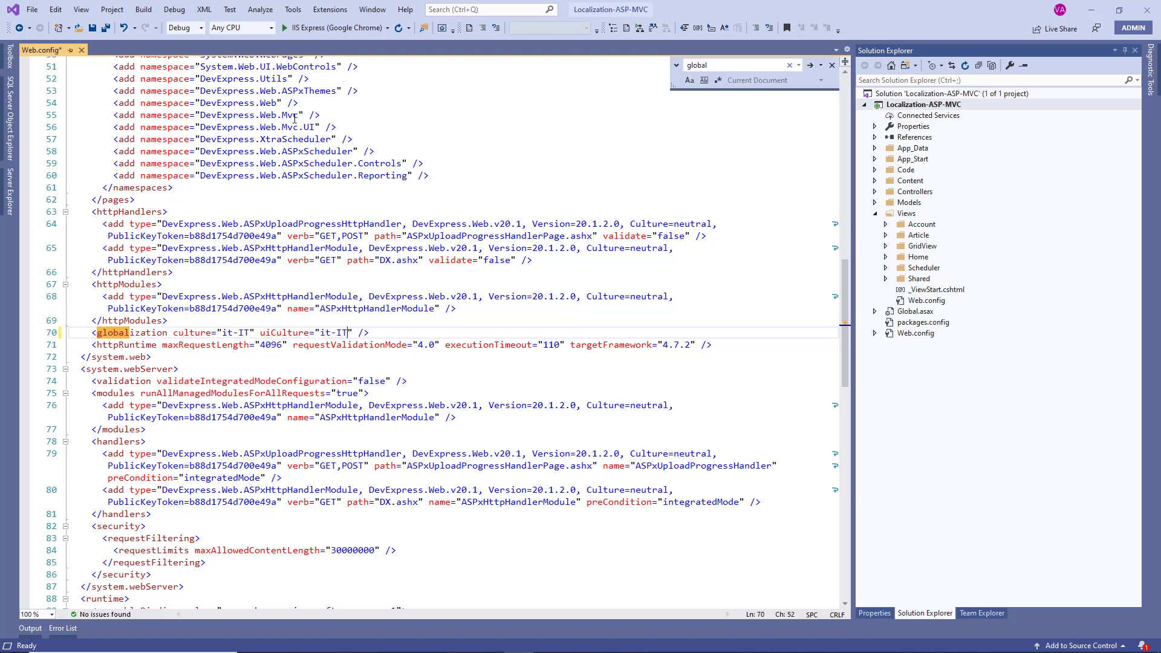
pyautogui.click(345, 28)
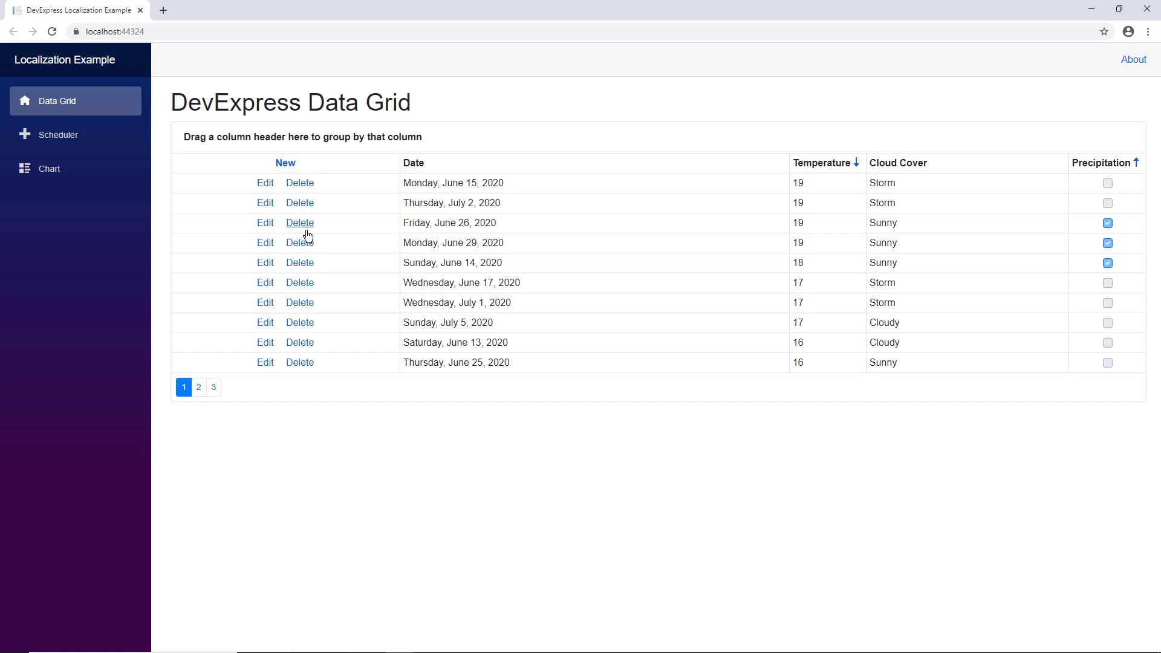
# Open solution-wide NuGet management and browse the Blazor localization packages es, ja, ru and de
pyautogui.click(1147, 9)
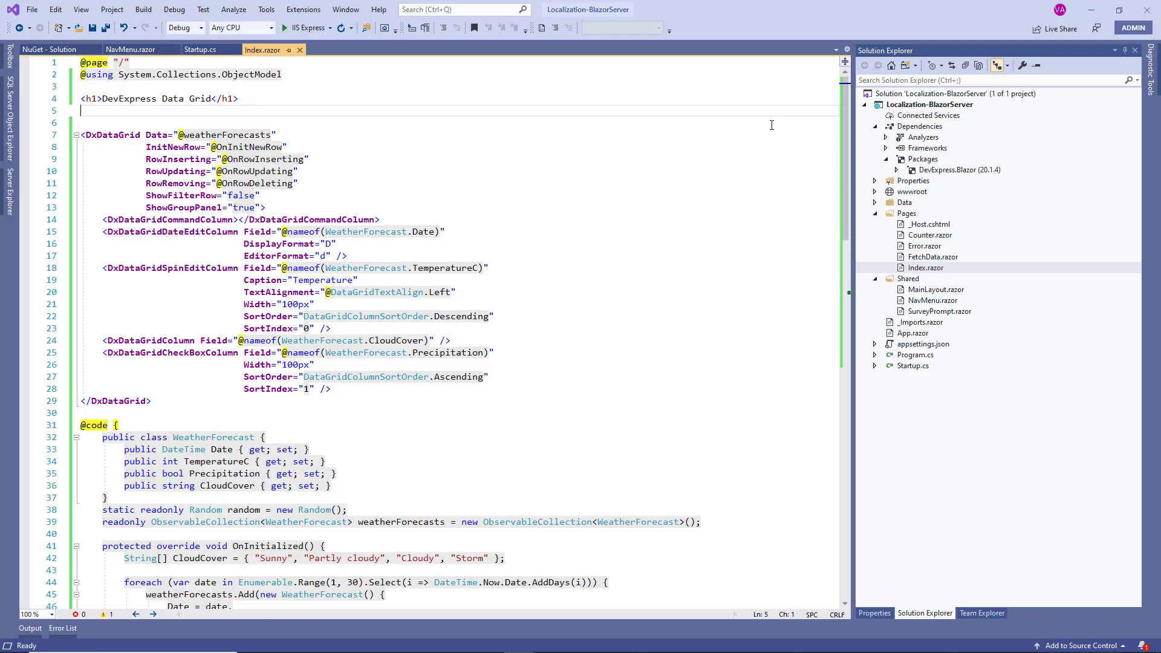
pyautogui.click(266, 10)
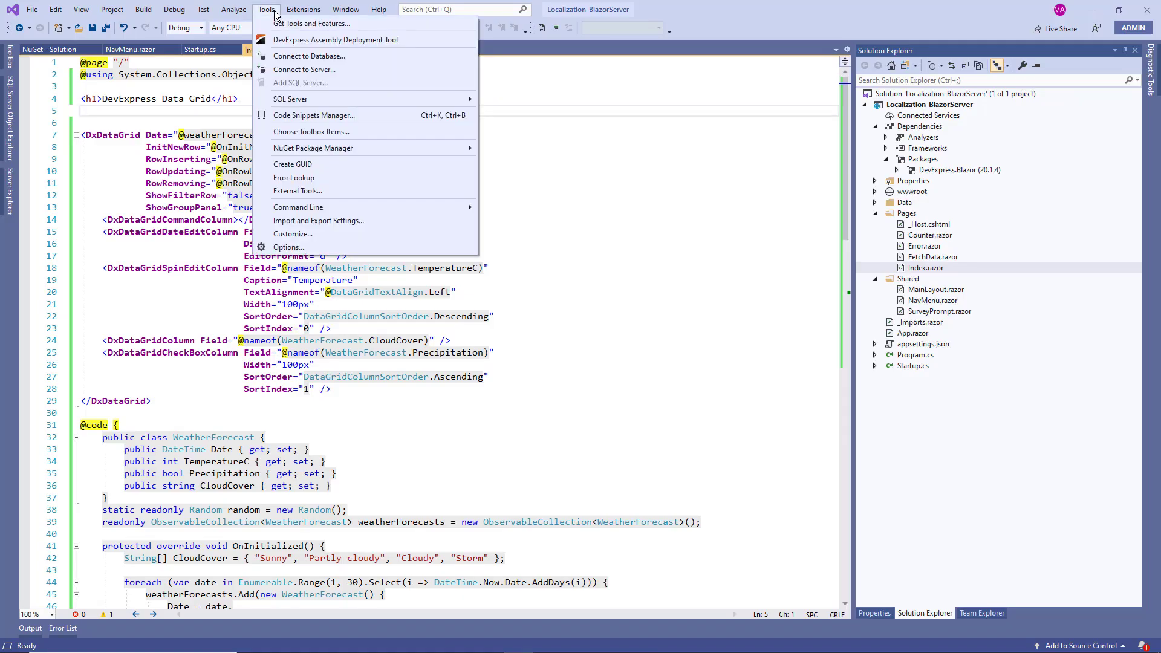
pyautogui.moveTo(416, 147)
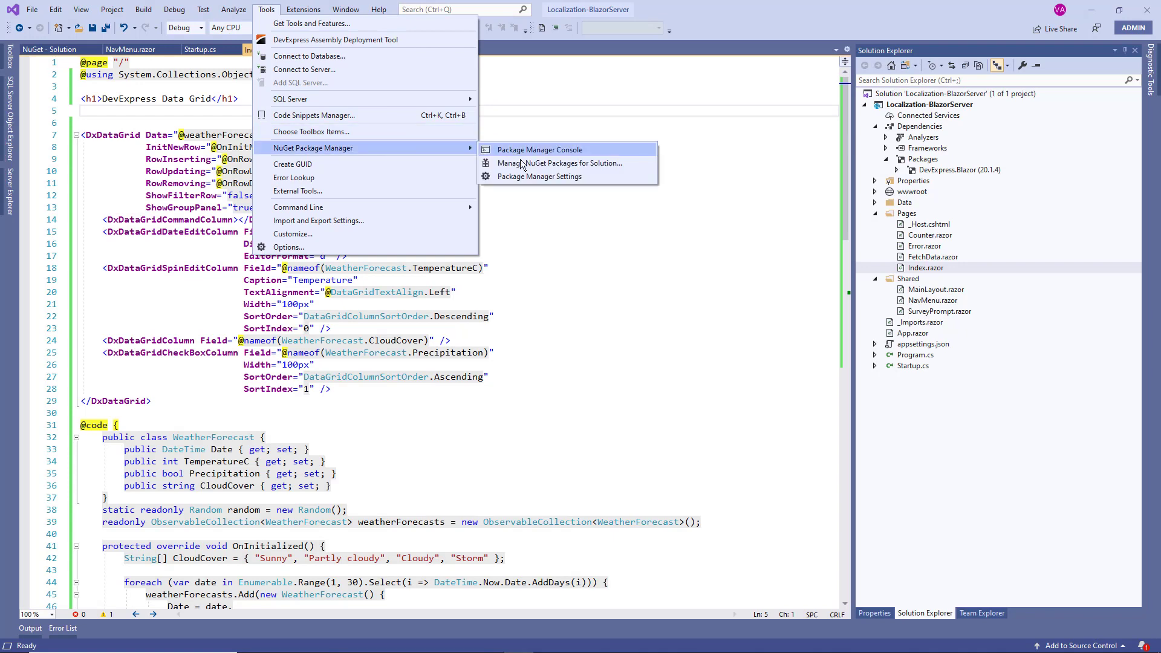
pyautogui.click(637, 163)
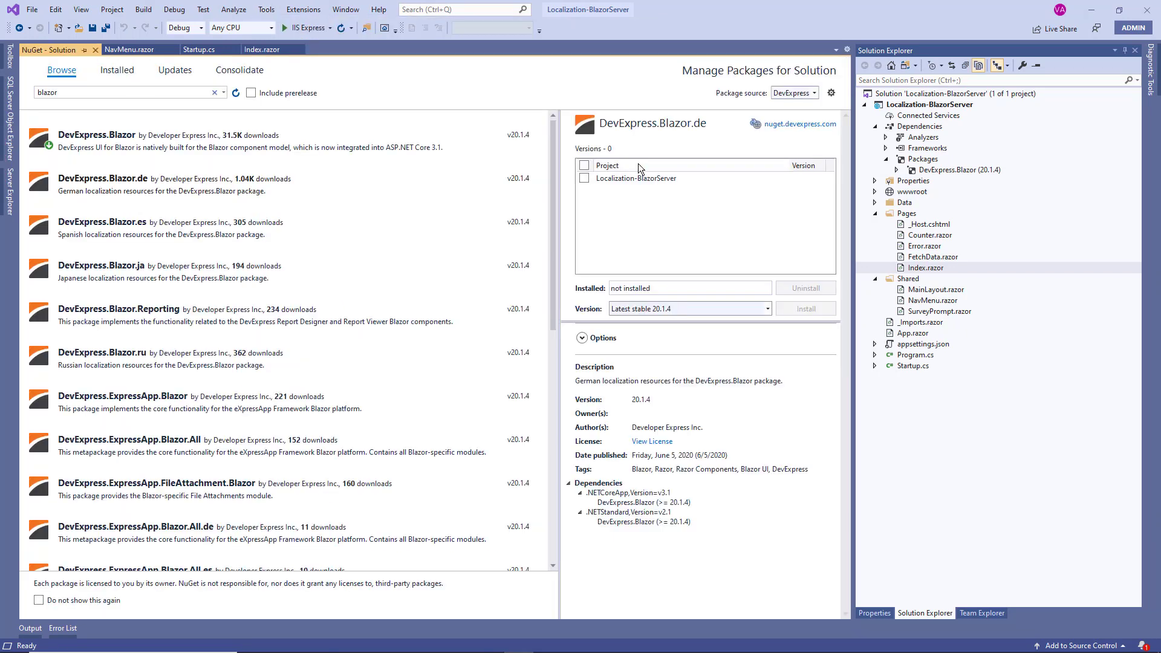
pyautogui.click(177, 94)
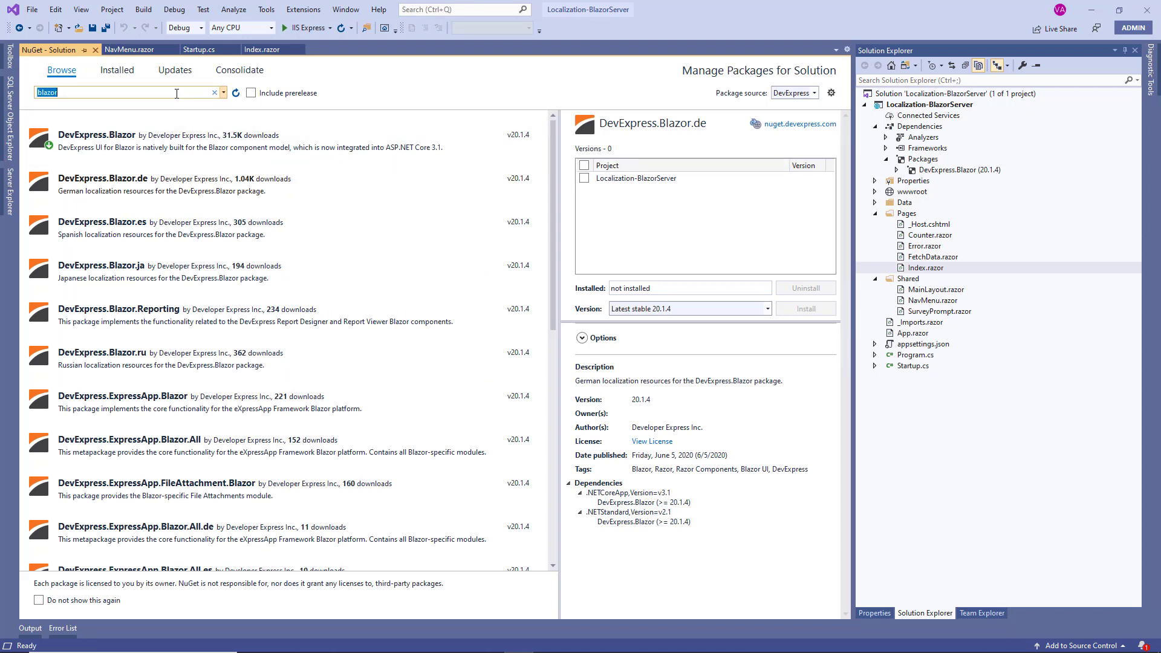
pyautogui.click(778, 96)
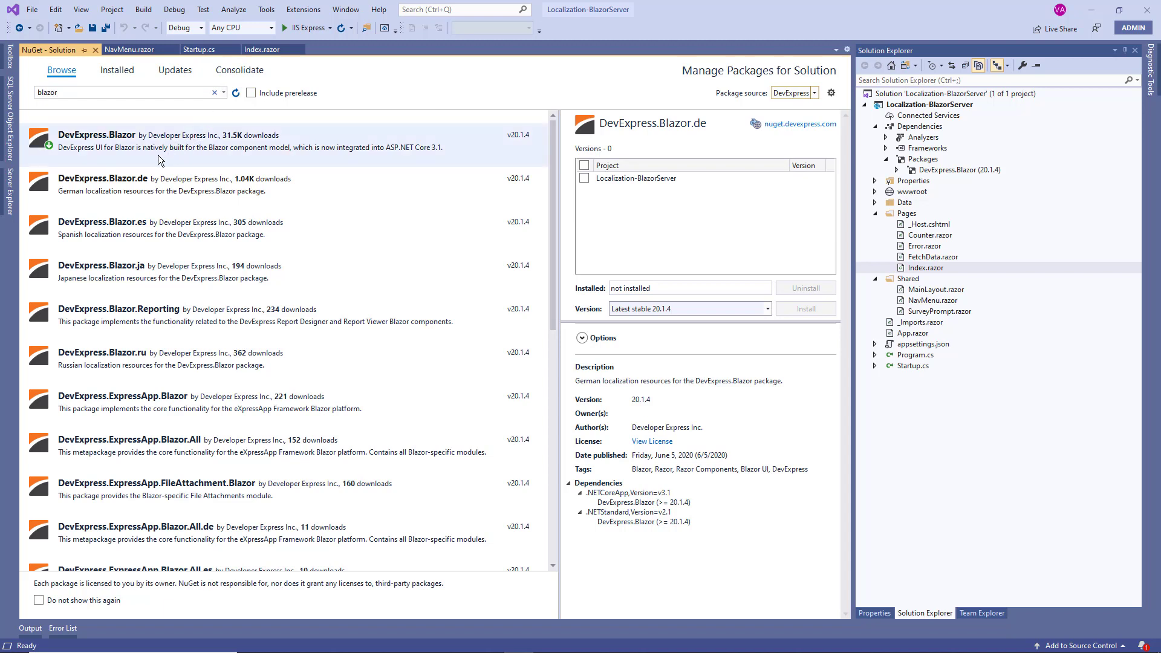
pyautogui.click(160, 226)
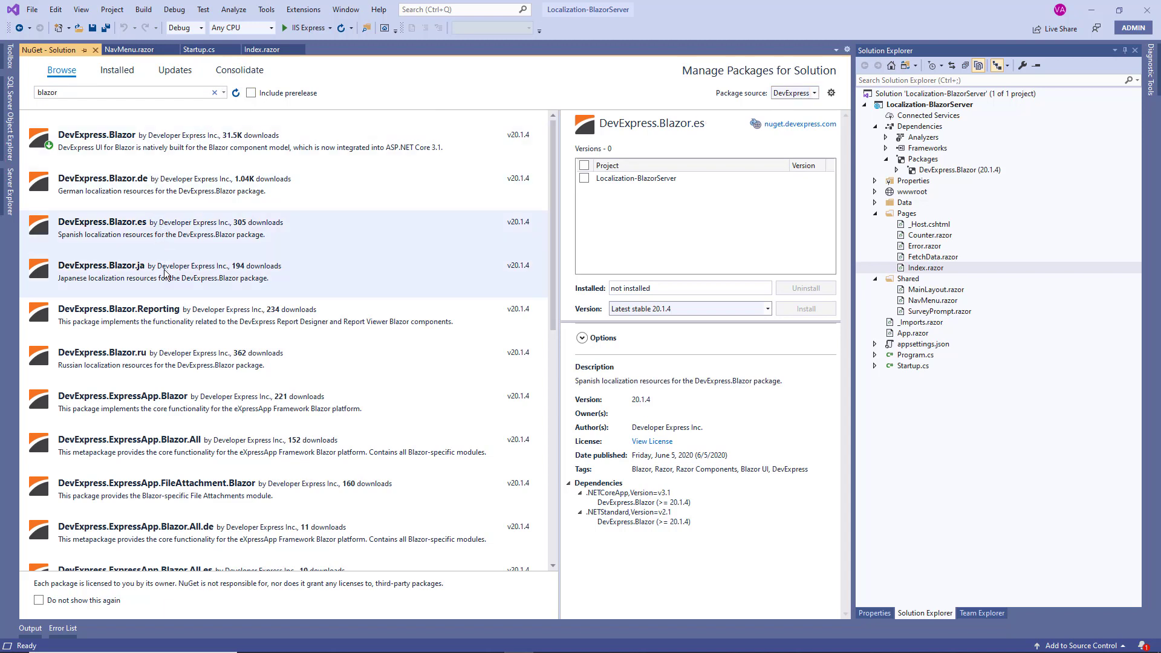
pyautogui.click(164, 273)
pyautogui.click(186, 357)
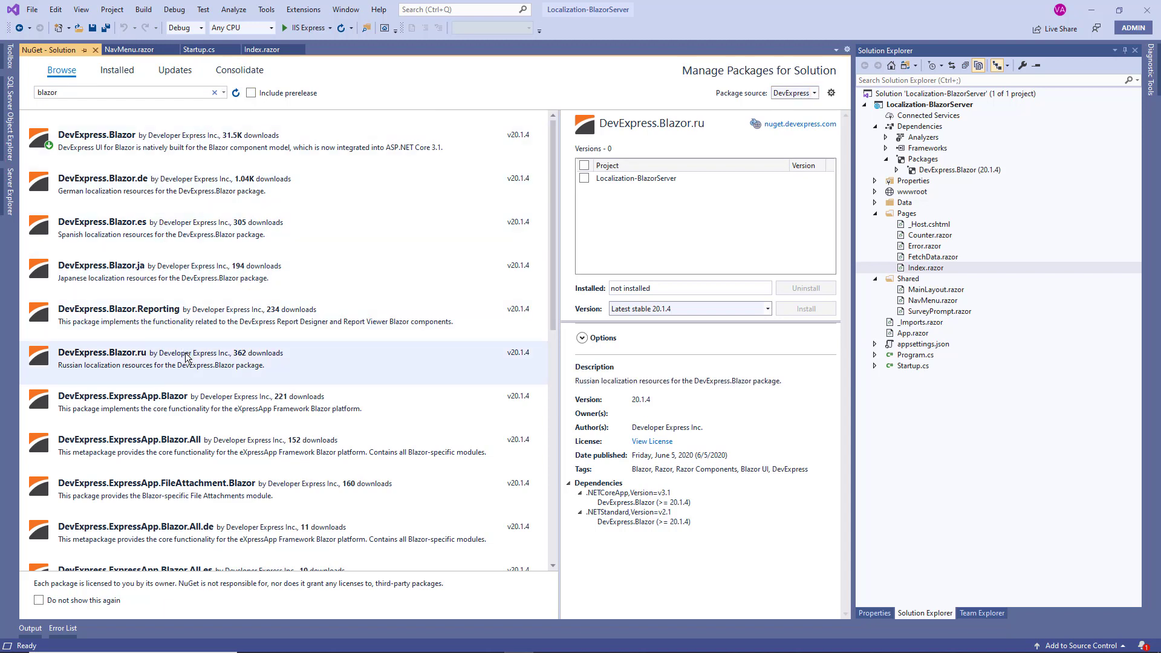
pyautogui.click(180, 186)
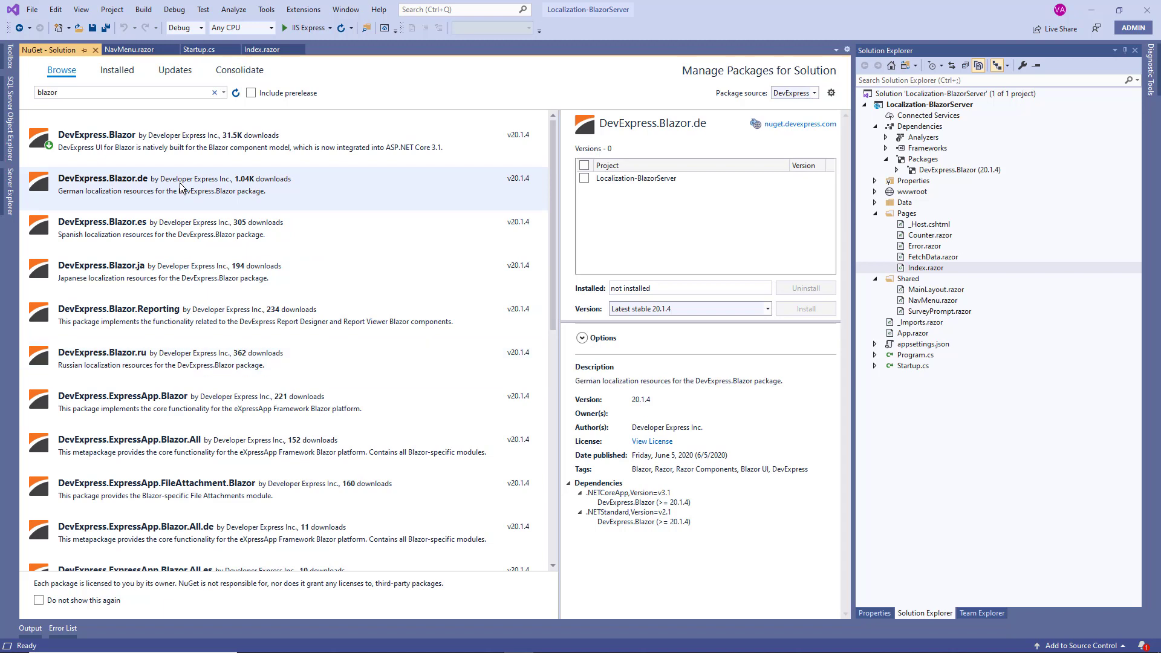
# Install DevExpress.Blazor.de into Localization-BlazorServer, accepting the preview and licence, and check its Packages entry
pyautogui.click(584, 178)
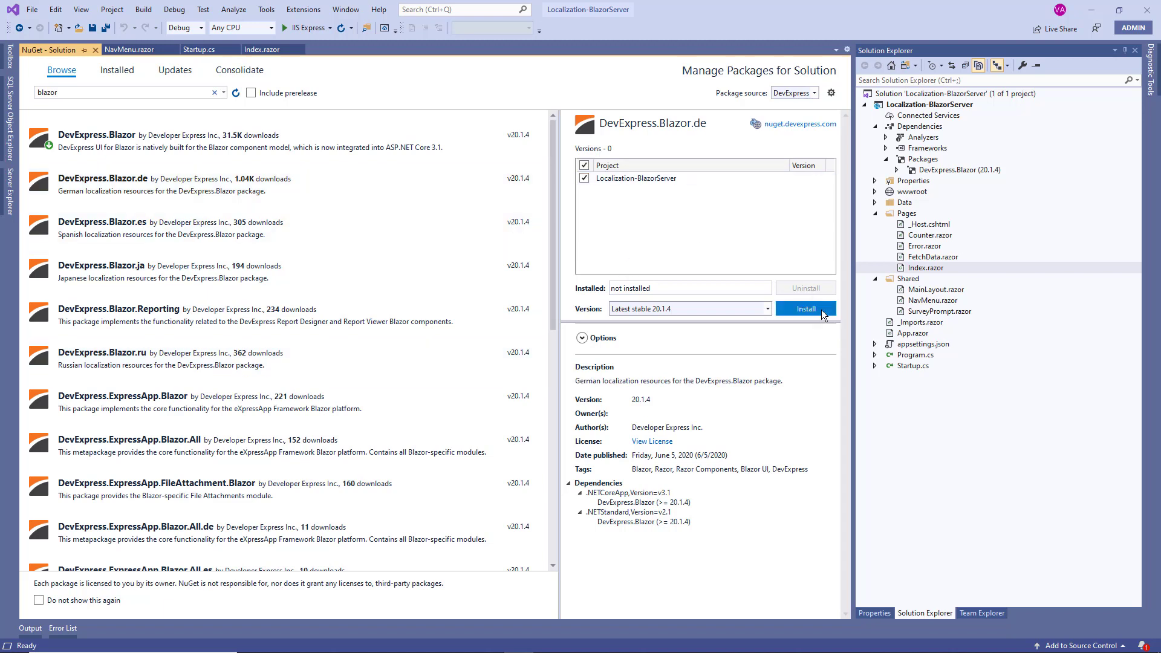
pyautogui.click(820, 309)
pyautogui.click(644, 463)
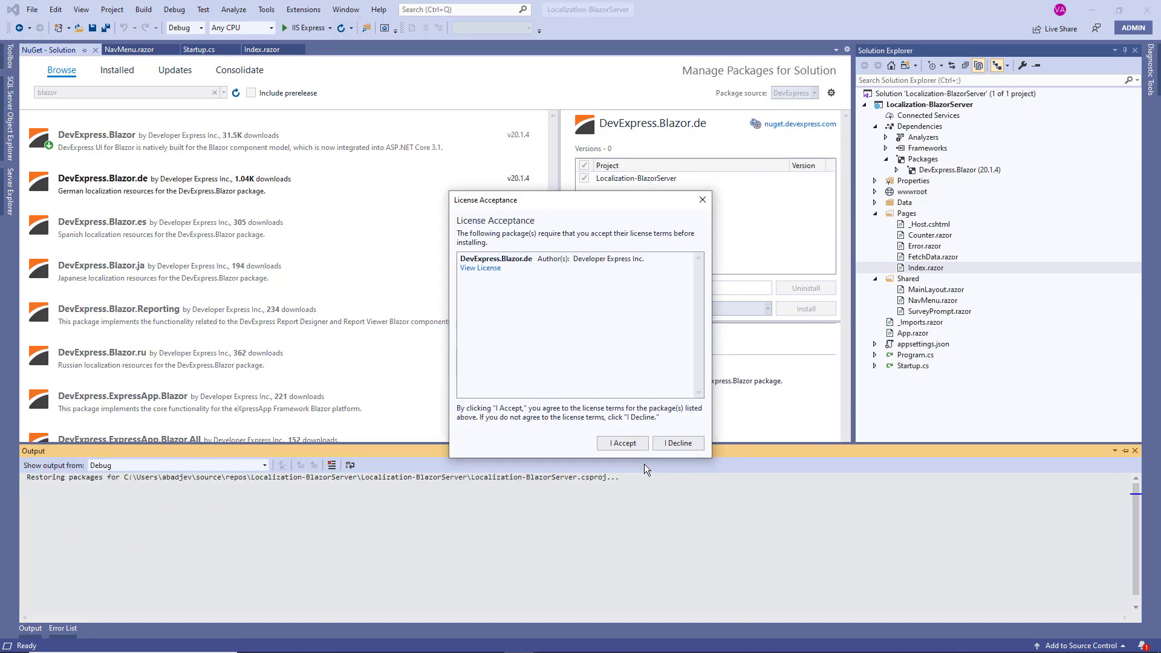
pyautogui.click(634, 447)
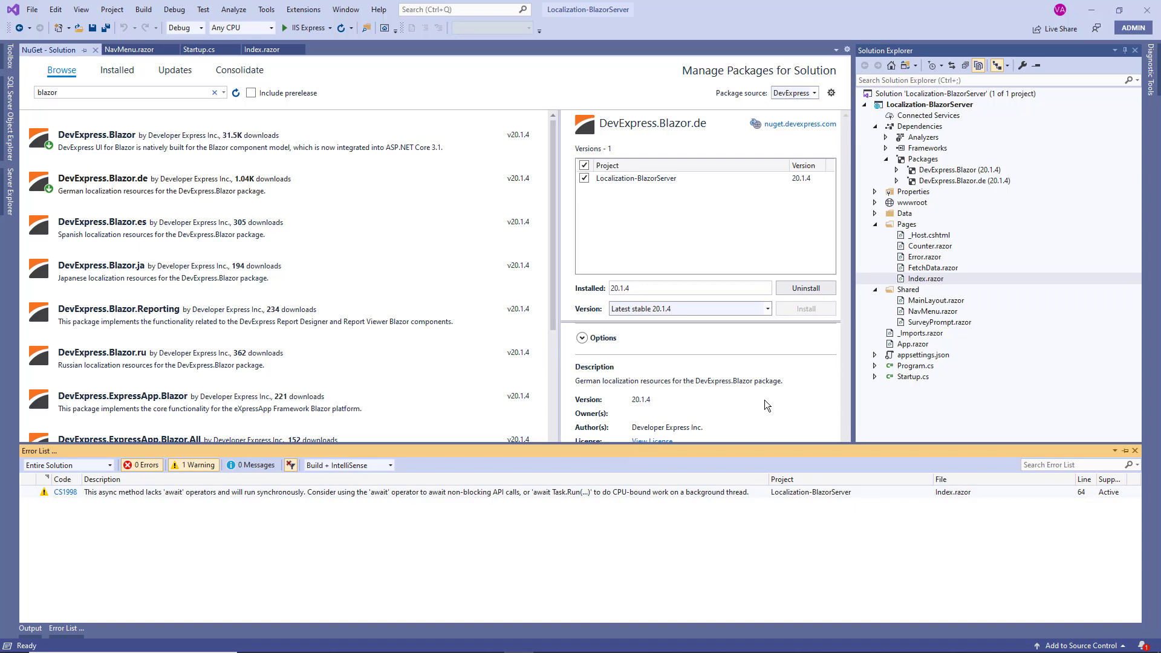
pyautogui.click(945, 184)
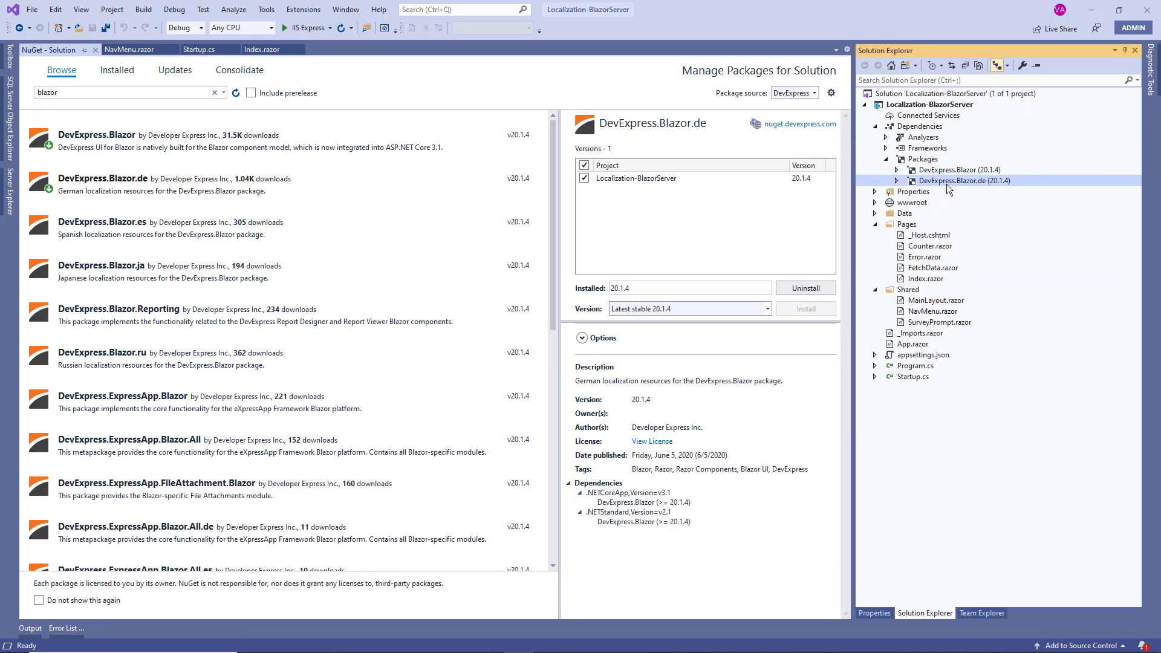
# Uncomment Startup.cs lines 44–49 with Ctrl+K, Ctrl+U and highlight the app.UseRequestLocalization call
pyautogui.click(193, 51)
pyautogui.press('Home')
pyautogui.press('Home')
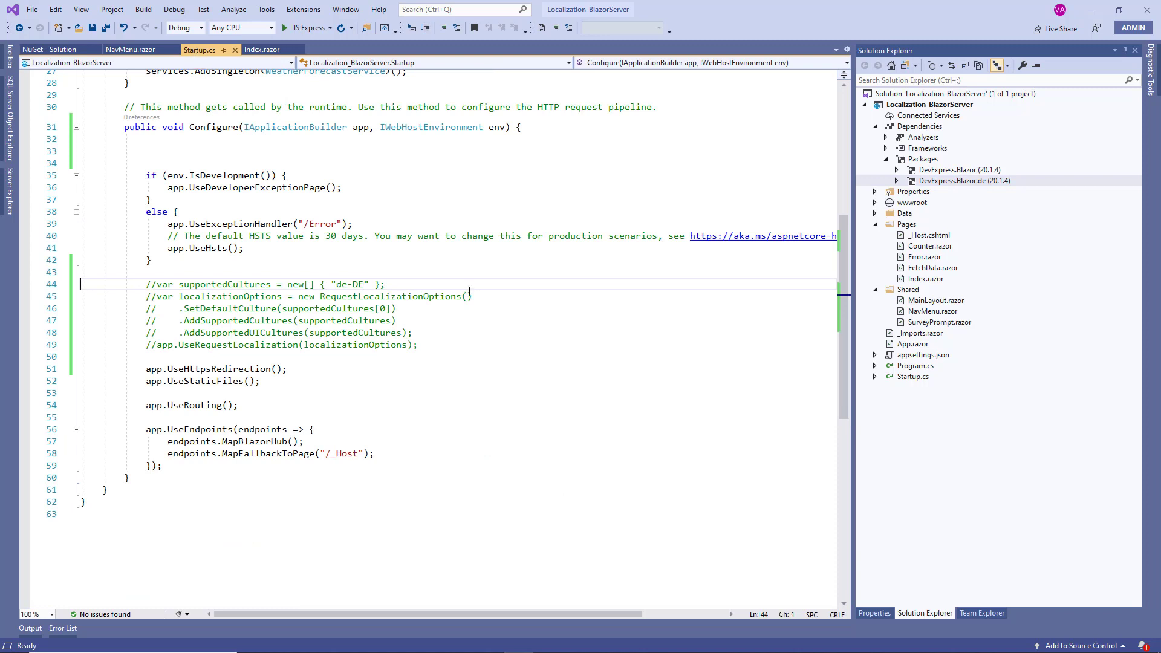
pyautogui.hotkey('shift', 'Down')
pyautogui.hotkey('shift', 'Down')
pyautogui.hotkey('shift', 'Down')
pyautogui.hotkey('shift', 'Down')
pyautogui.hotkey('shift', 'Down')
pyautogui.hotkey('shift', 'End')
pyautogui.hotkey('ctrl', 'k')
pyautogui.hotkey('ctrl', 'u')
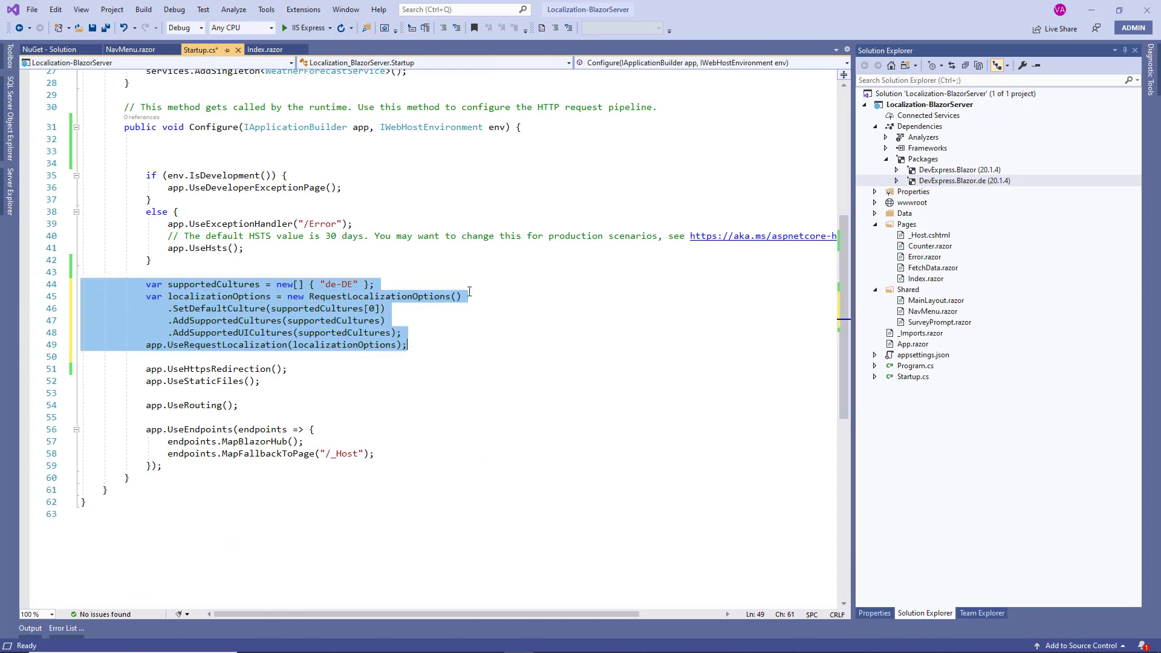
pyautogui.click(398, 281)
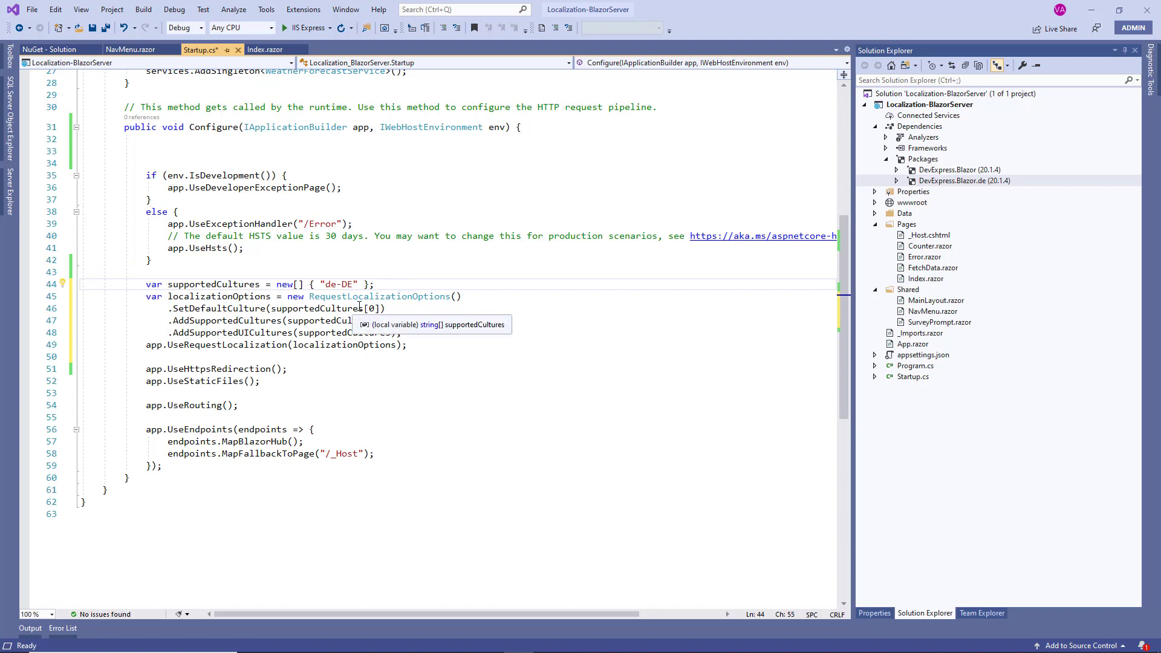
pyautogui.moveTo(146, 345); pyautogui.dragTo(288, 345)
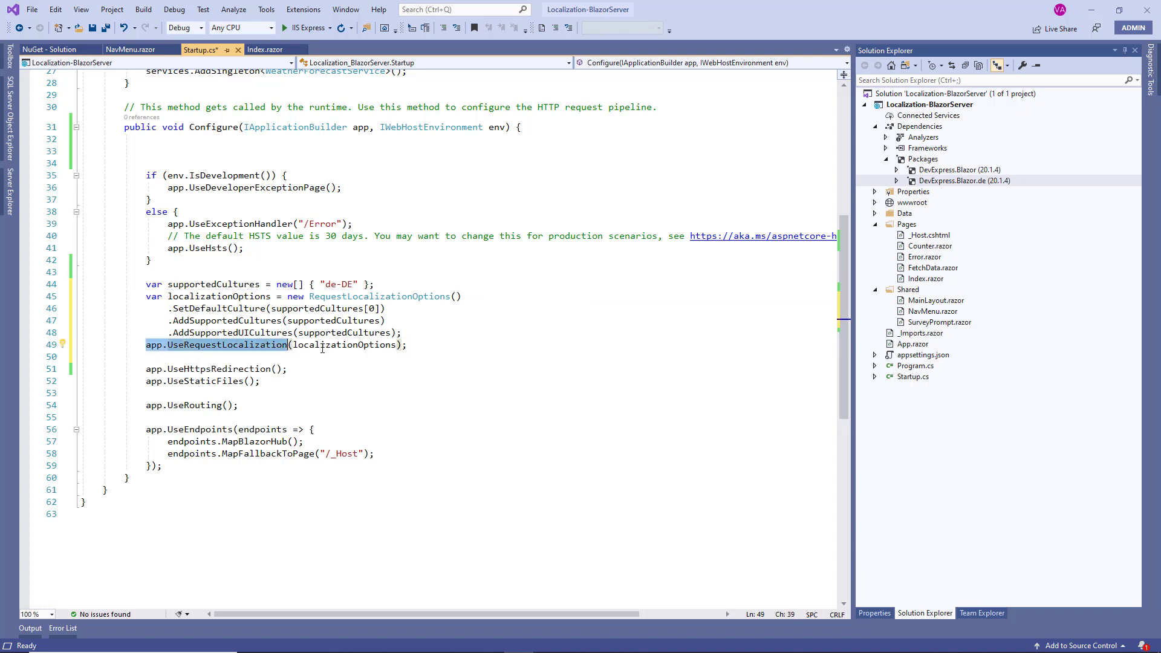
# Review the German-labelled Blazor Data Grid, then close the browser
pyautogui.click(433, 345)
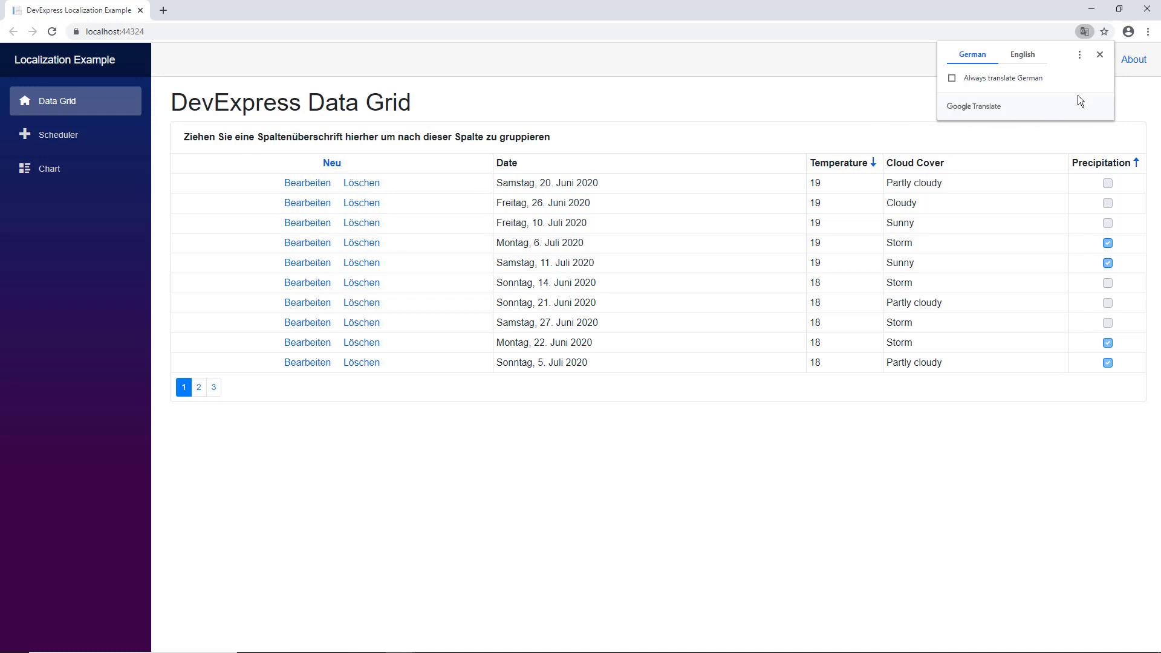
pyautogui.click(1147, 10)
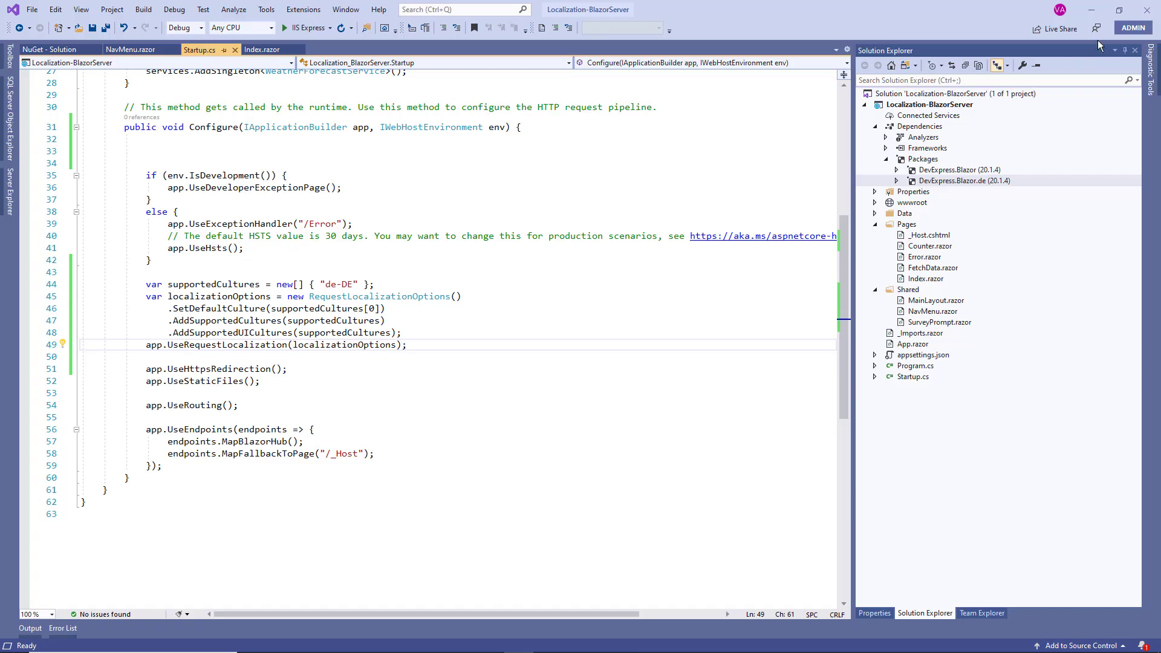
# Open the Blazor project folder, browse to bin\Debug\netcoreapp3.1 and inspect the de folder's DevExpress.Blazor.resources.dll
pyautogui.rightClick(897, 105)
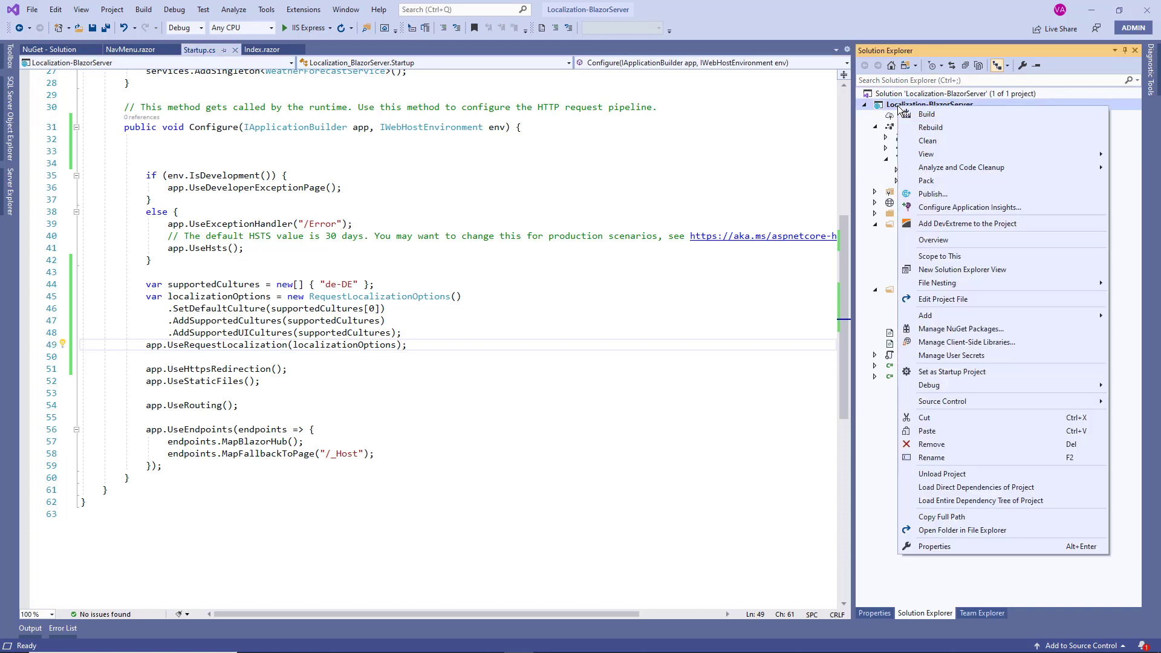
pyautogui.click(1042, 529)
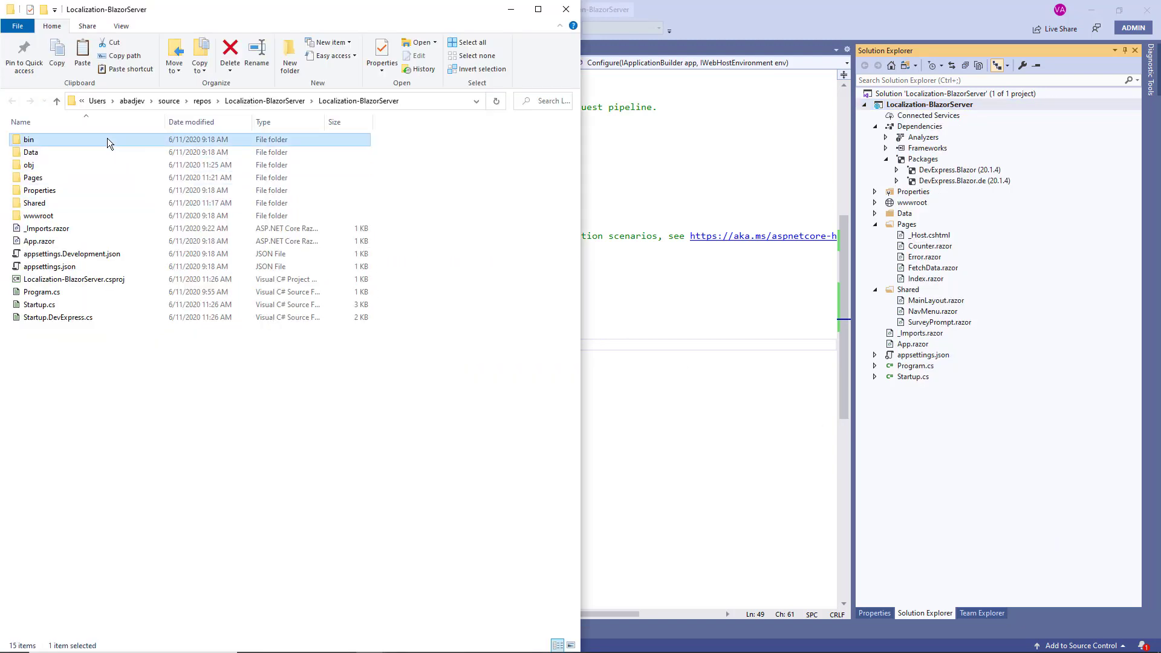
pyautogui.doubleClick(107, 139)
pyautogui.doubleClick(107, 139)
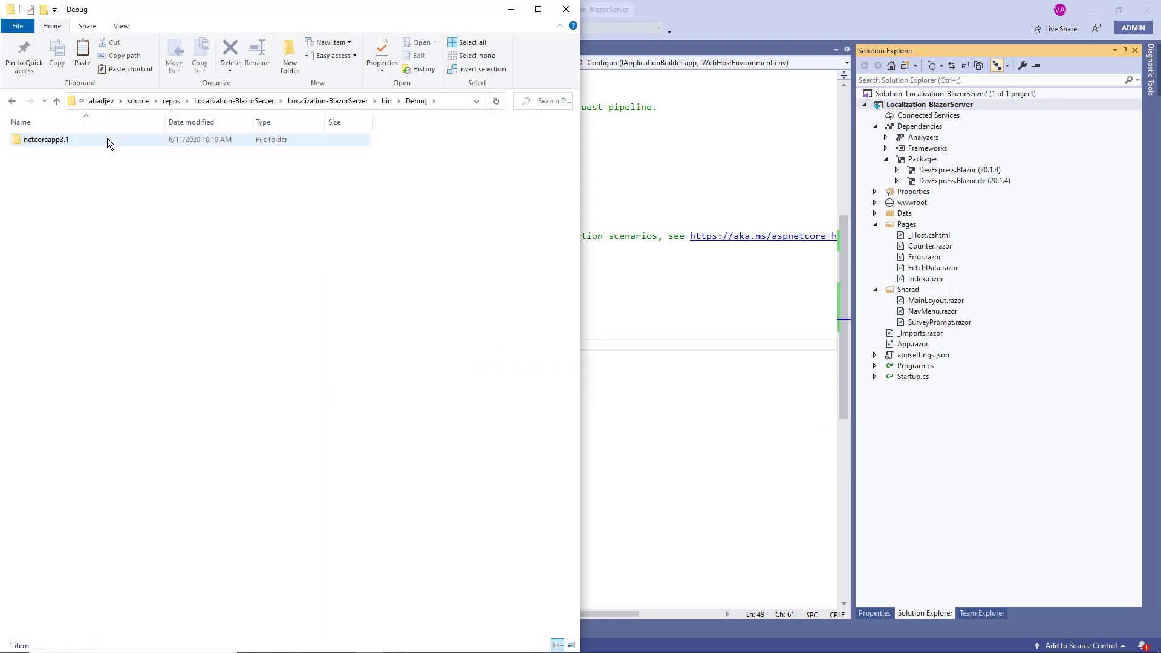
pyautogui.doubleClick(107, 139)
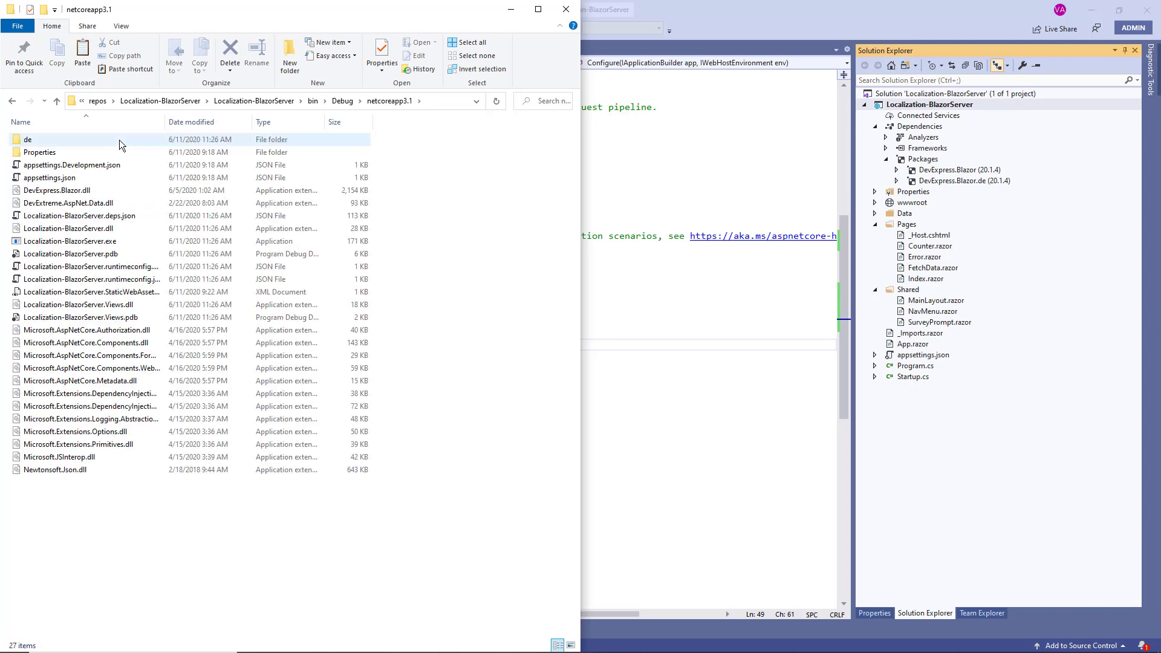
pyautogui.doubleClick(119, 140)
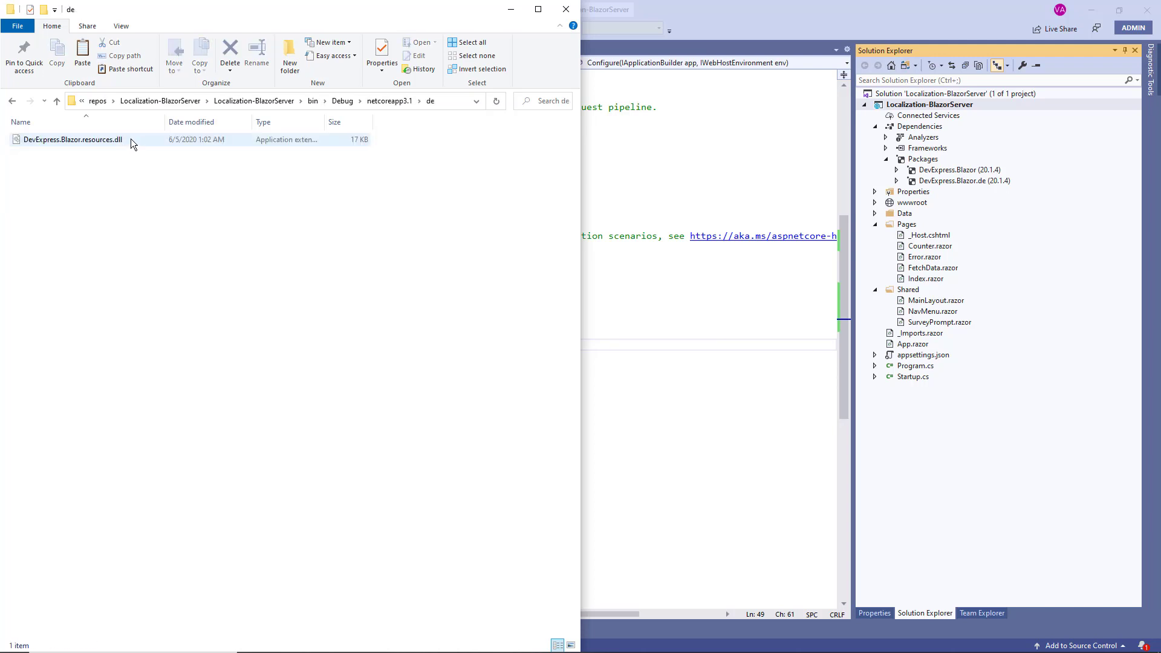
pyautogui.click(130, 139)
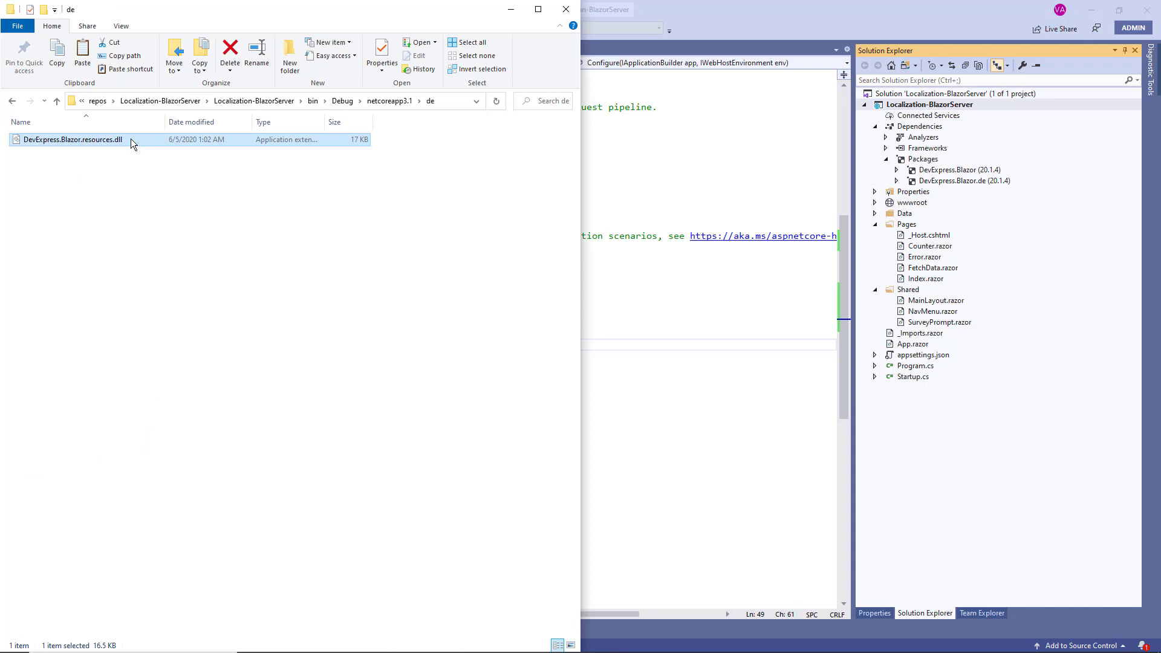
pyautogui.click(385, 102)
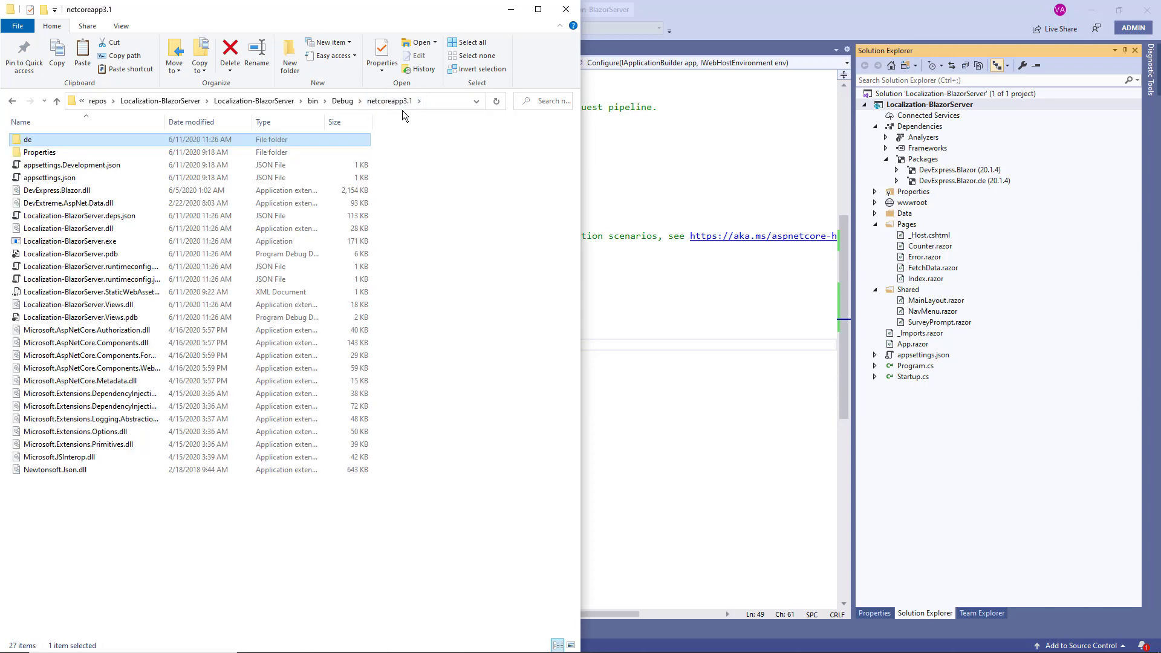
# Create a new 'it' folder in netcoreapp3.1 and bring up the Italian resources window
pyautogui.hotkey('ctrl', 'shift', 'n')
pyautogui.write('it')
pyautogui.press('Return')
pyautogui.hotkey('alt', 'Tab')
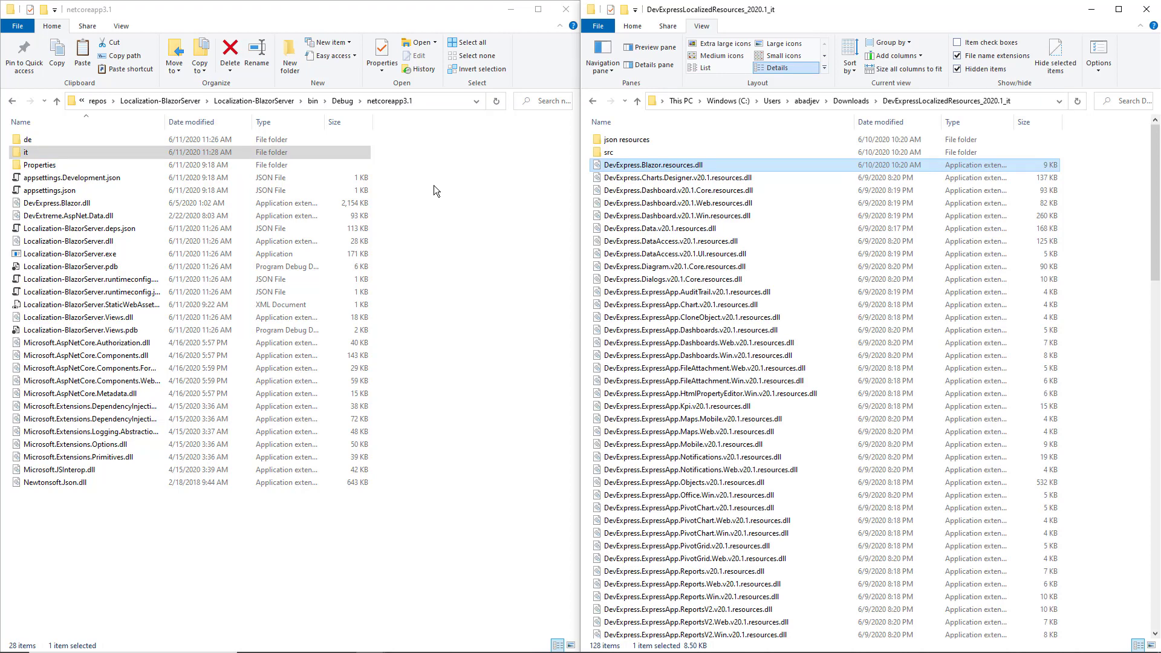
# Copy the Italian DevExpress.Blazor.resources.dll and paste it into the new it folder
pyautogui.rightClick(672, 169)
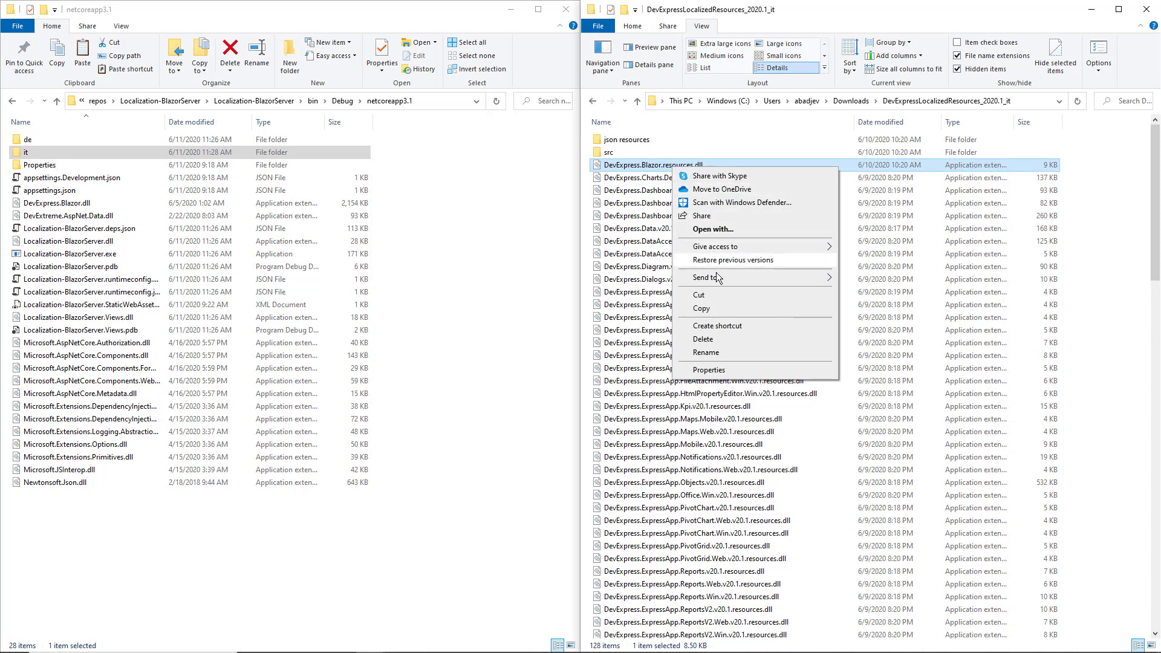
pyautogui.click(703, 309)
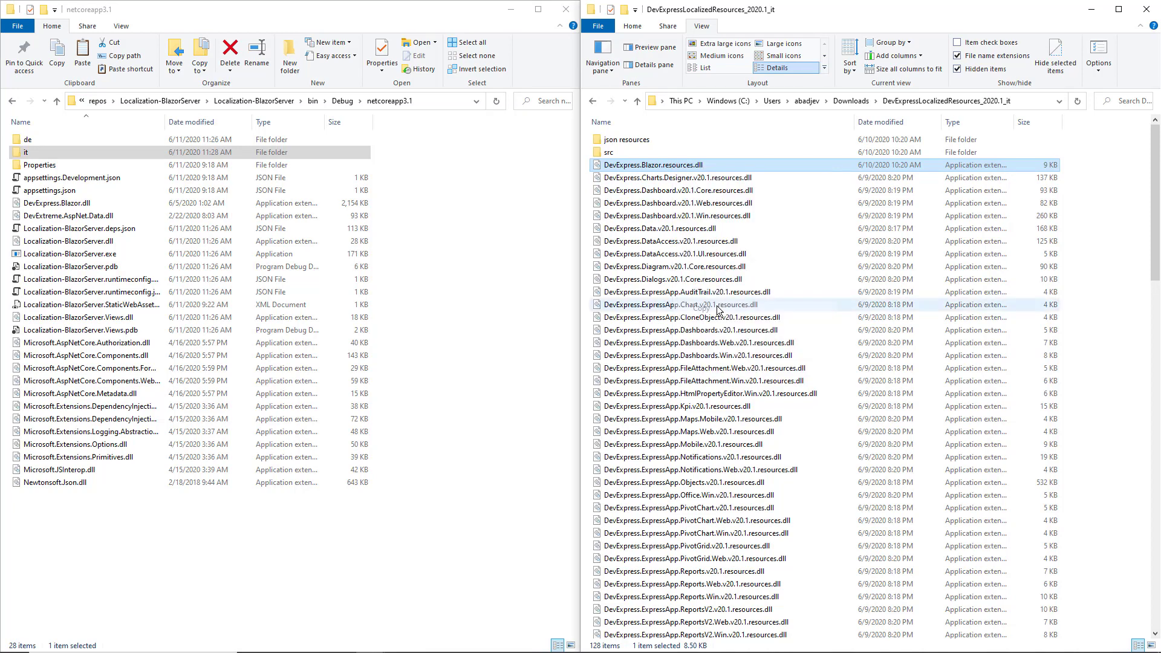
pyautogui.doubleClick(125, 151)
pyautogui.rightClick(115, 155)
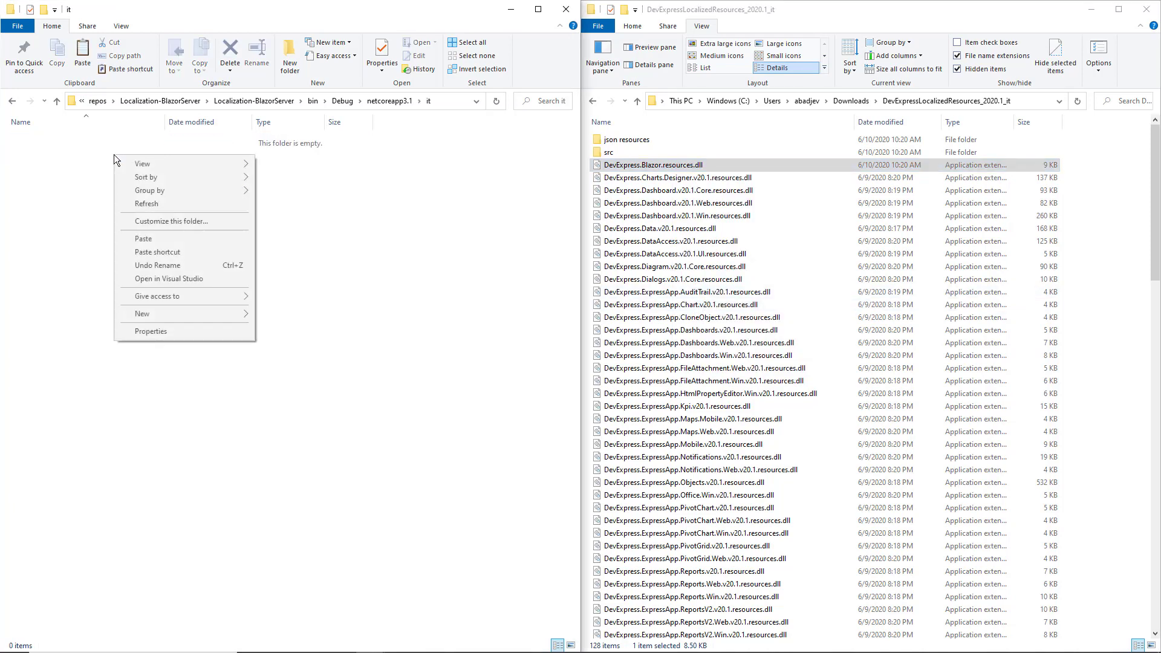
pyautogui.click(163, 238)
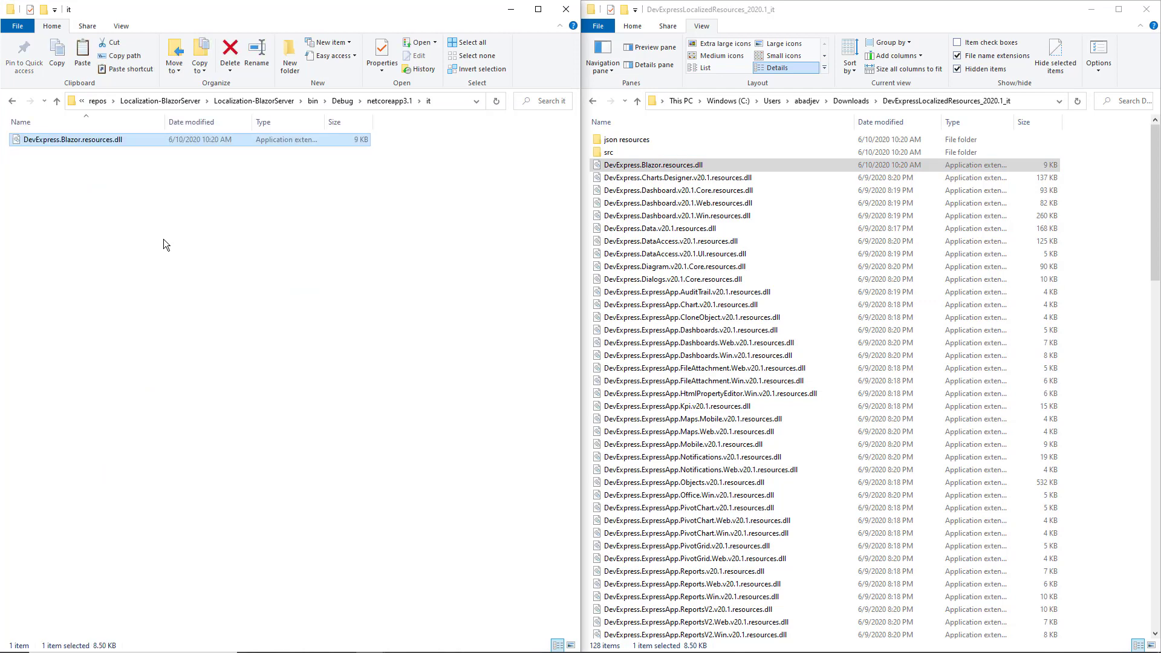
# Change the Startup.cs supported culture from "de-DE" to "it-IT" and run the app in IIS Express
pyautogui.hotkey('alt', 'Tab')
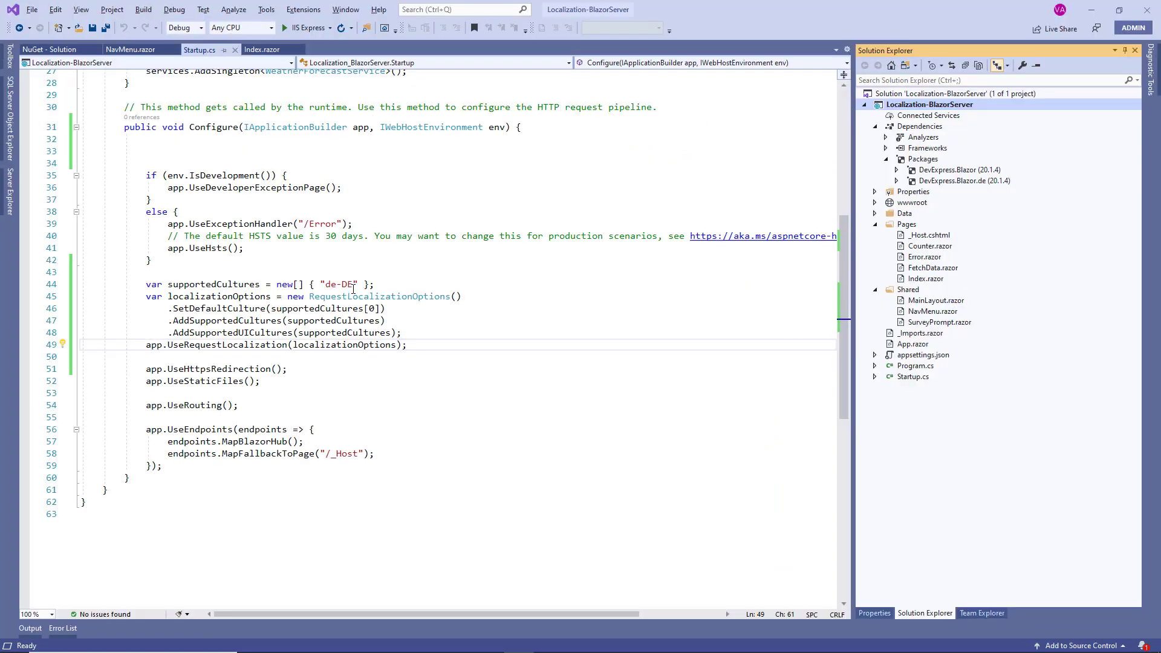
pyautogui.hotkey('ctrl', 'shift', 'Left')
pyautogui.hotkey('ctrl', 'shift', 'Left')
pyautogui.hotkey('ctrl', 'shift', 'Left')
pyautogui.write('it-')
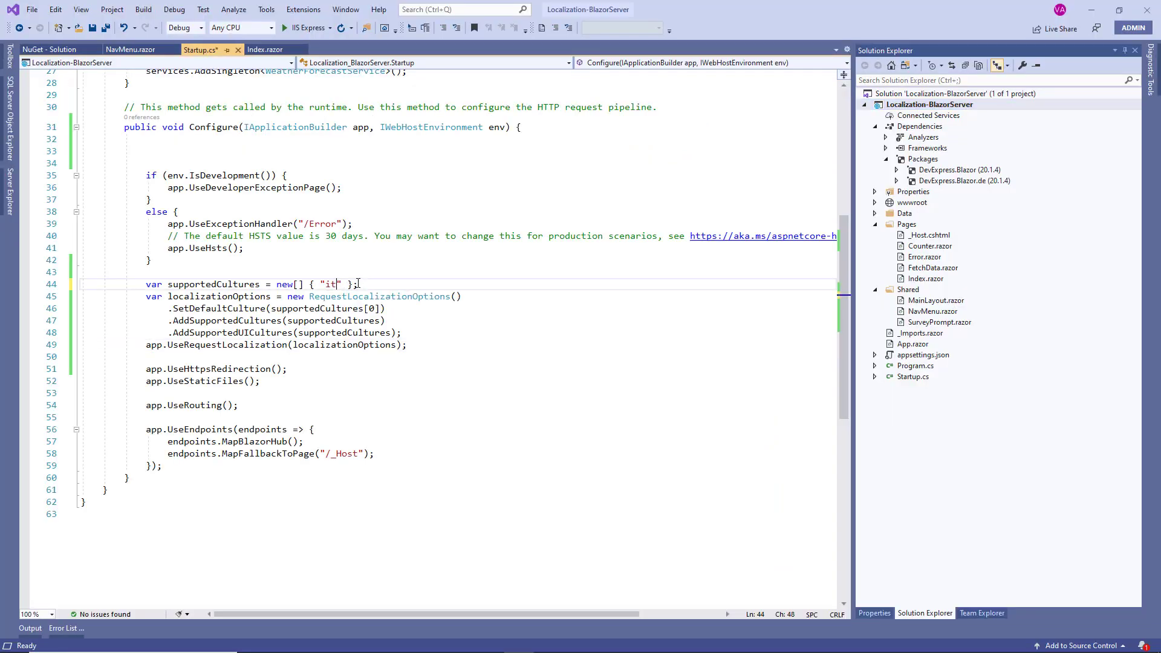
pyautogui.write('IT')
pyautogui.click(315, 31)
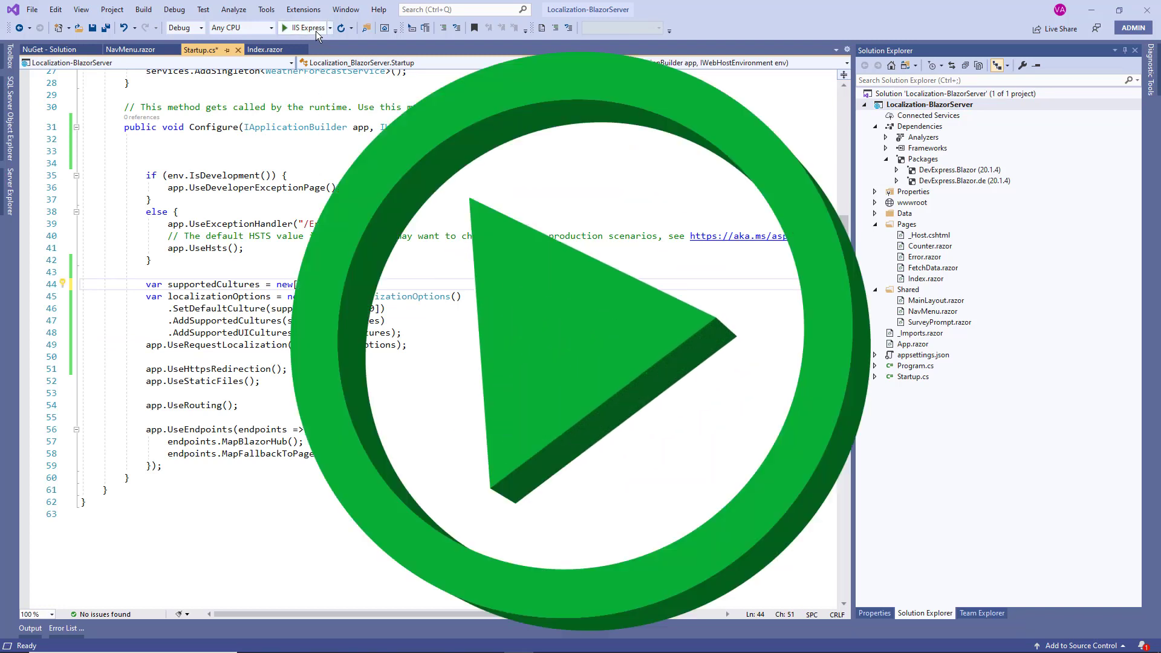